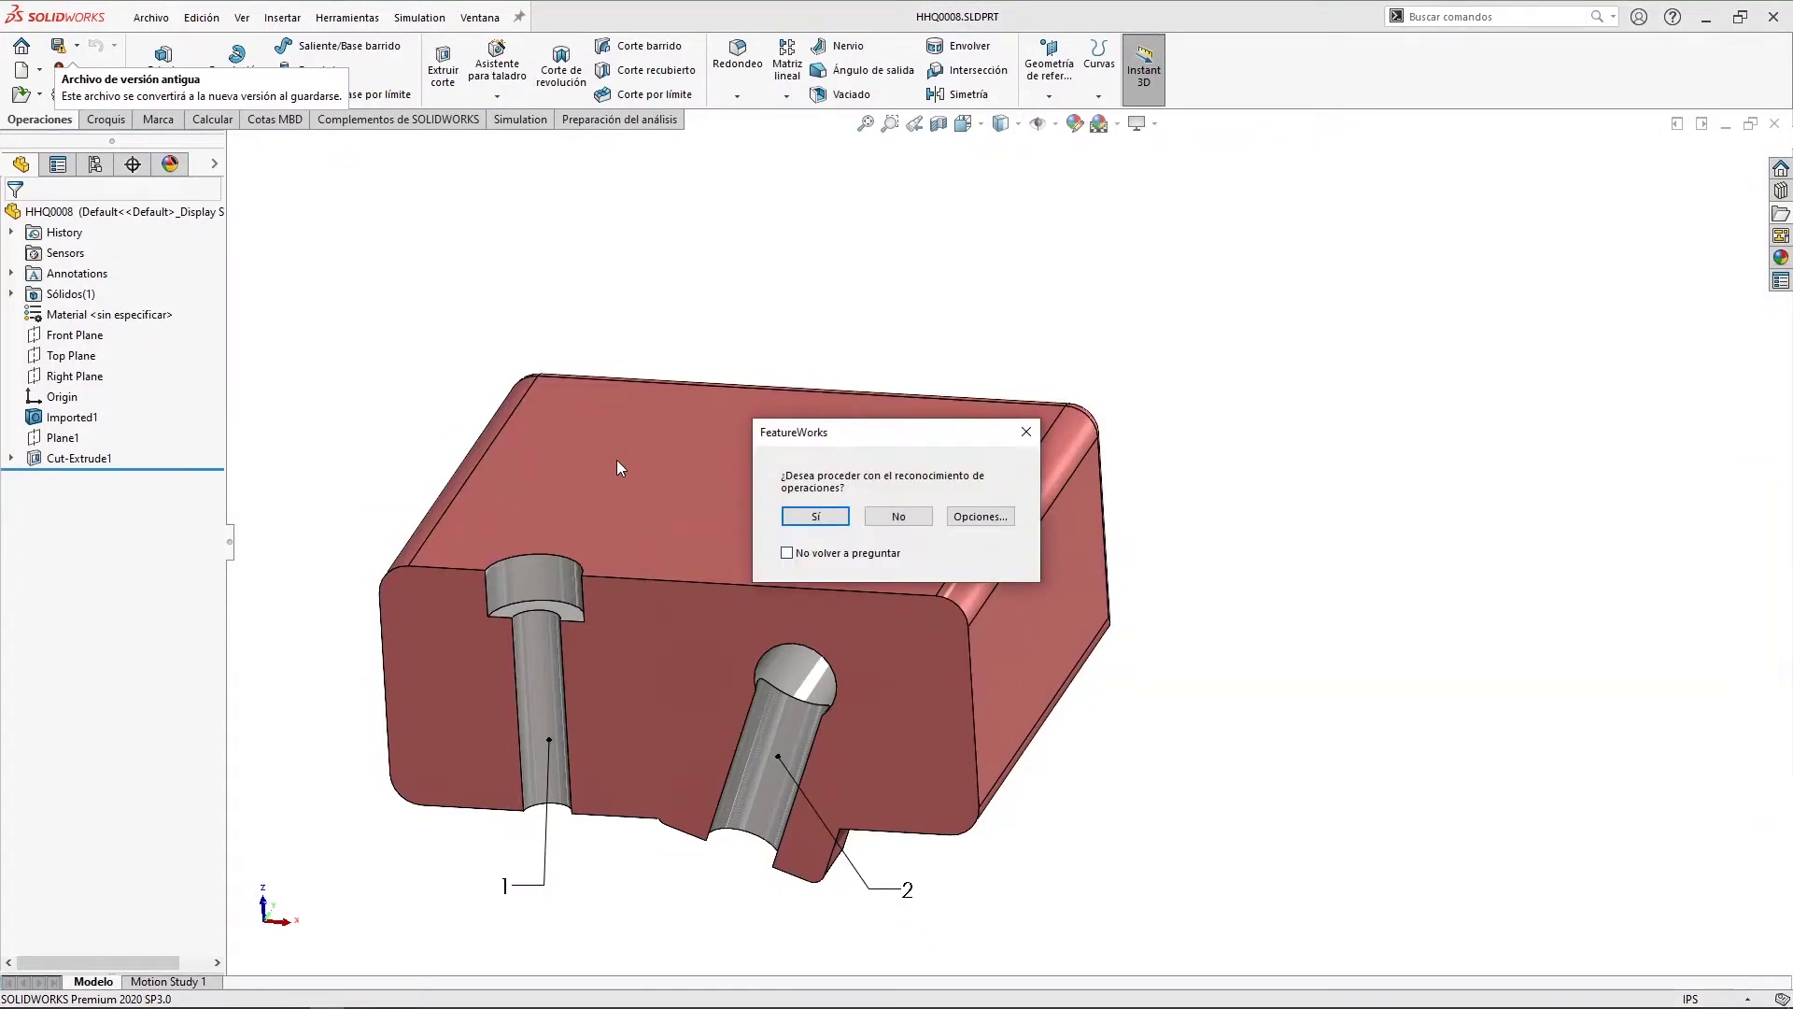
- Decline FeatureWorks recognition, show the box in isometric view, and open the Herramientas menu
{"action": "left_click", "coordinate": [864, 519]}
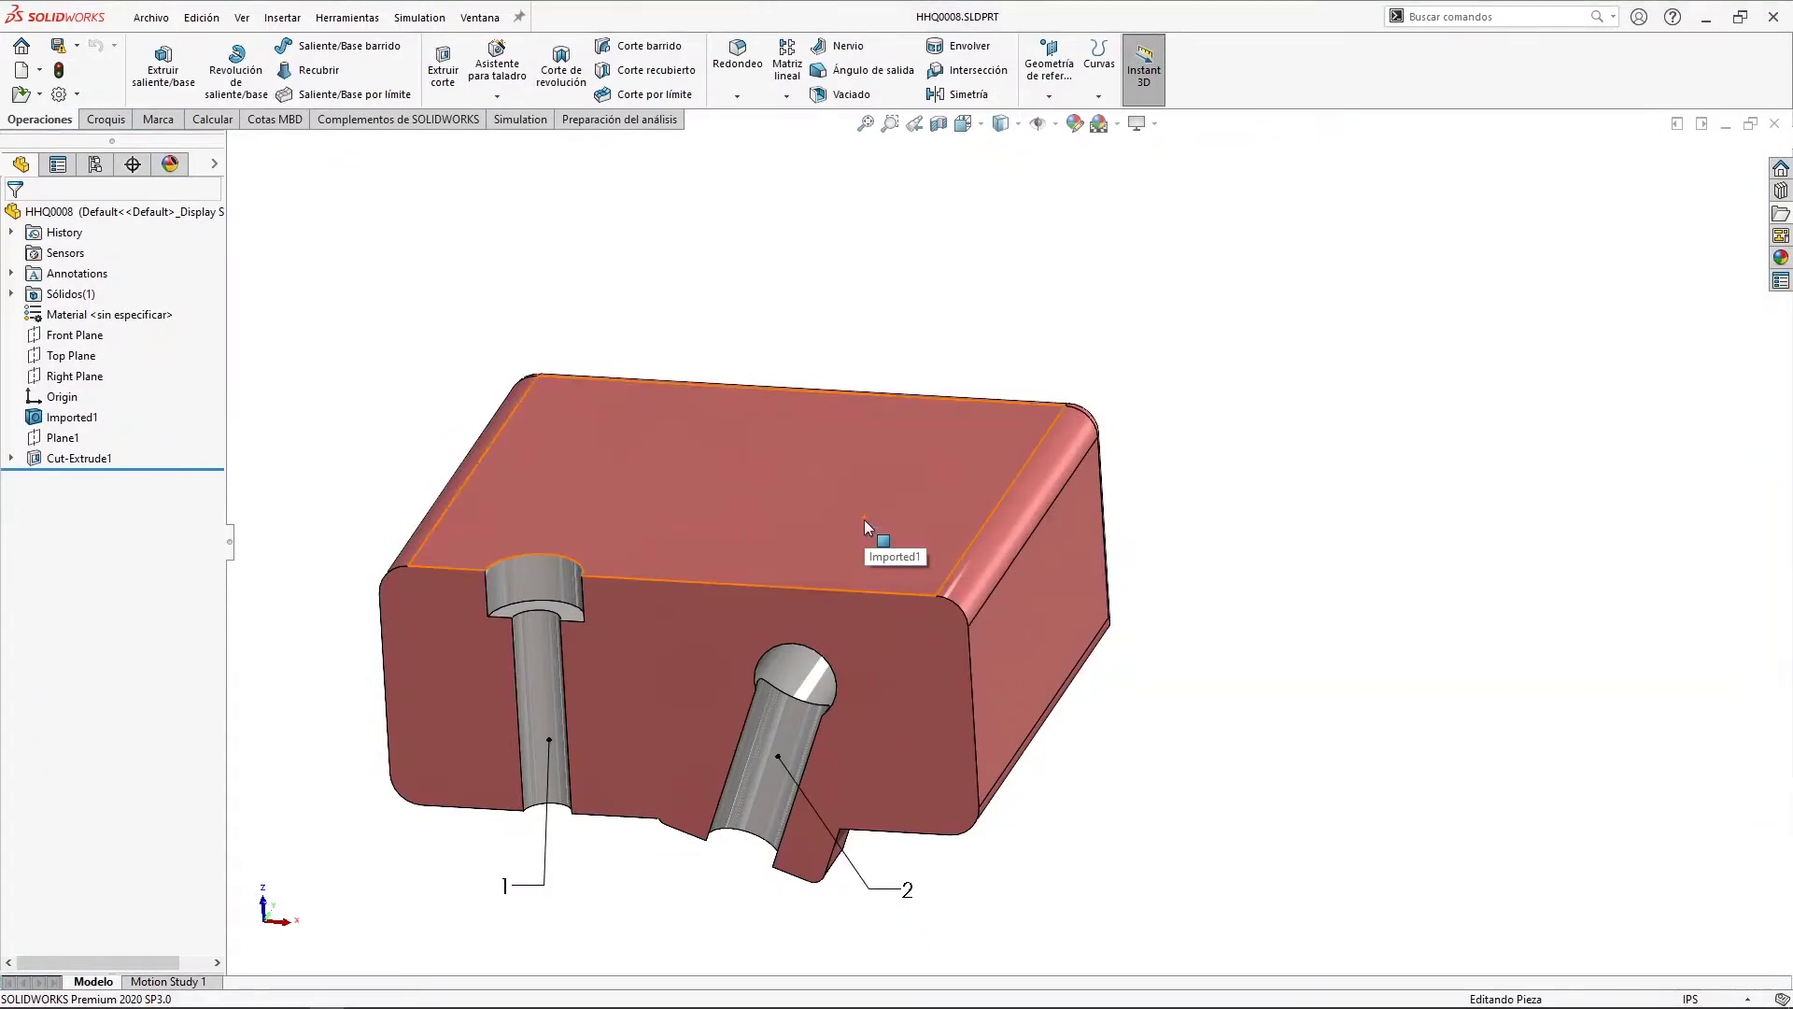
{"action": "key", "text": "ctrl+7"}
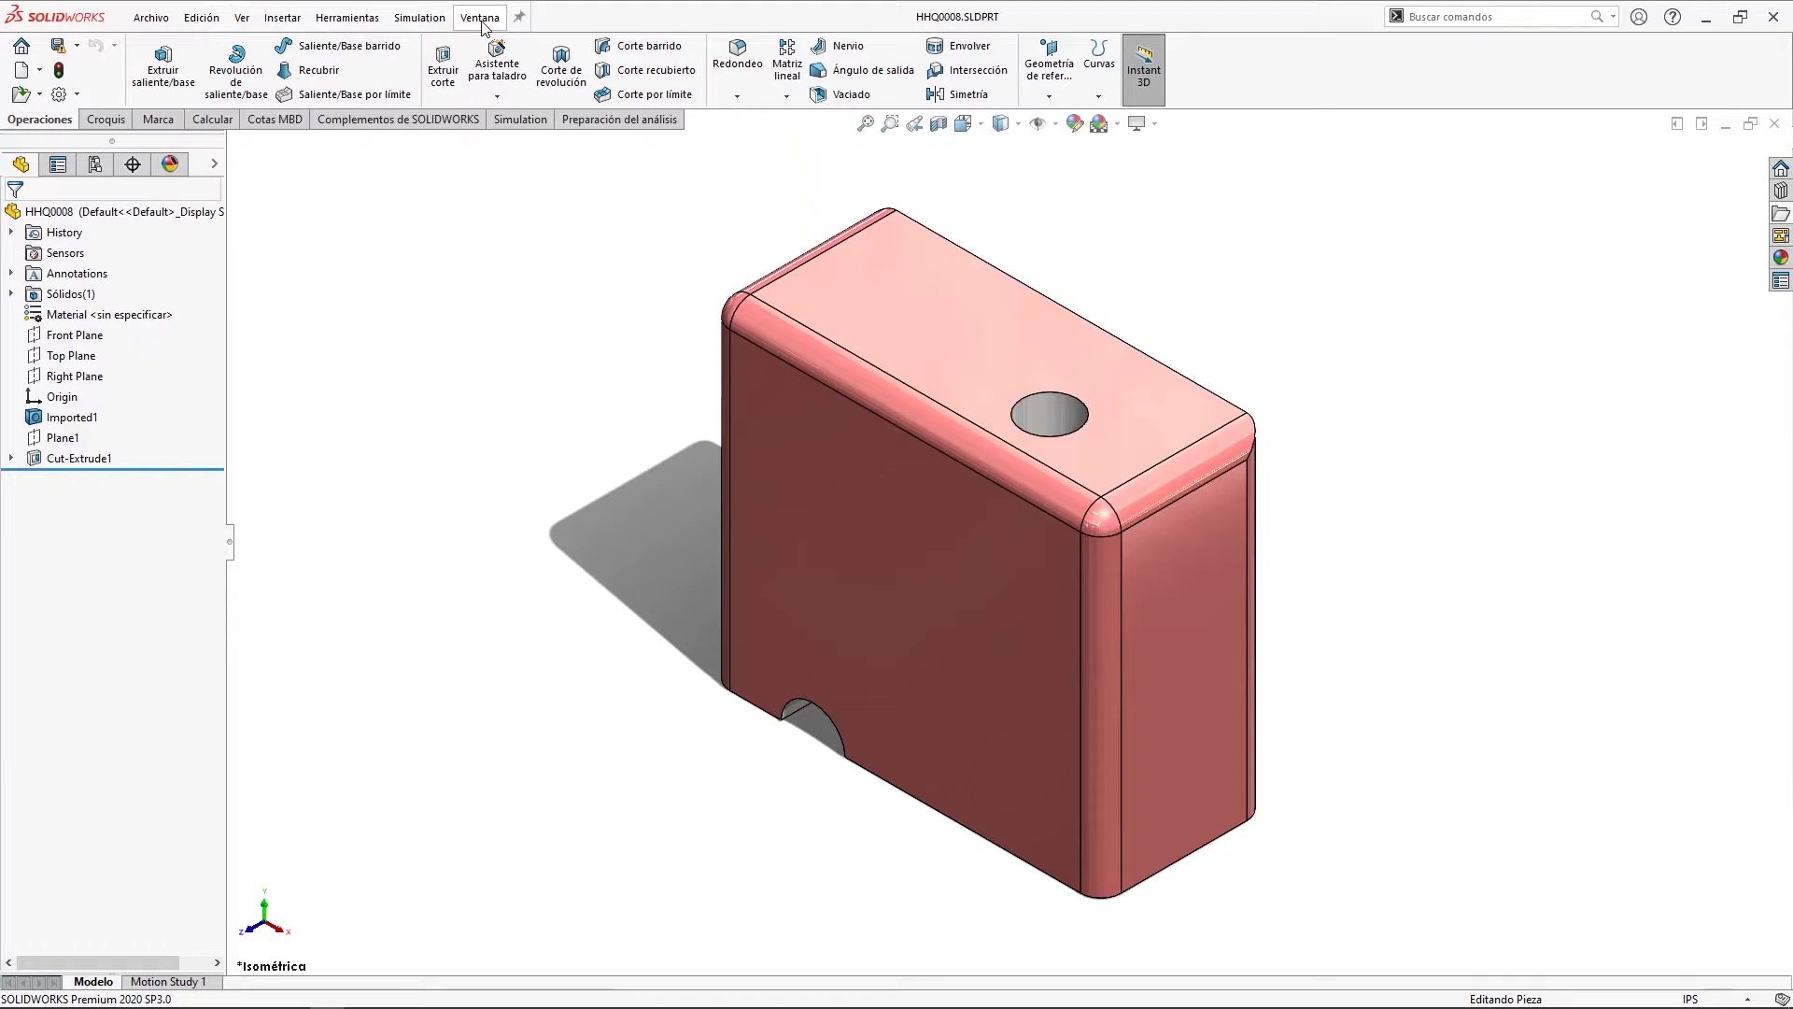
{"action": "left_click", "coordinate": [365, 25]}
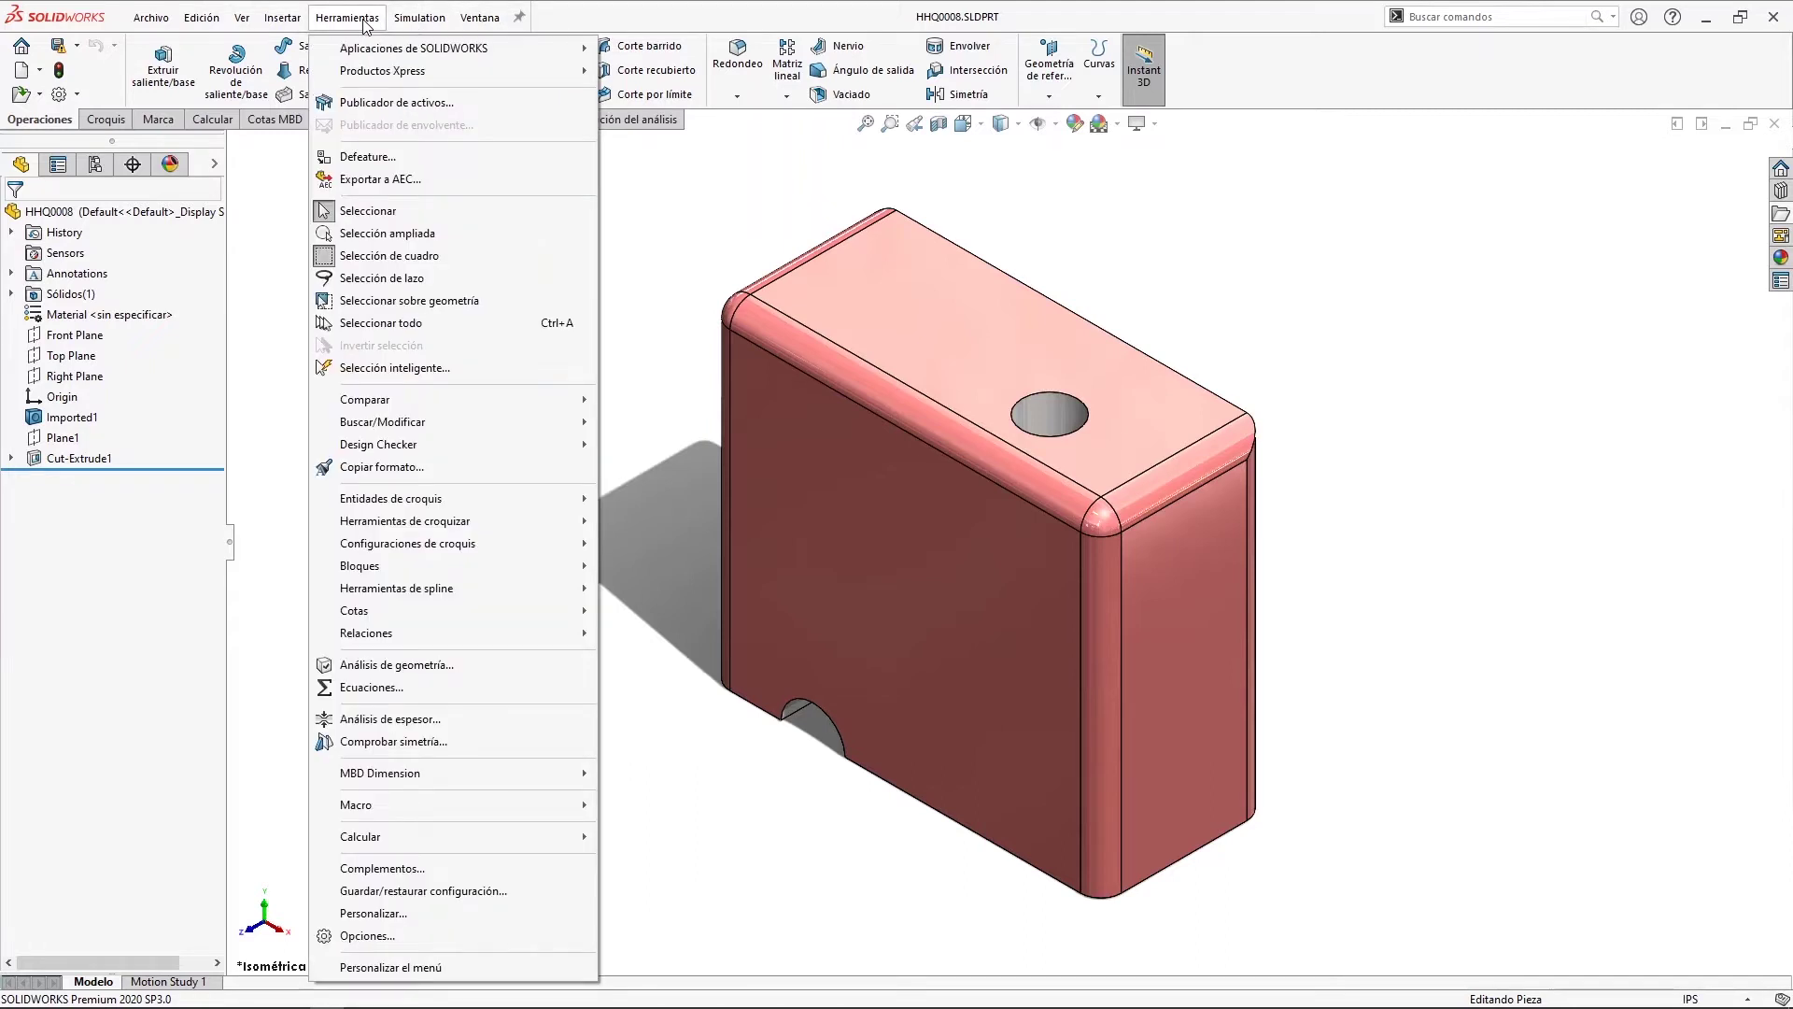
- Open Personalizar on the Teclado tab and browse the list of command shortcuts
{"action": "left_click", "coordinate": [374, 913]}
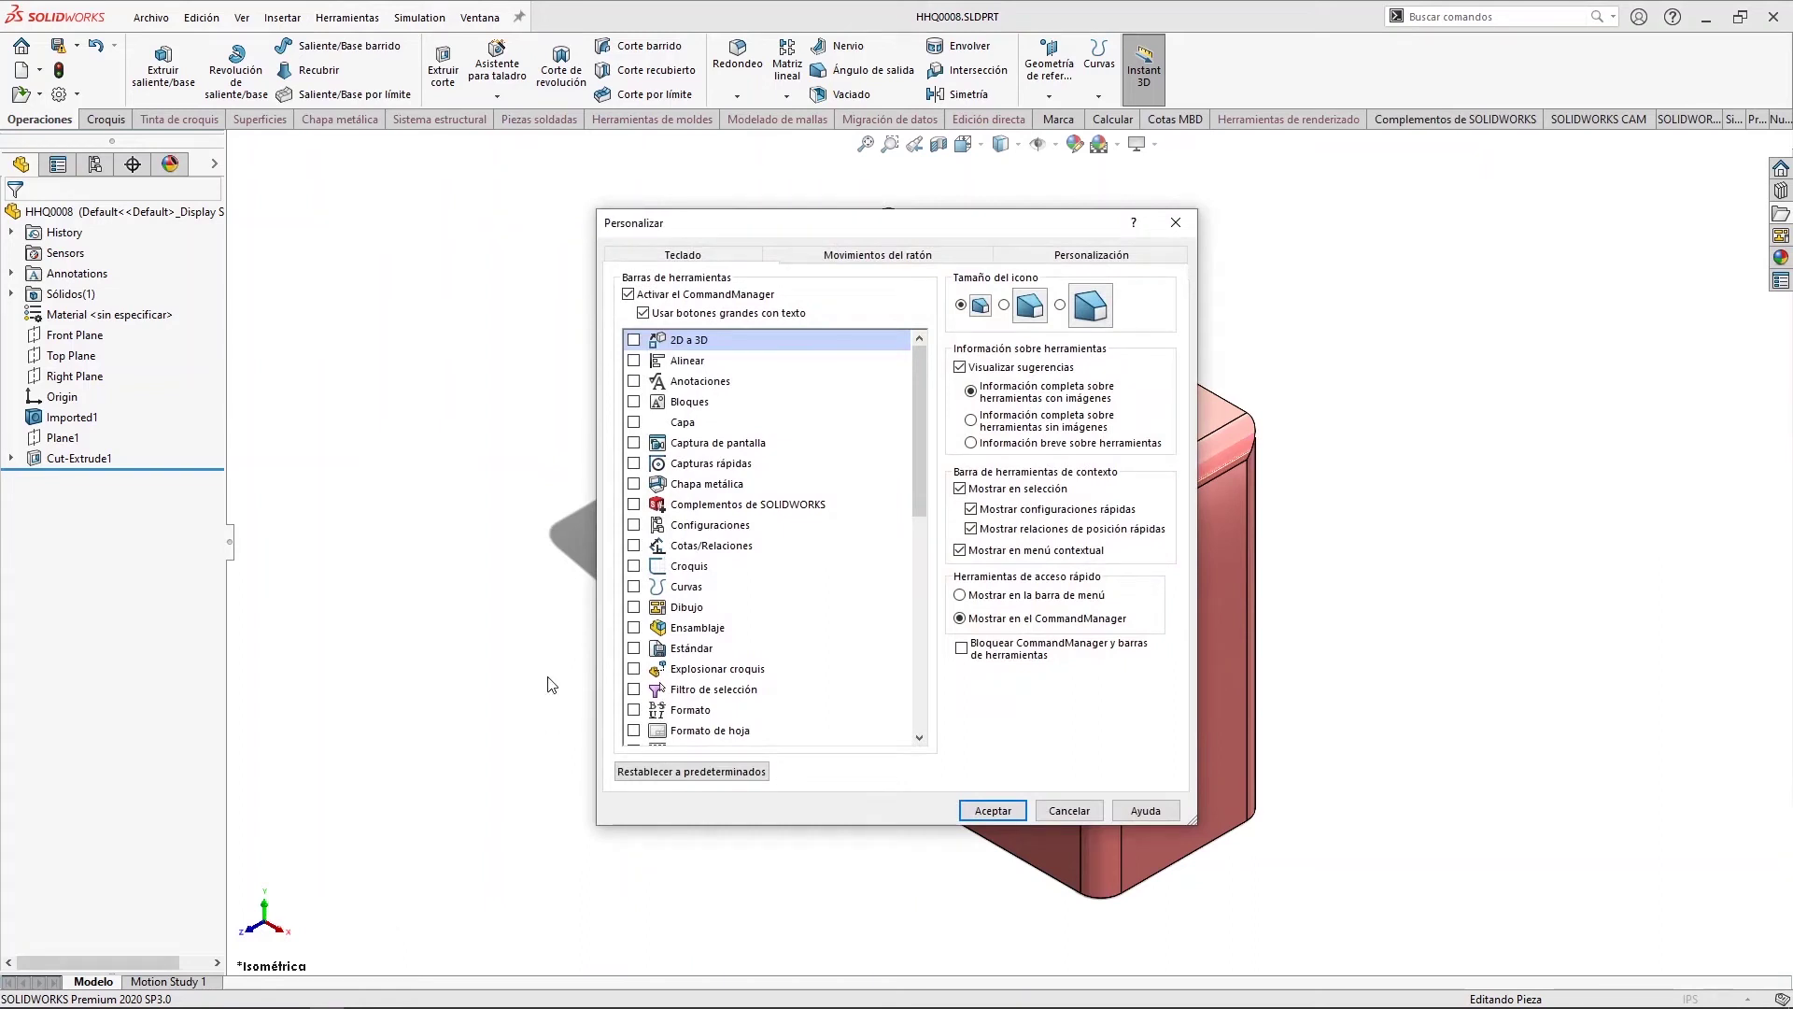
{"action": "left_click", "coordinate": [676, 253]}
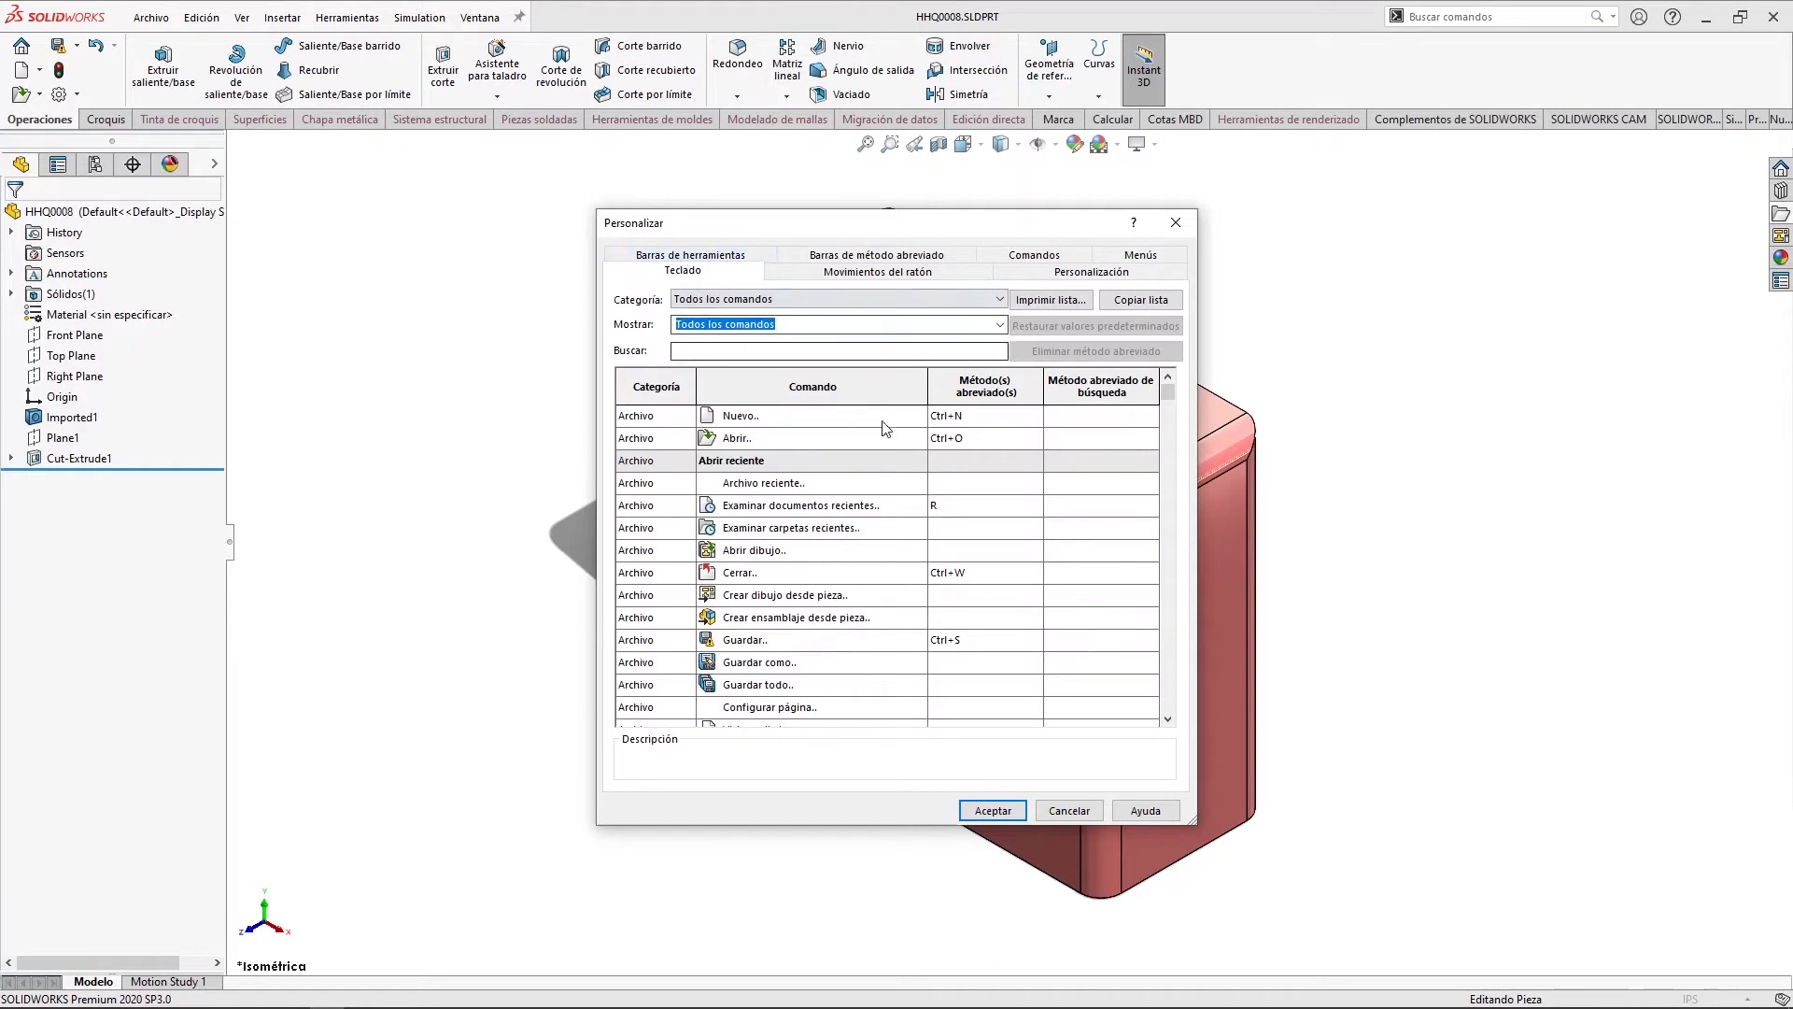
{"action": "left_click_drag", "start_coordinate": [1167, 392], "coordinate": [1162, 478]}
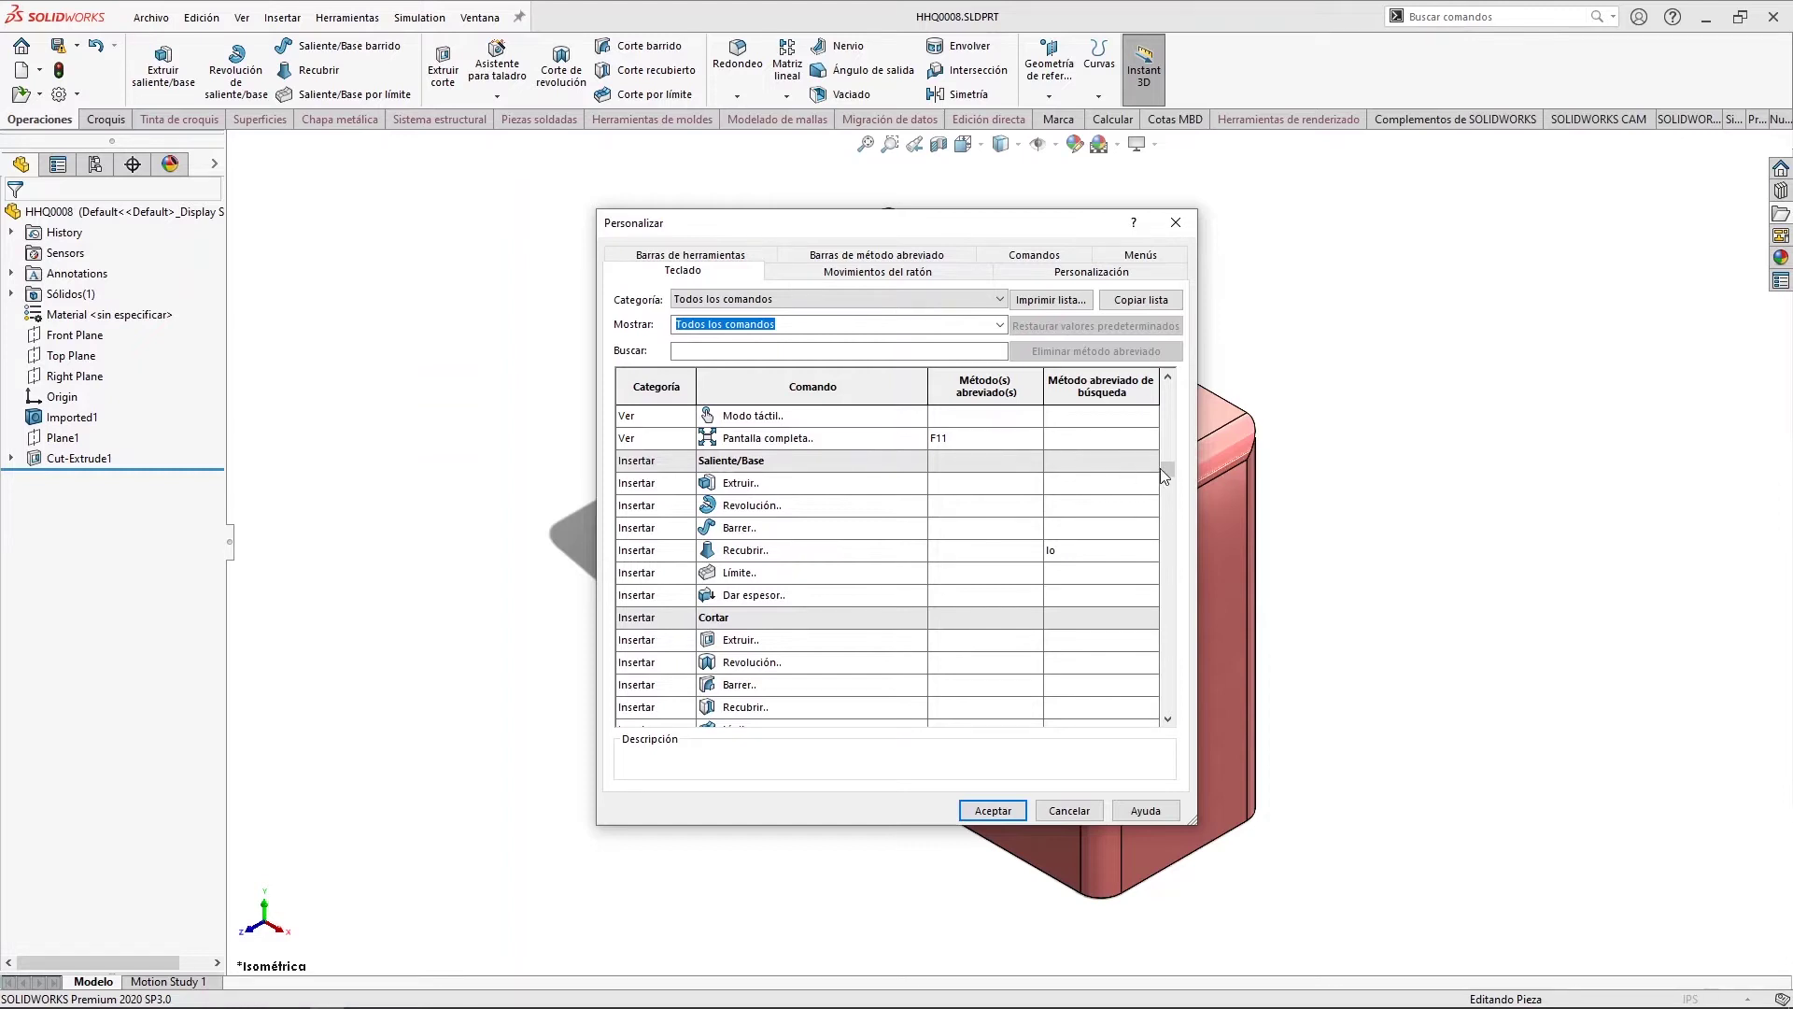
{"action": "left_click_drag", "start_coordinate": [1168, 473], "coordinate": [1167, 393]}
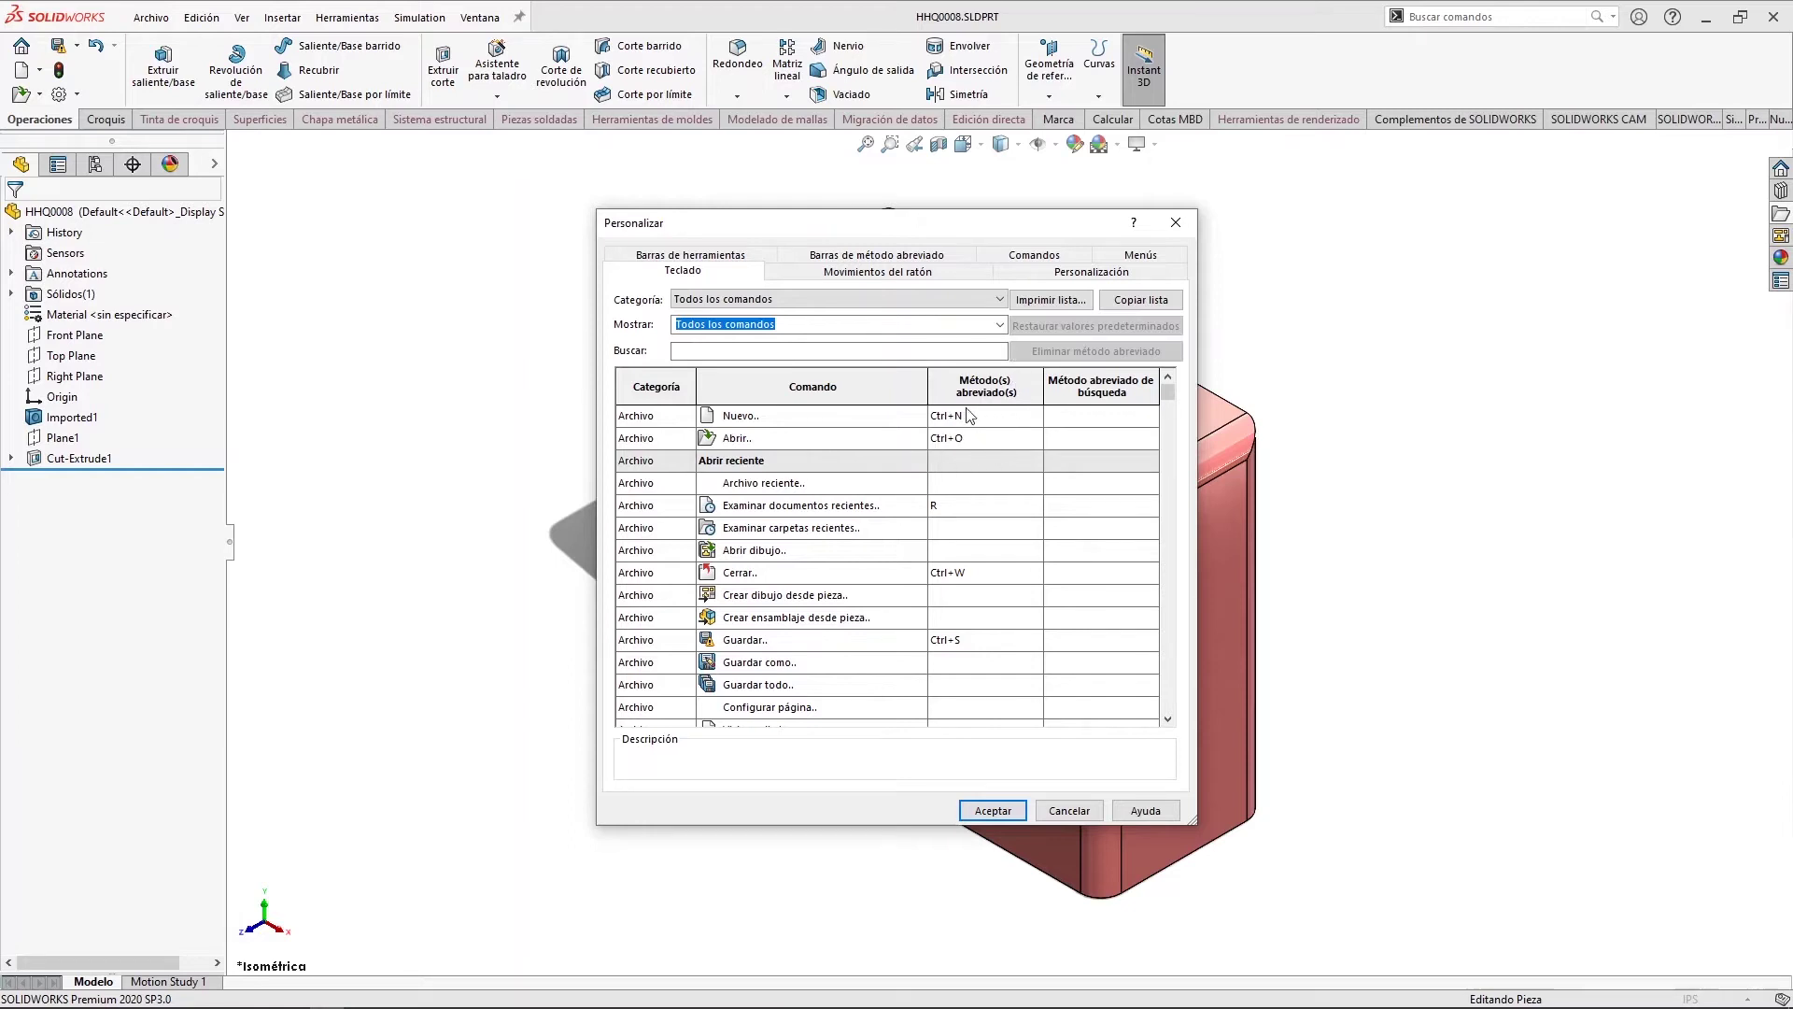
{"action": "left_click", "coordinate": [883, 351]}
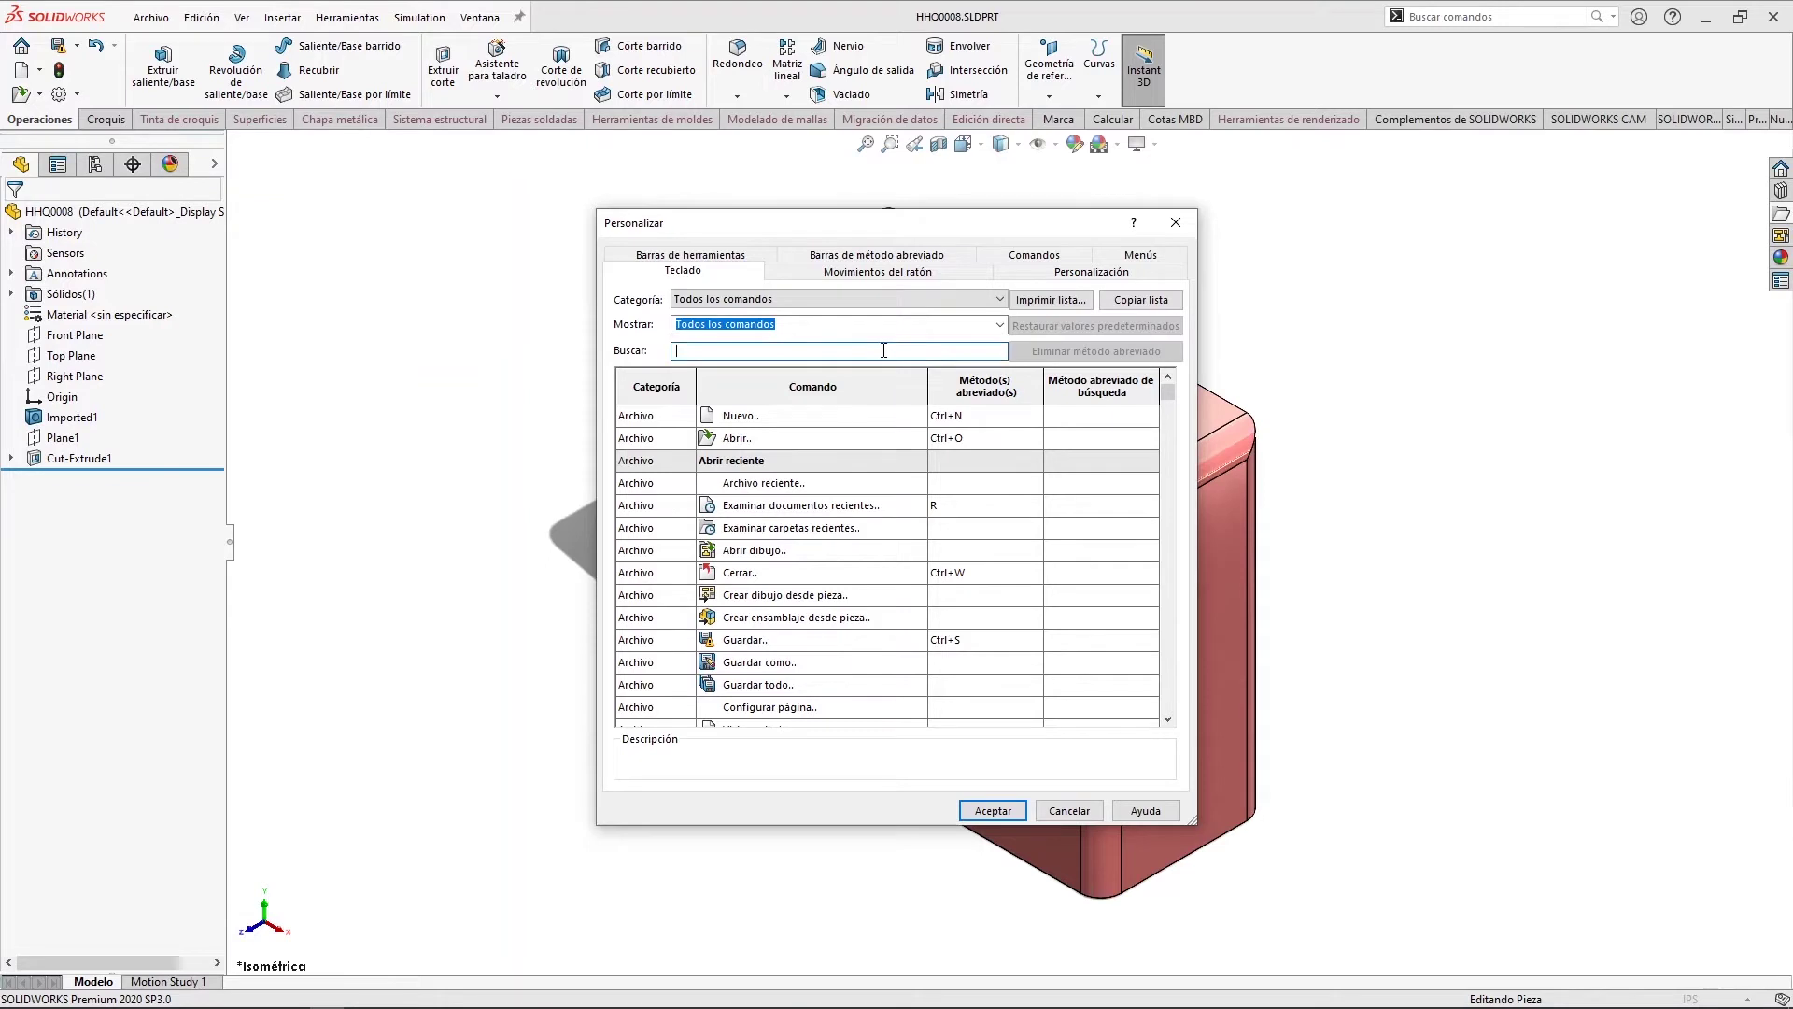
- Assign shortcut B to Saliente/Base Extruir, keeping E on edge filtering, and save
{"action": "type", "text": "extr"}
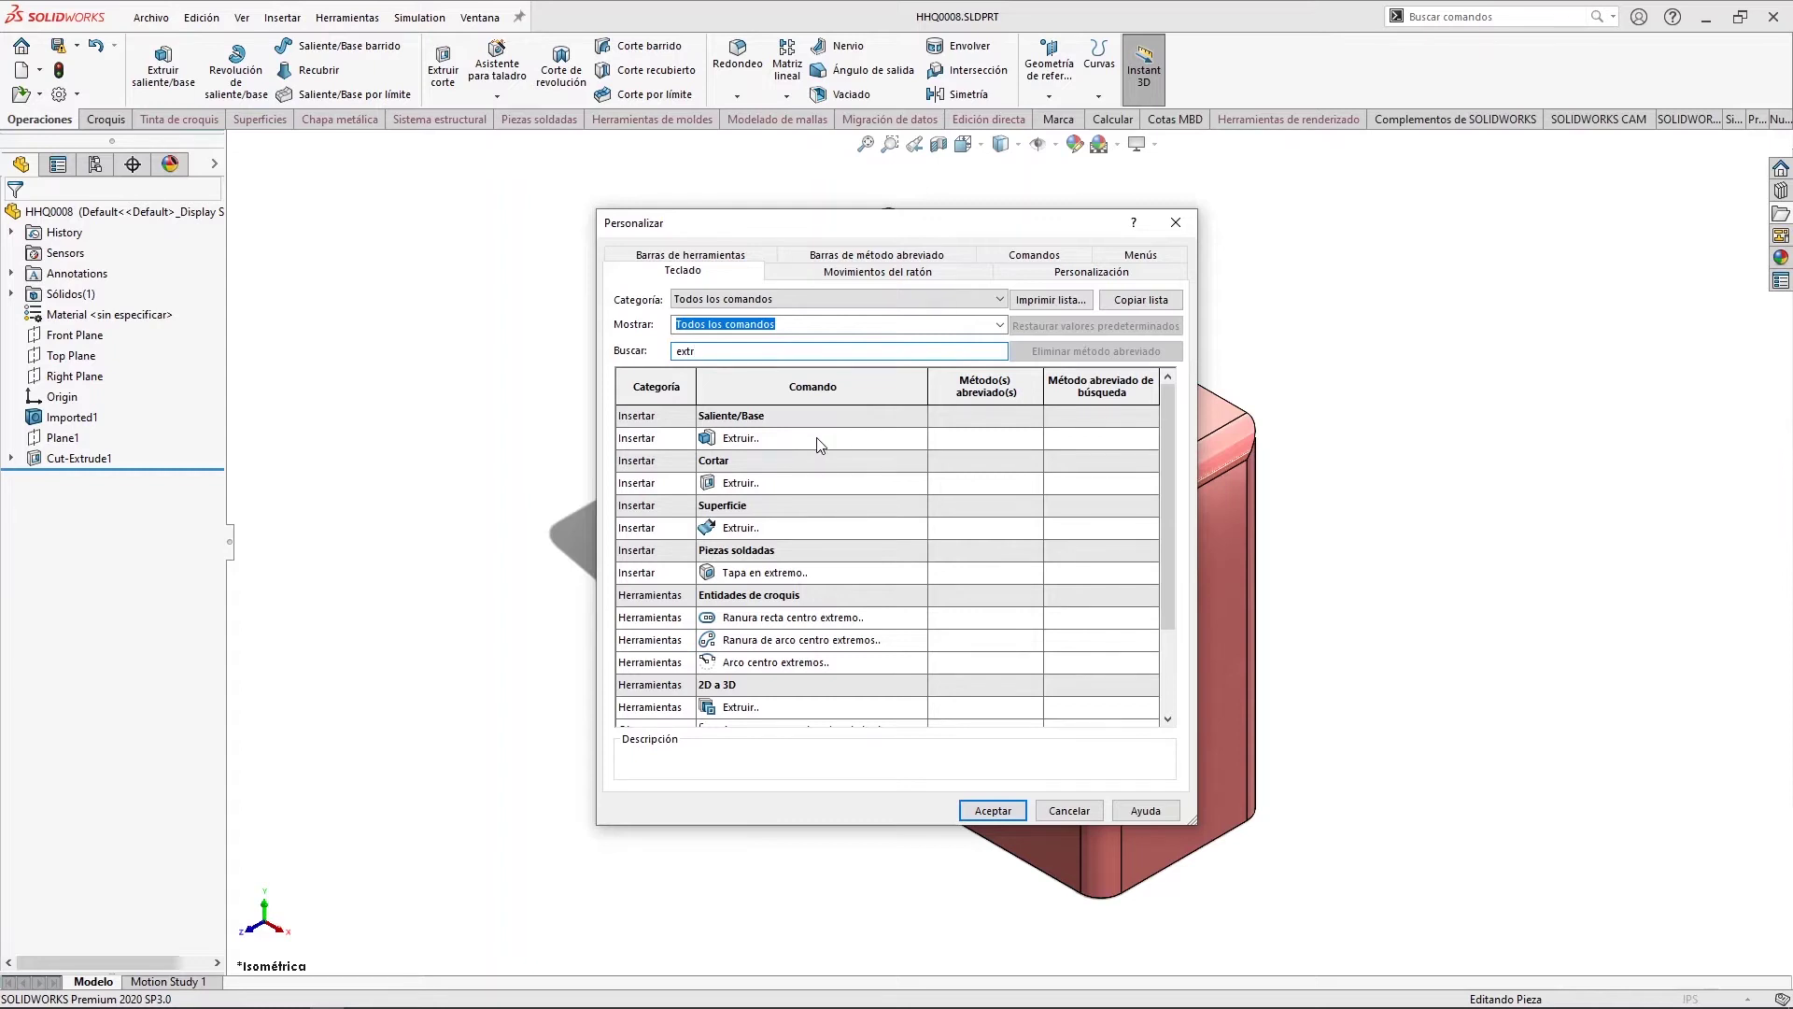
{"action": "left_click", "coordinate": [931, 437]}
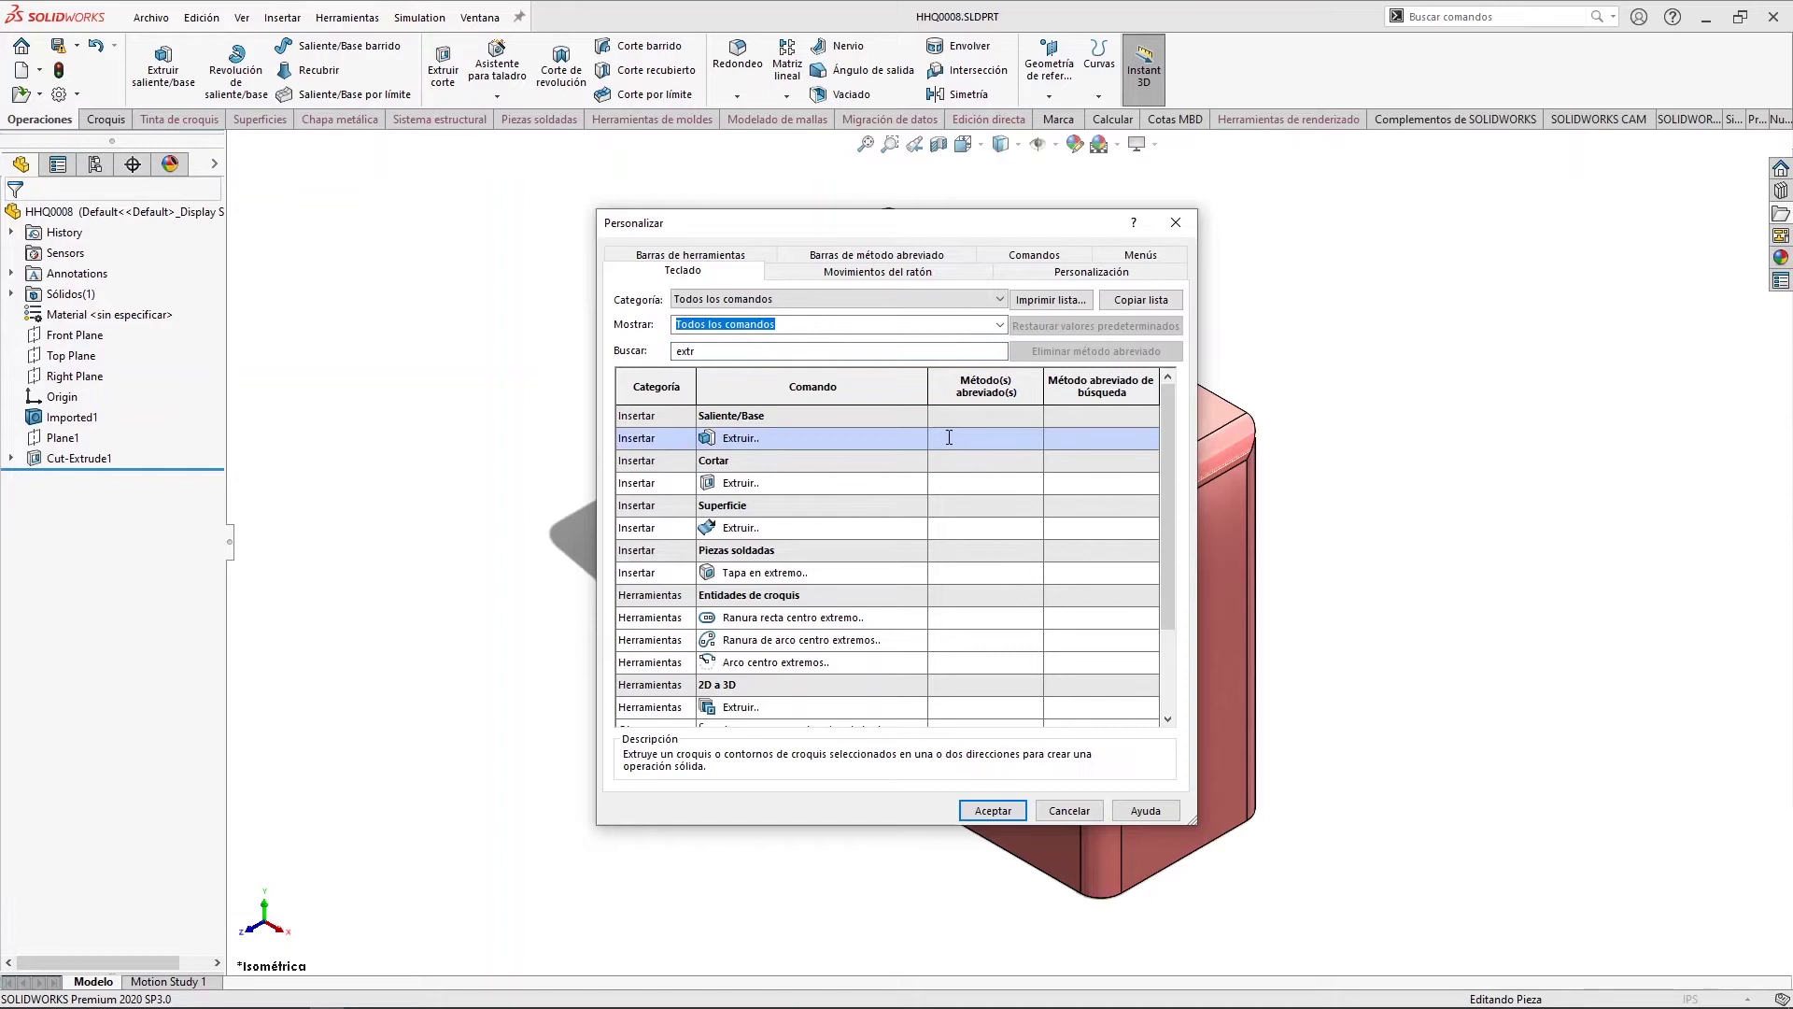
{"action": "key", "text": "e"}
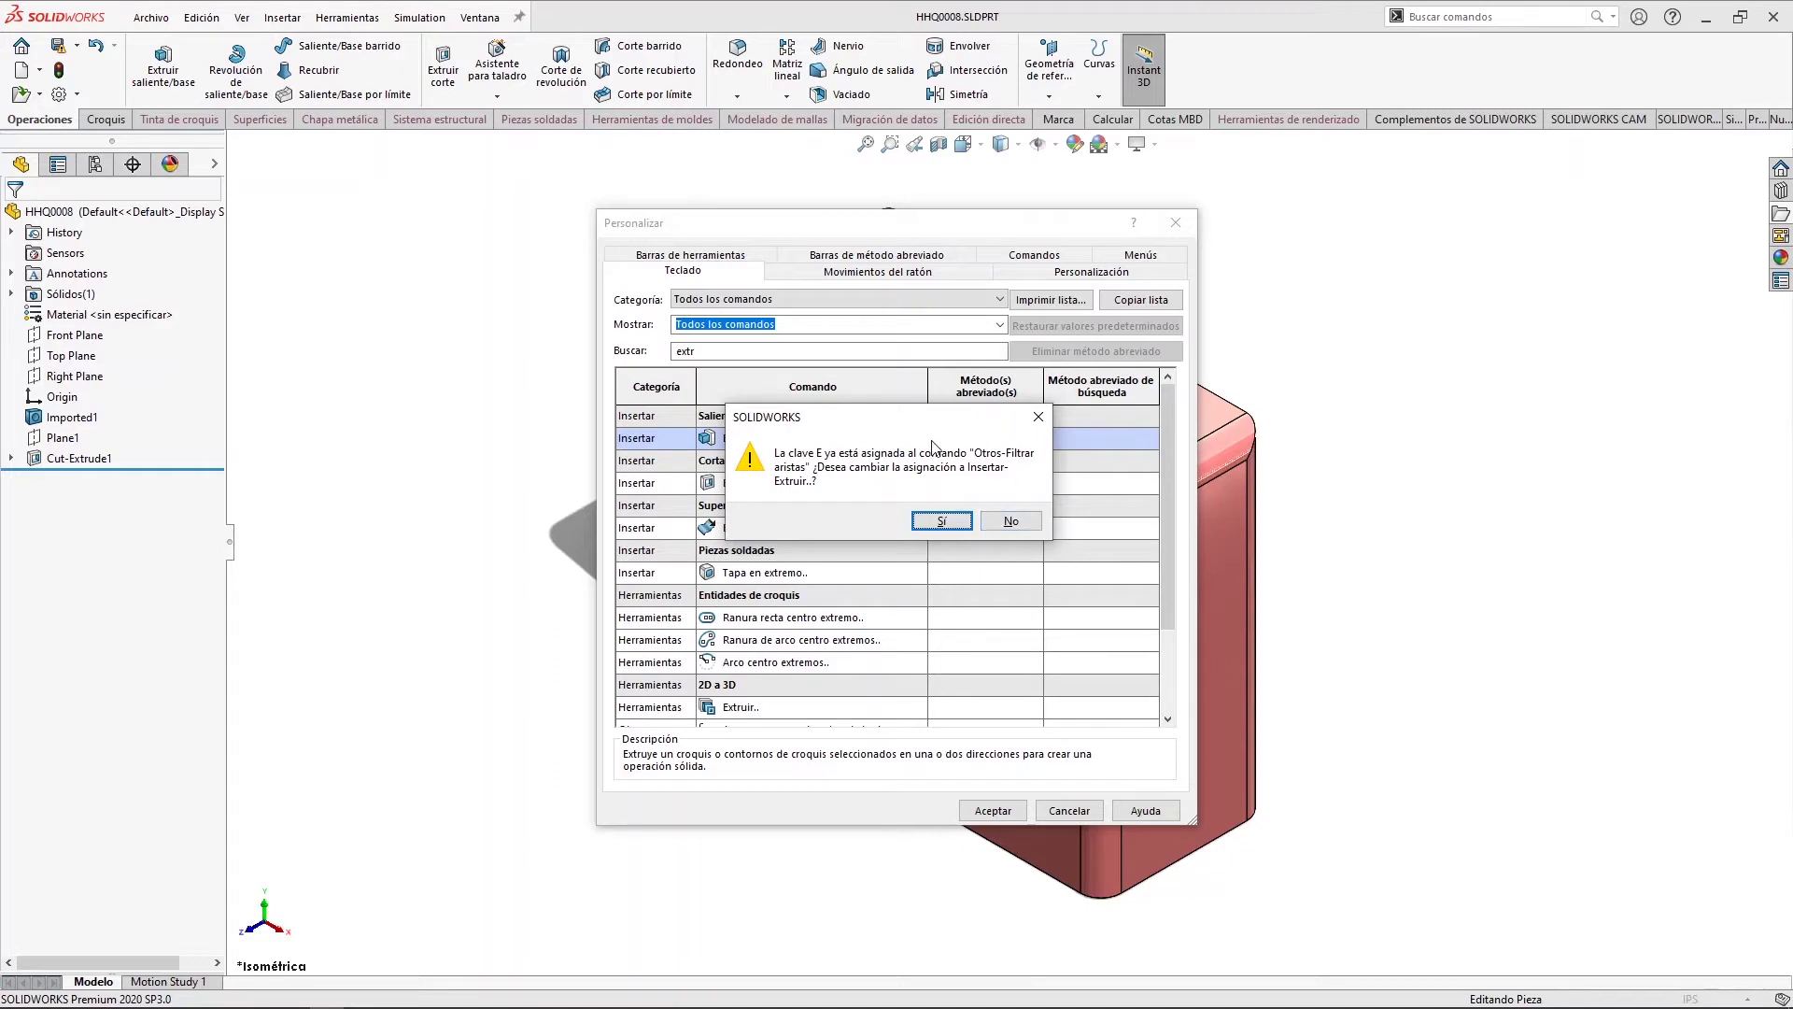
{"action": "left_click", "coordinate": [1011, 520]}
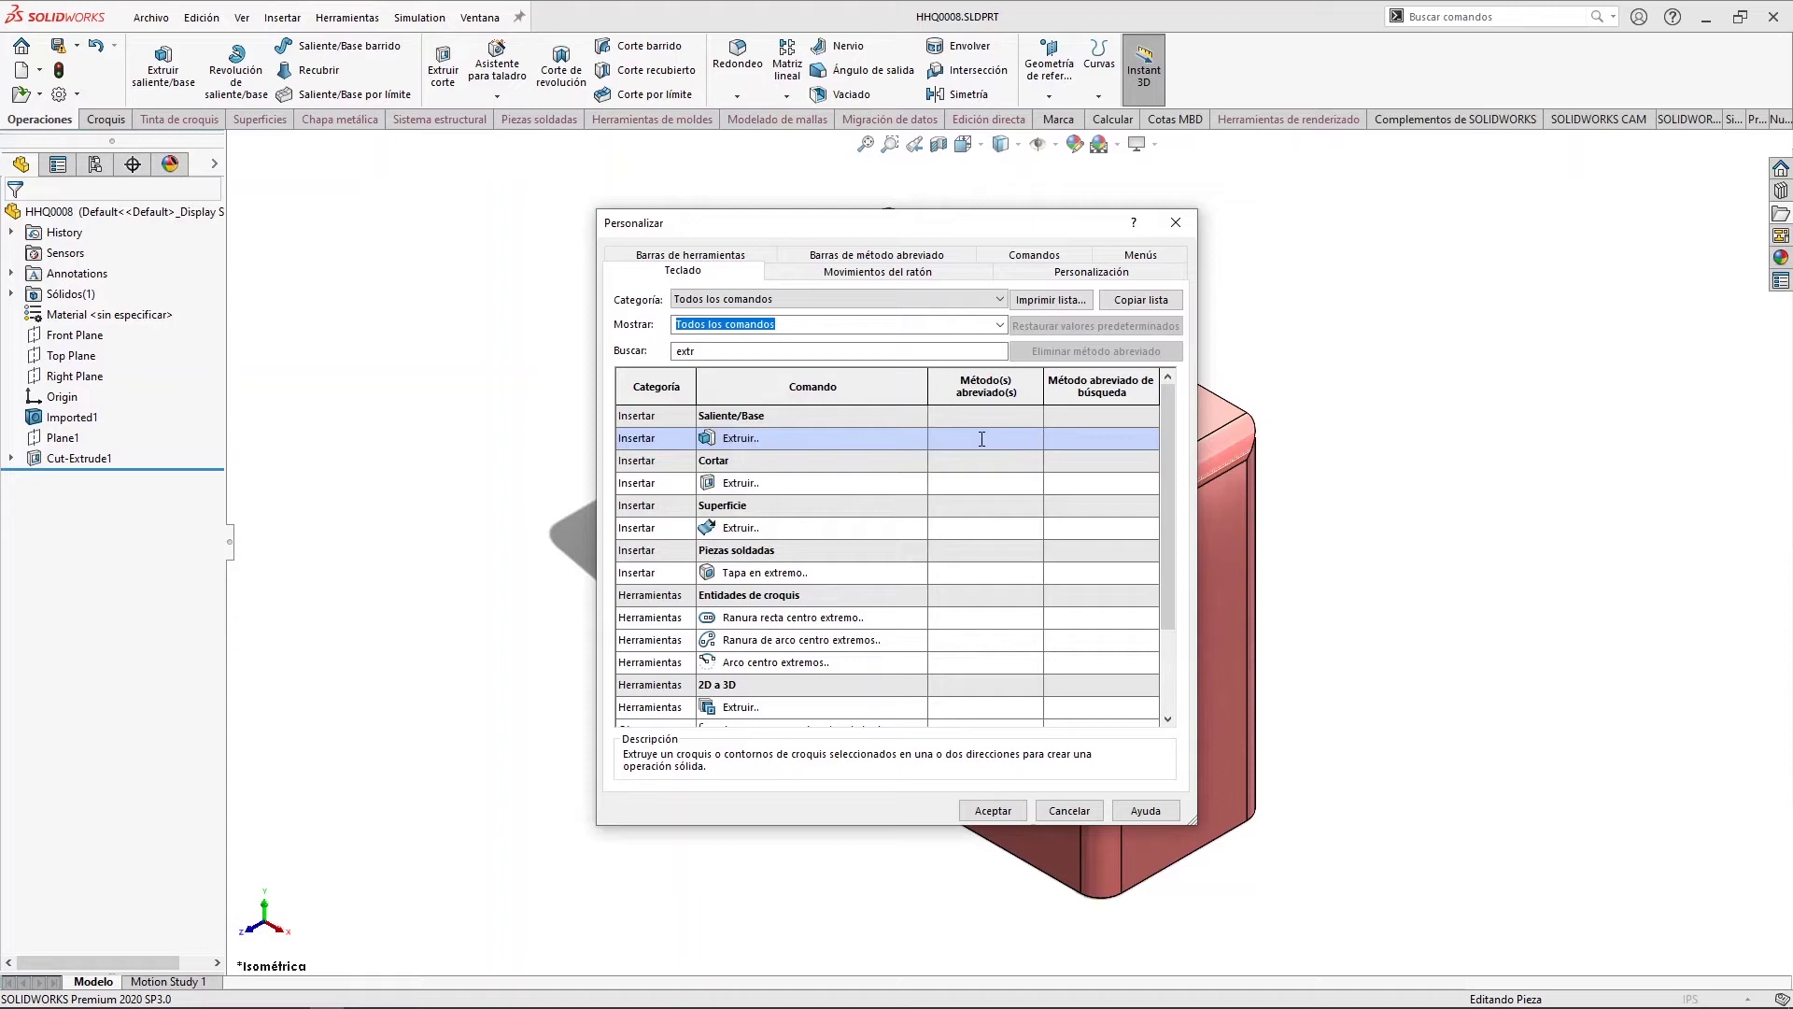
{"action": "key", "text": "b"}
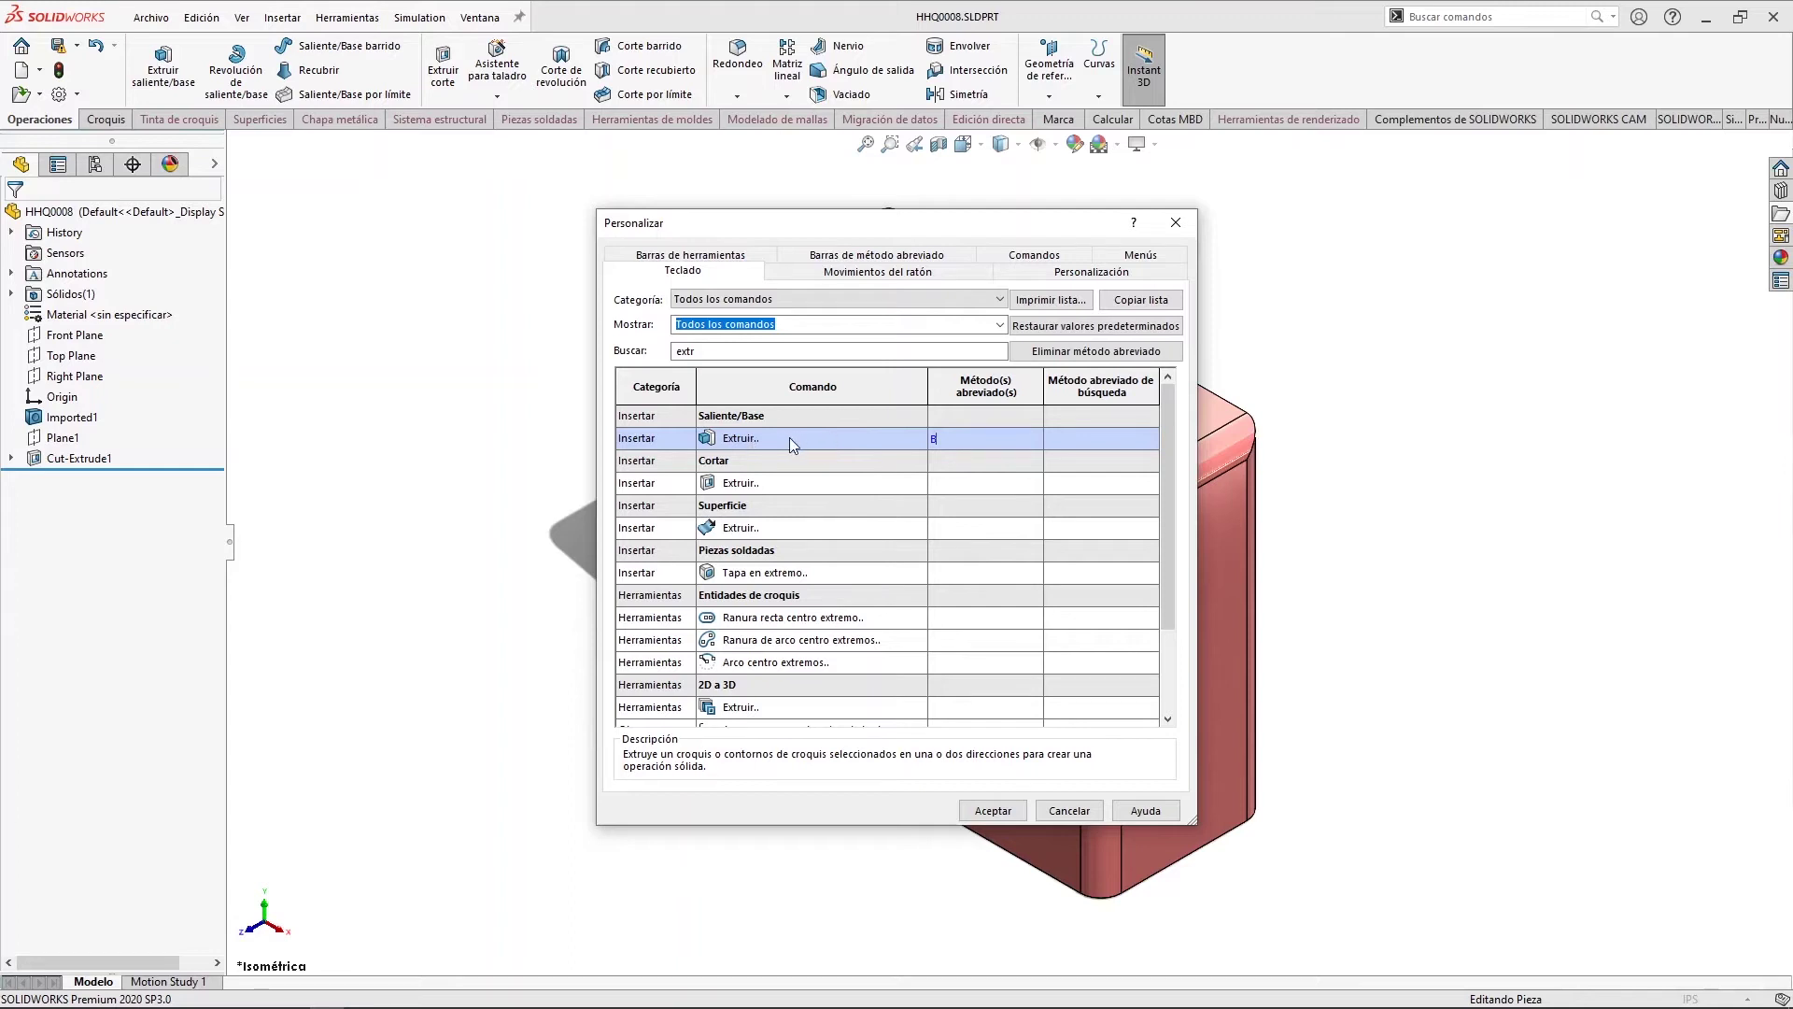
{"action": "left_click", "coordinate": [1004, 807]}
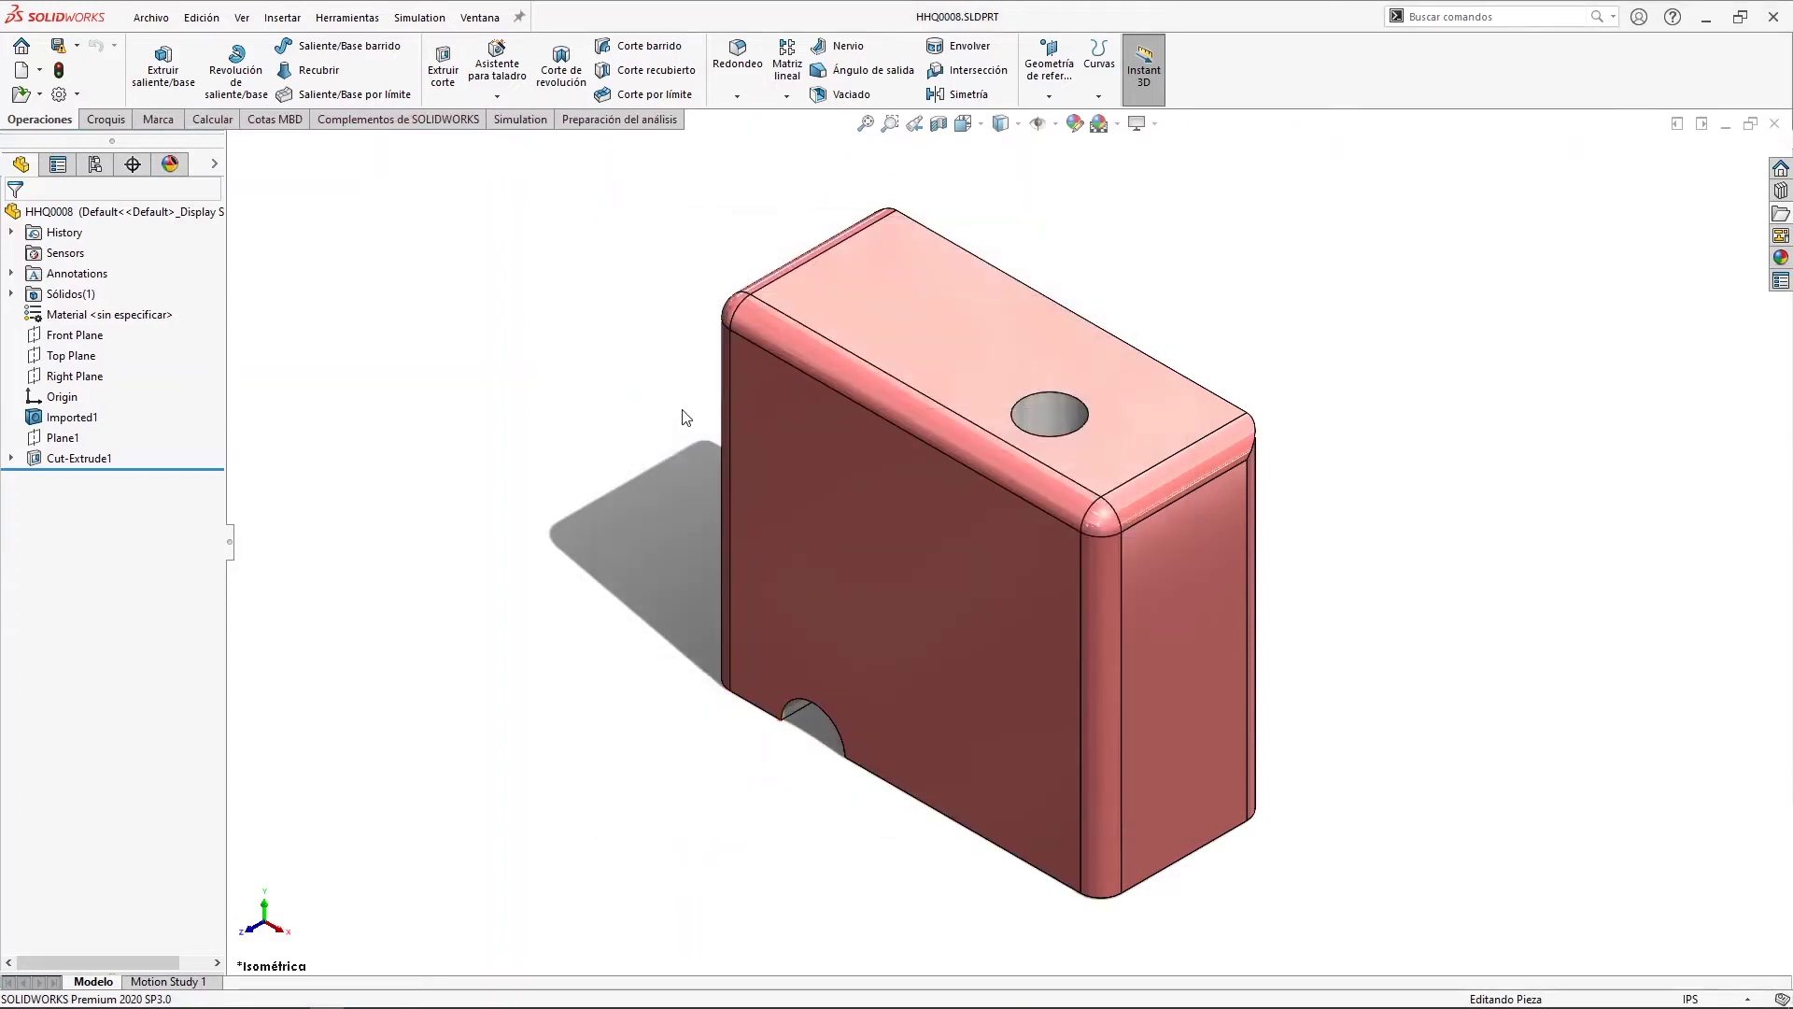
{"action": "key", "text": "b"}
{"action": "left_click", "coordinate": [110, 208]}
{"action": "left_click", "coordinate": [109, 206]}
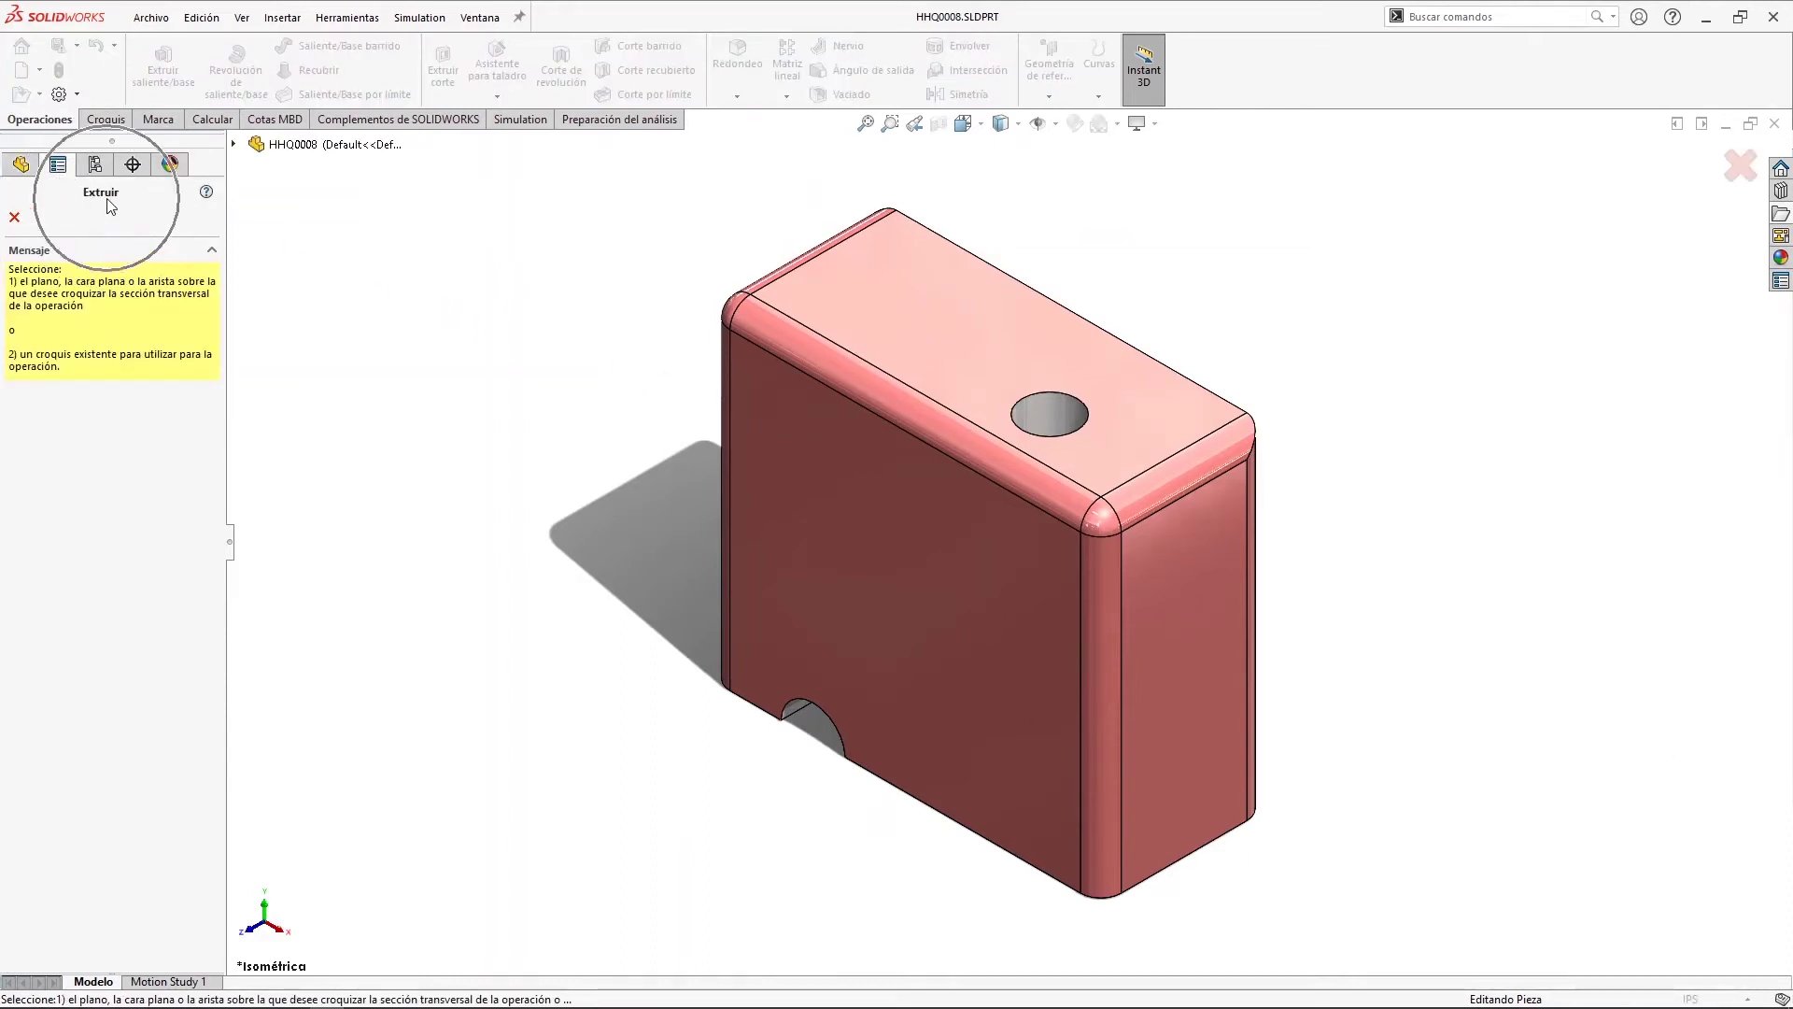
{"action": "left_click", "coordinate": [110, 205]}
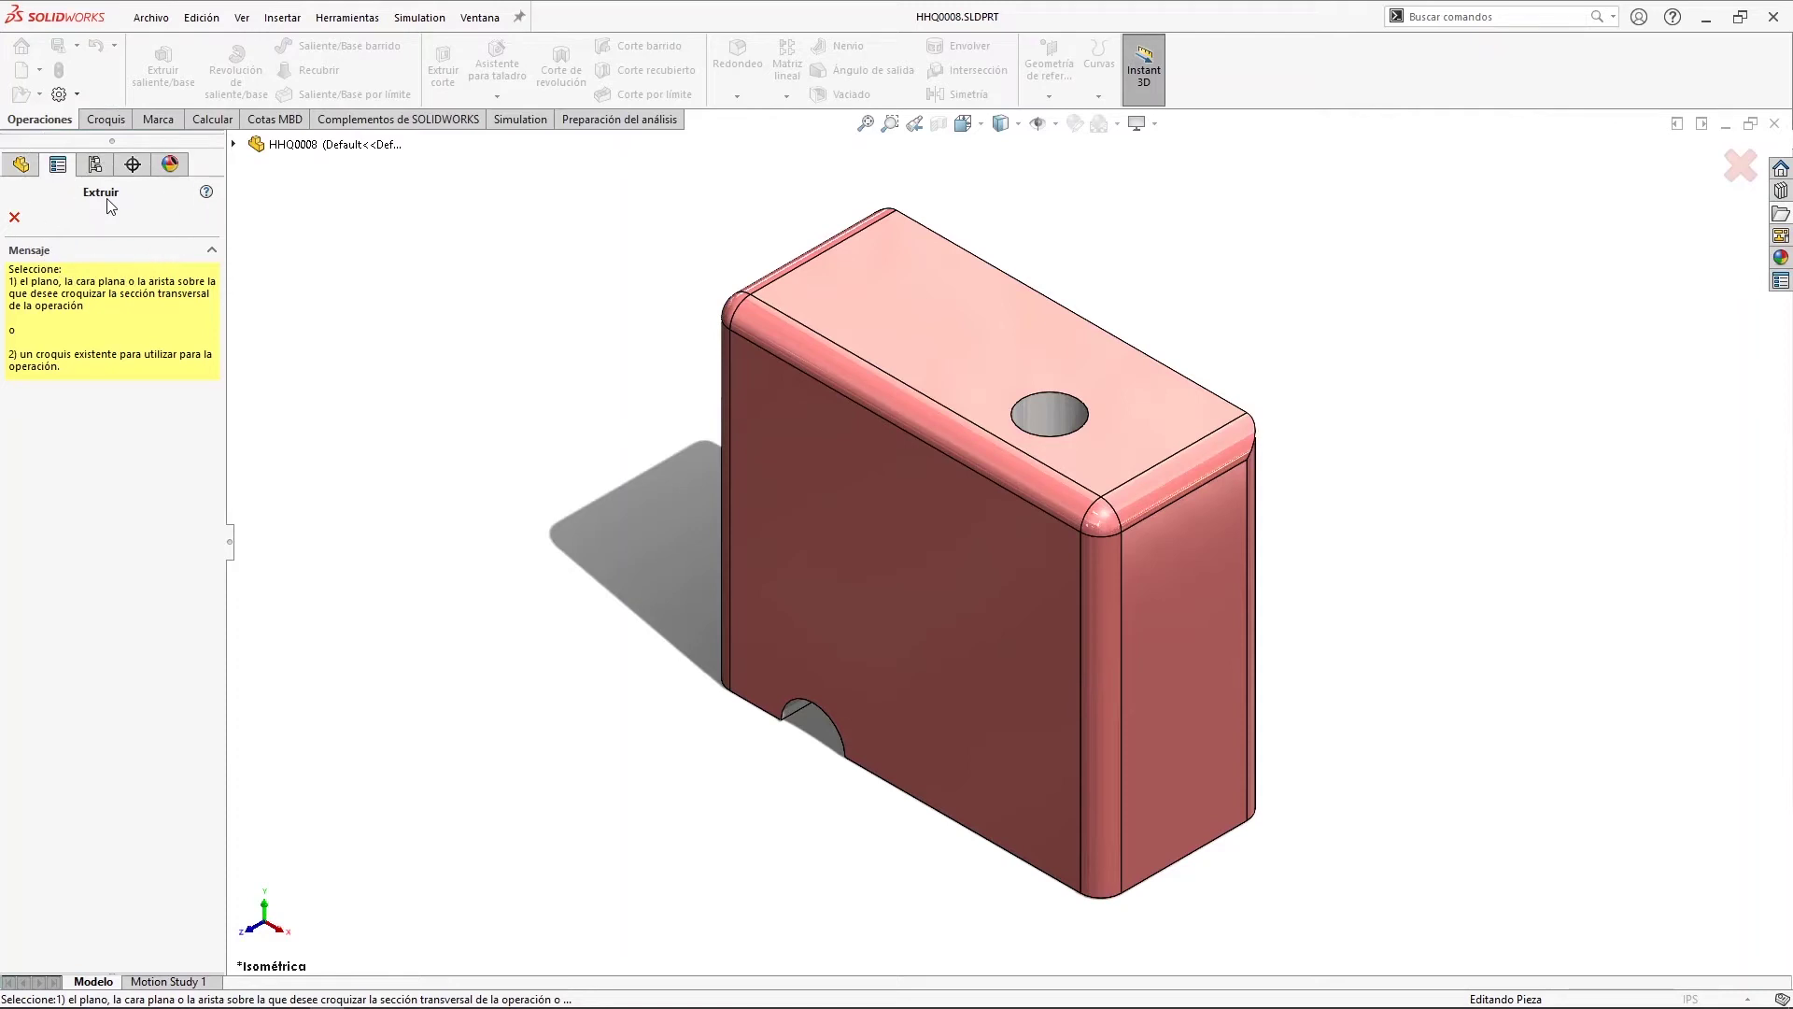
{"action": "left_click", "coordinate": [14, 217]}
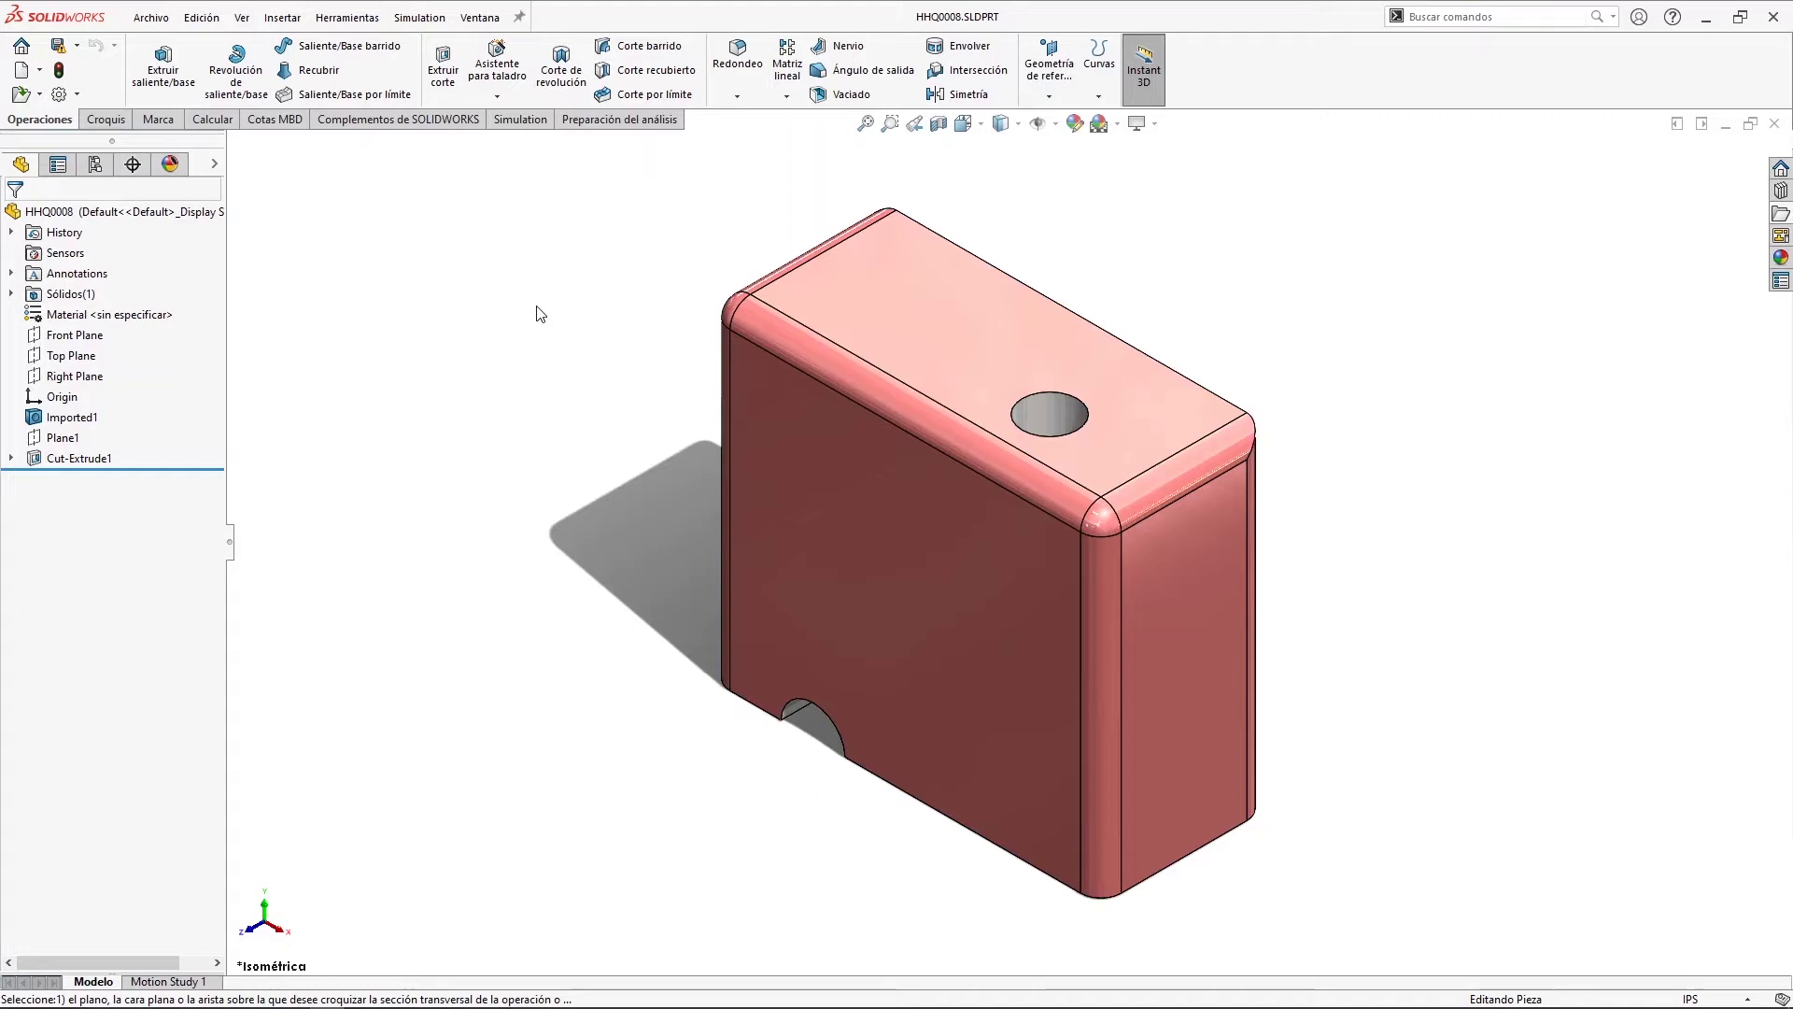
- Bring up the S shortcut toolbar and open its Personalizar settings
{"action": "key", "text": "s"}
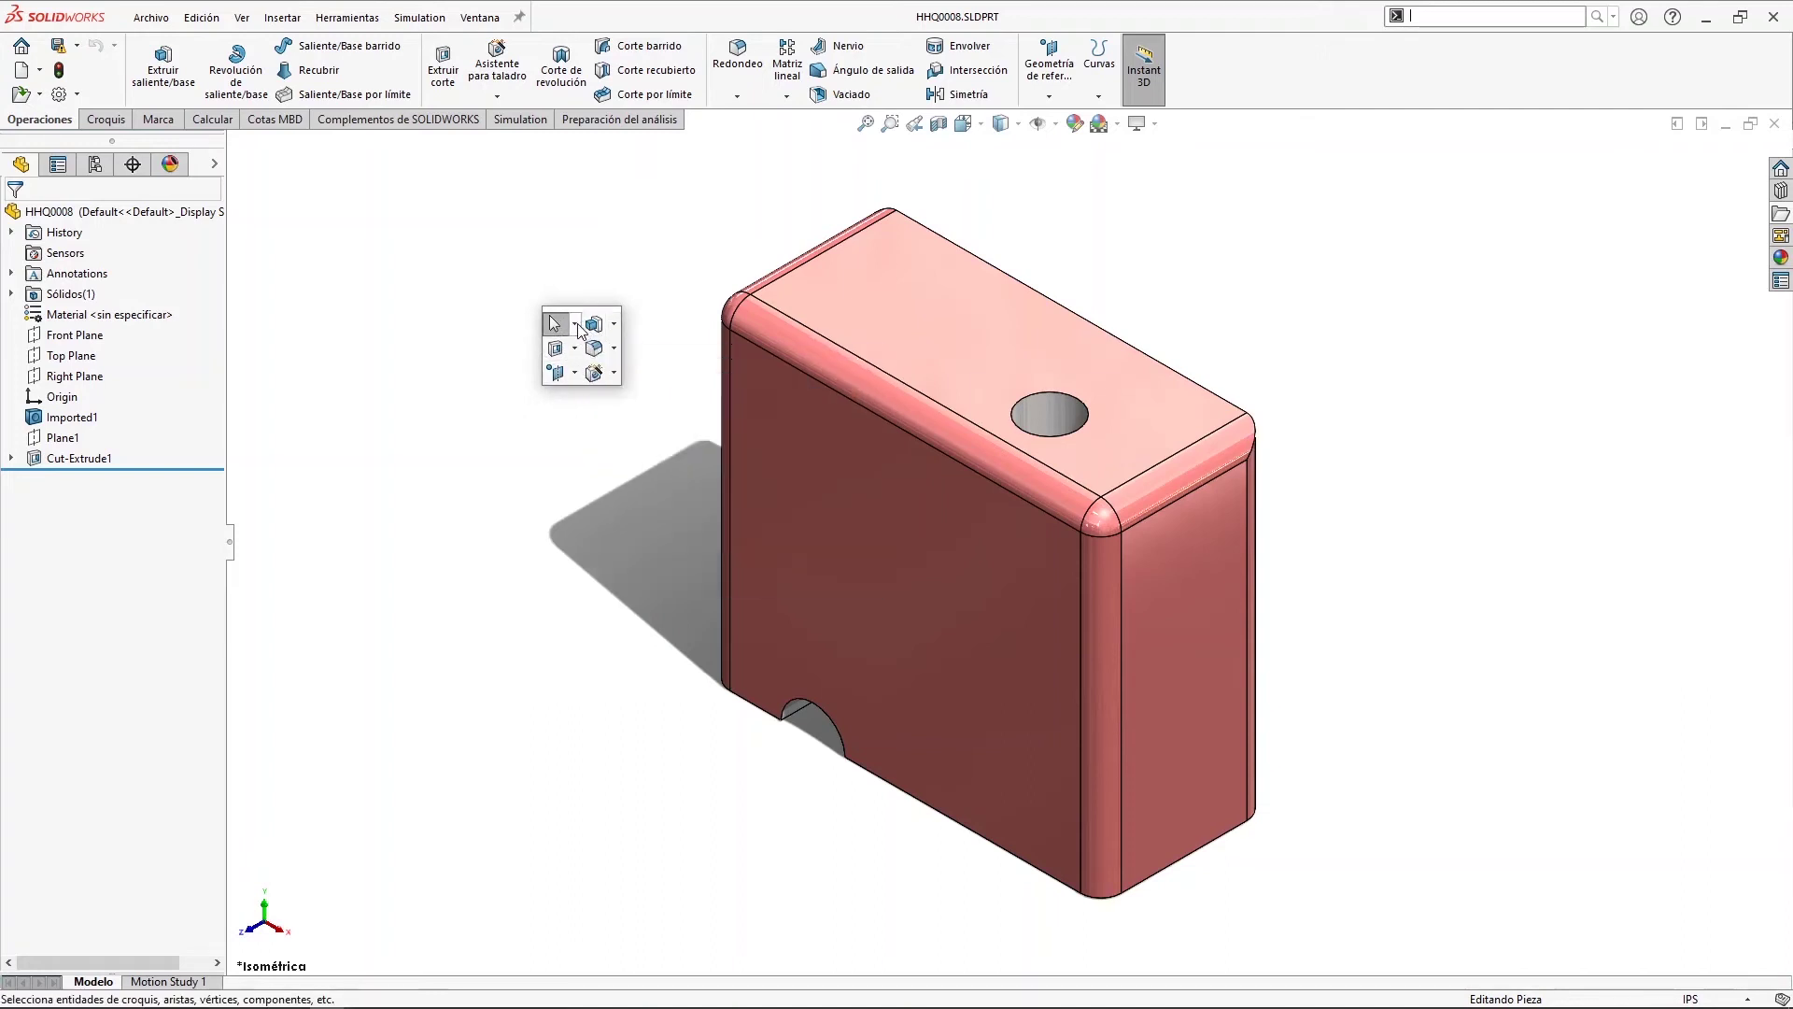
{"action": "right_click", "coordinate": [580, 329]}
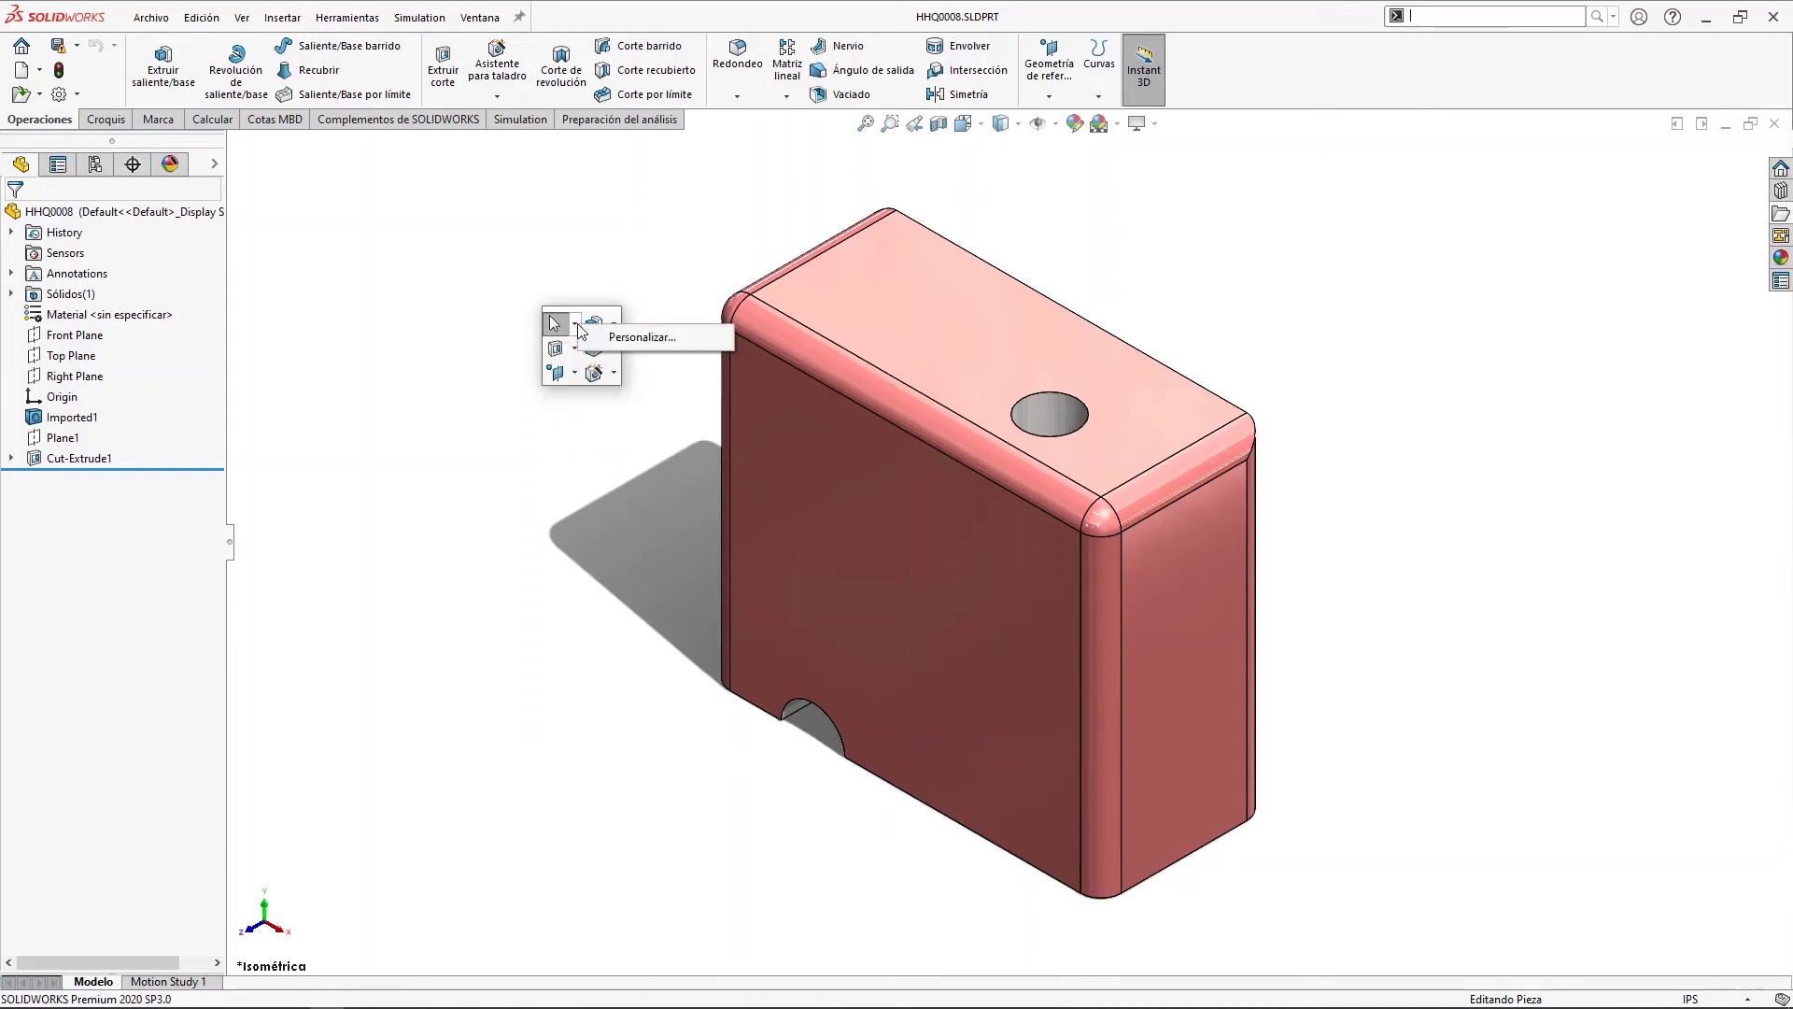
{"action": "left_click", "coordinate": [640, 337]}
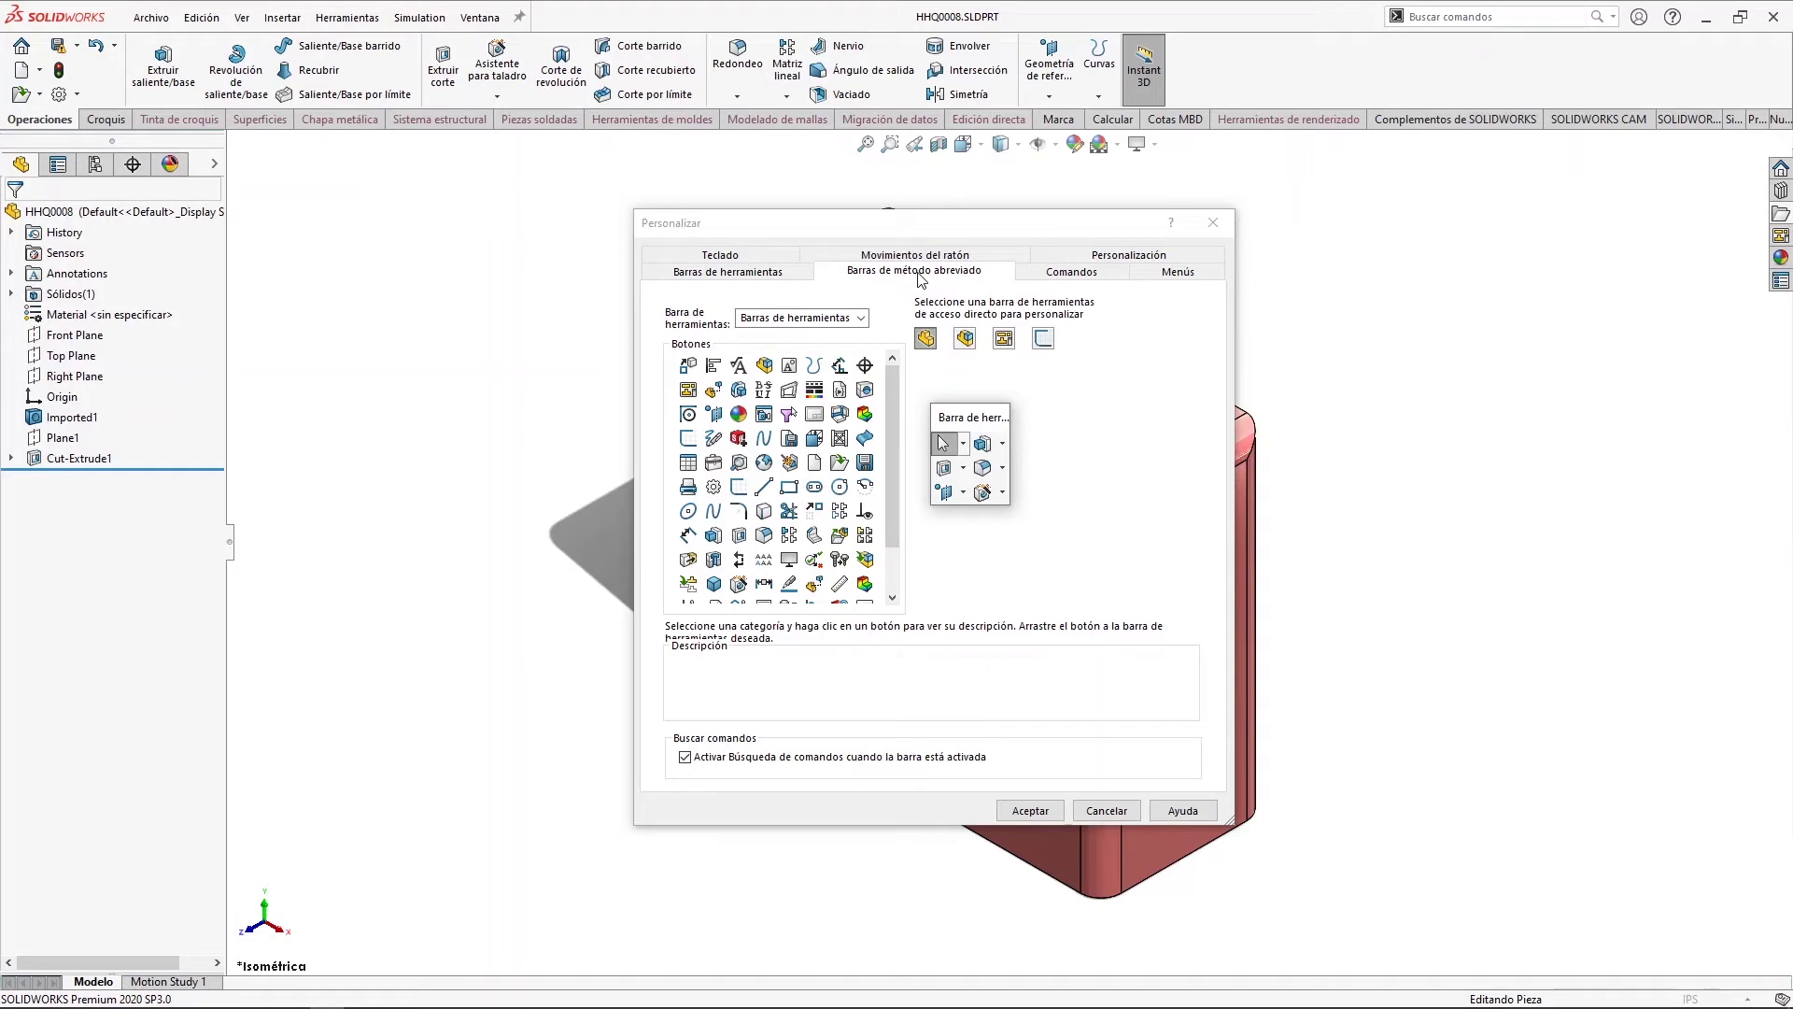
- Reshape the shortcut toolbar preview to three columns by two rows and review the other shortcut bars
{"action": "left_click_drag", "start_coordinate": [1005, 433], "coordinate": [1004, 411]}
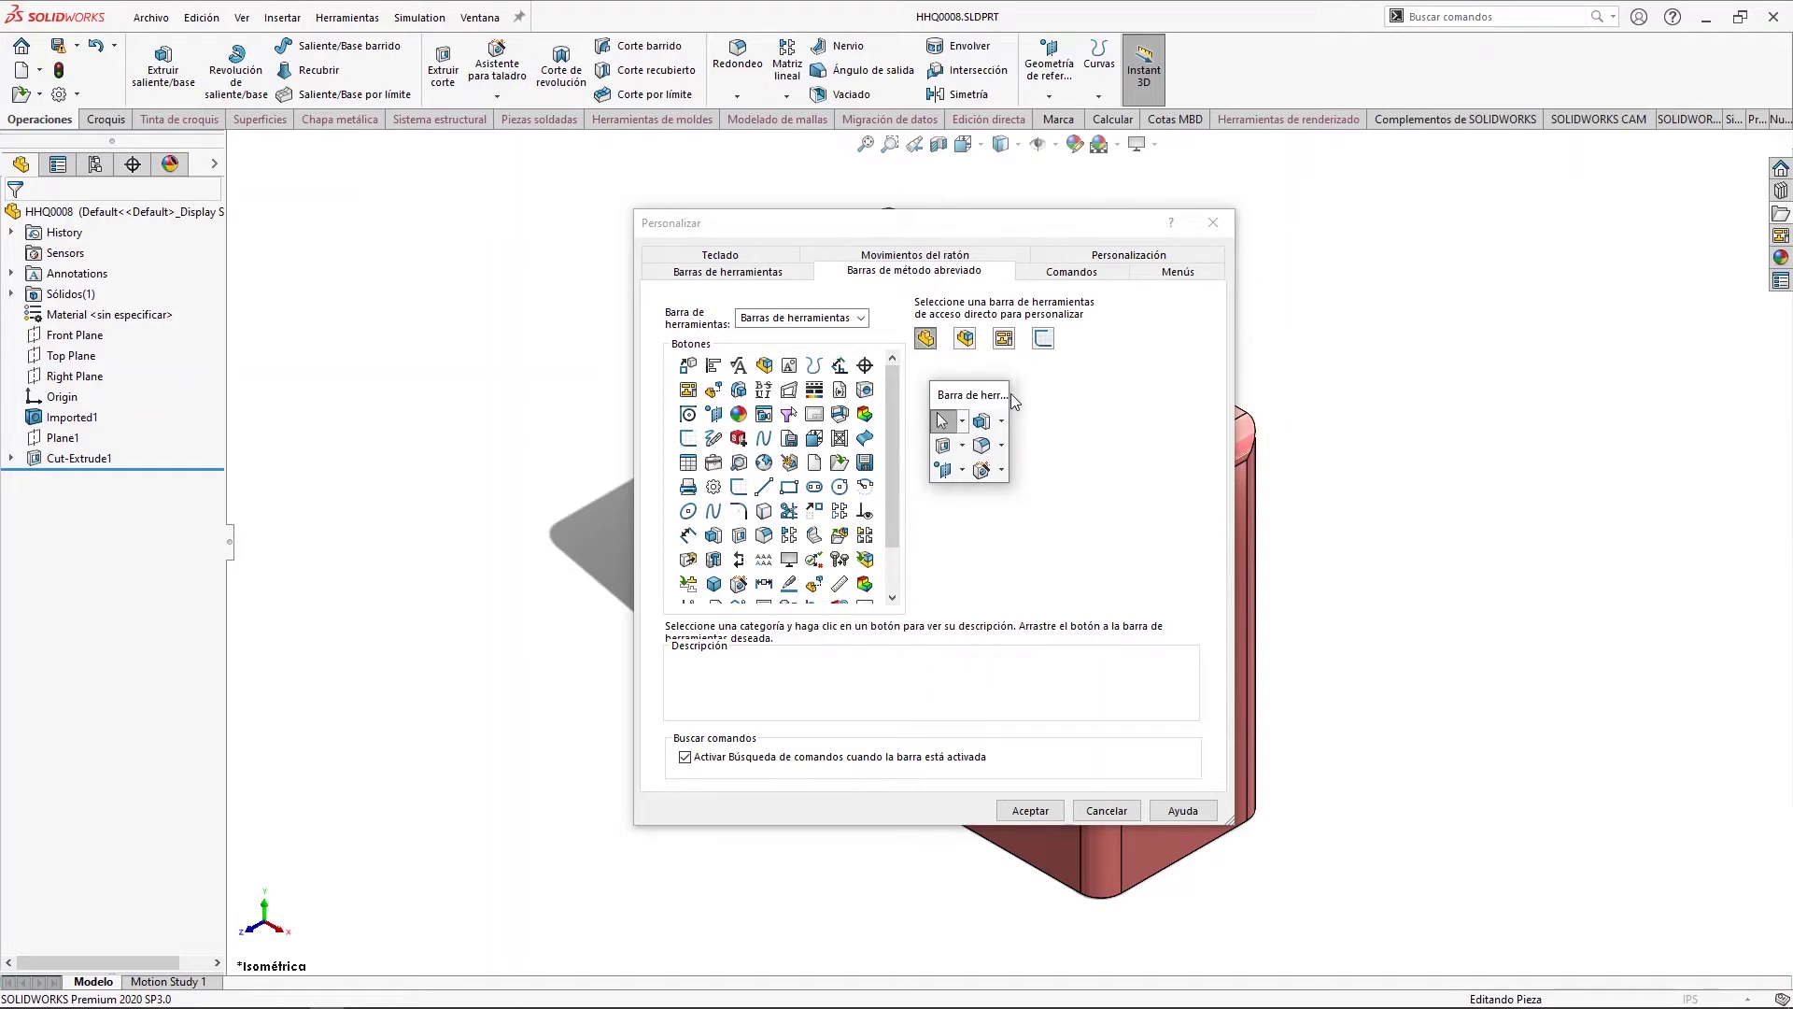
{"action": "left_click_drag", "start_coordinate": [1010, 454], "coordinate": [1129, 456]}
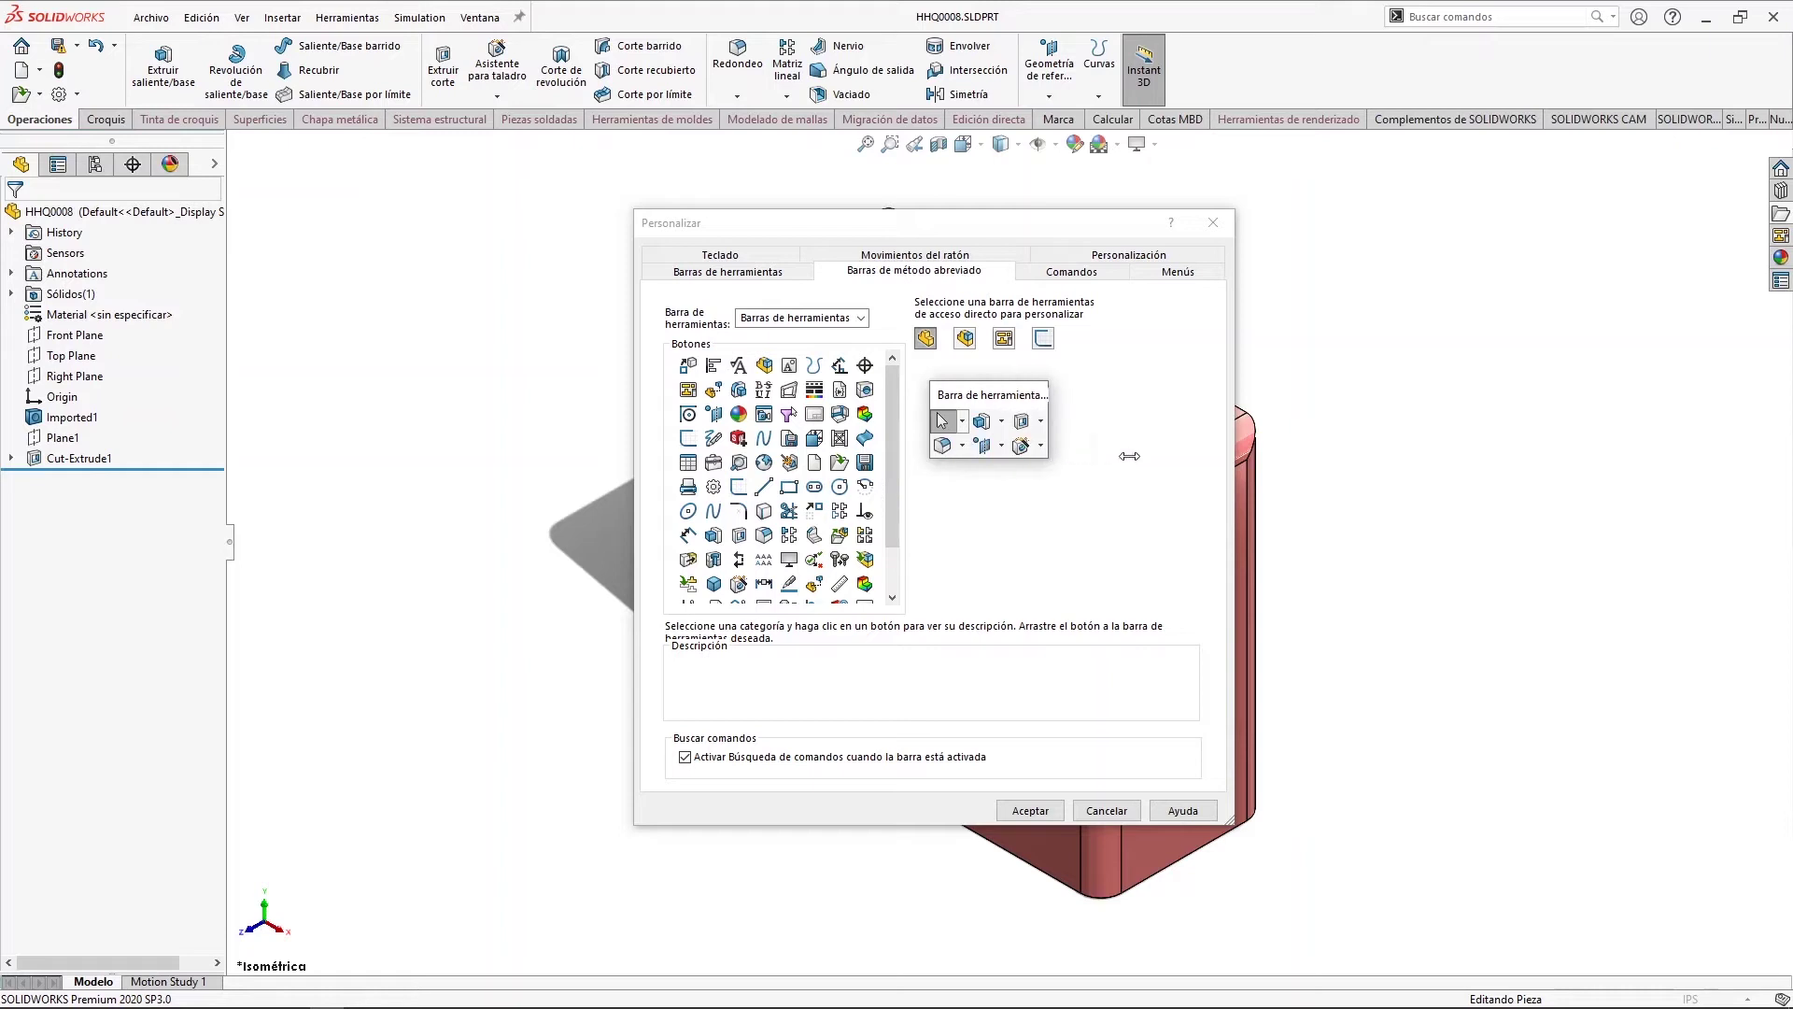
{"action": "left_click", "coordinate": [861, 319]}
{"action": "left_click", "coordinate": [861, 320]}
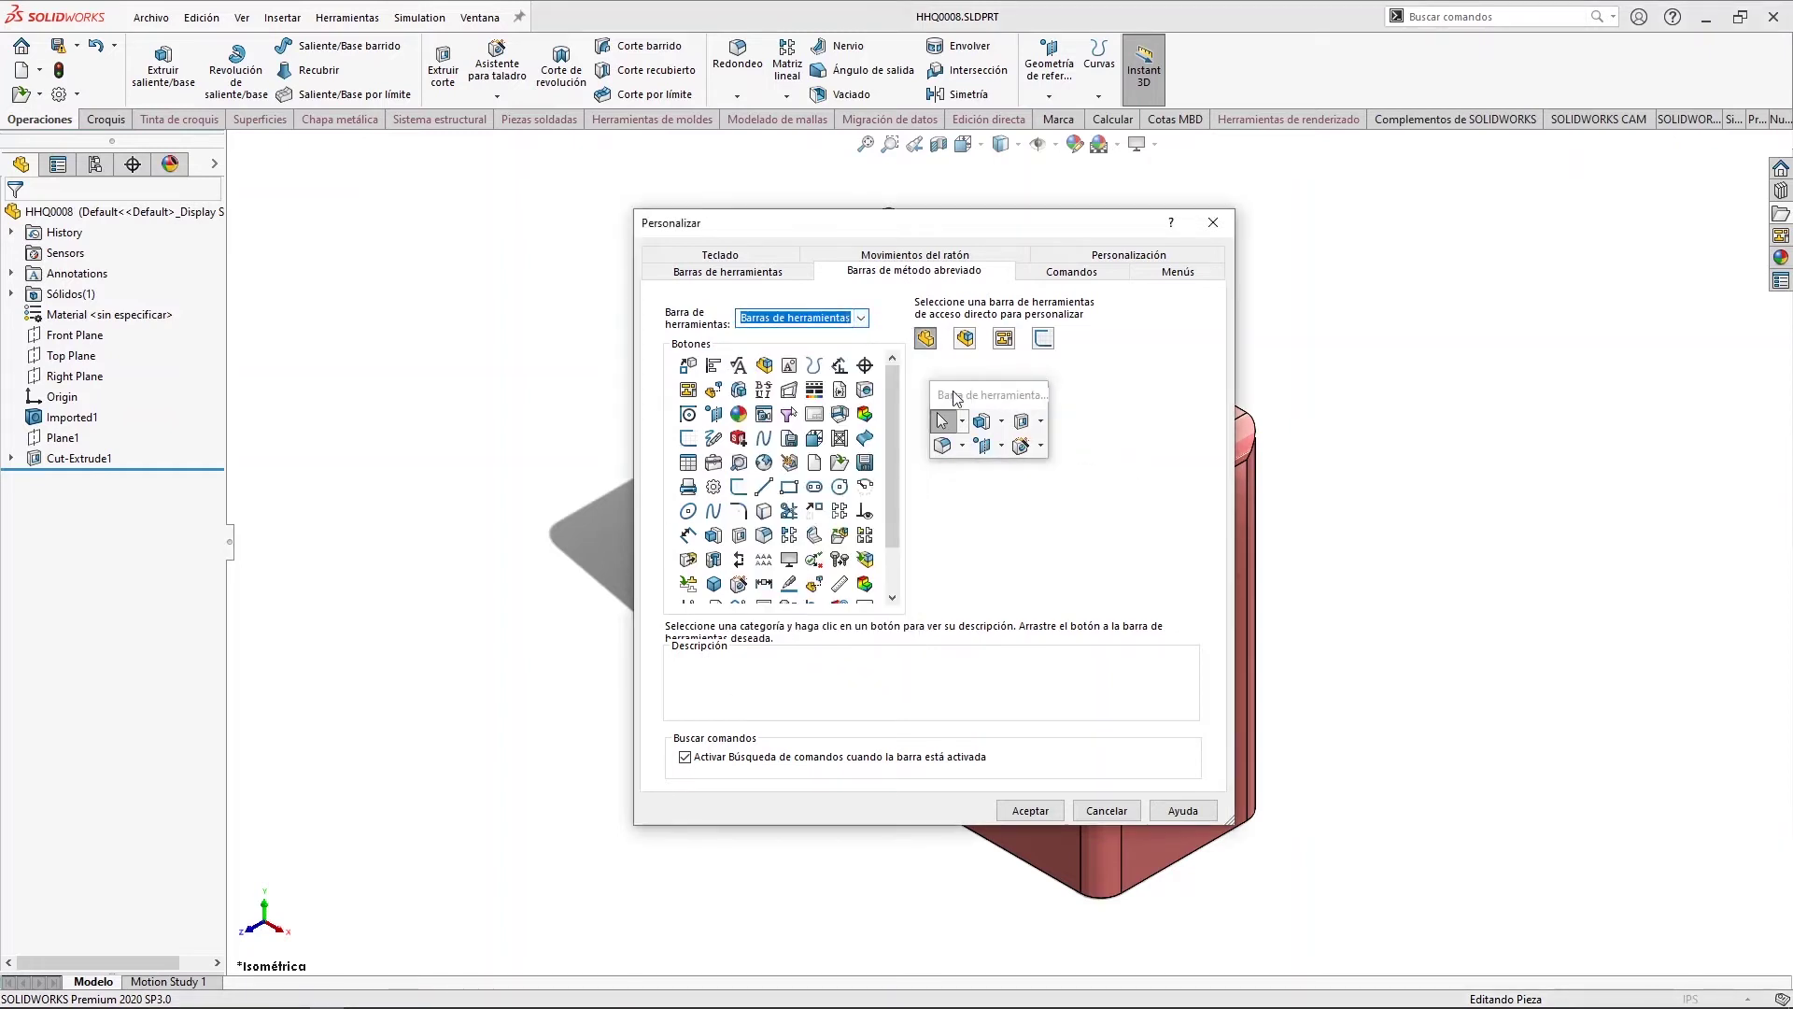
{"action": "left_click", "coordinate": [1022, 400]}
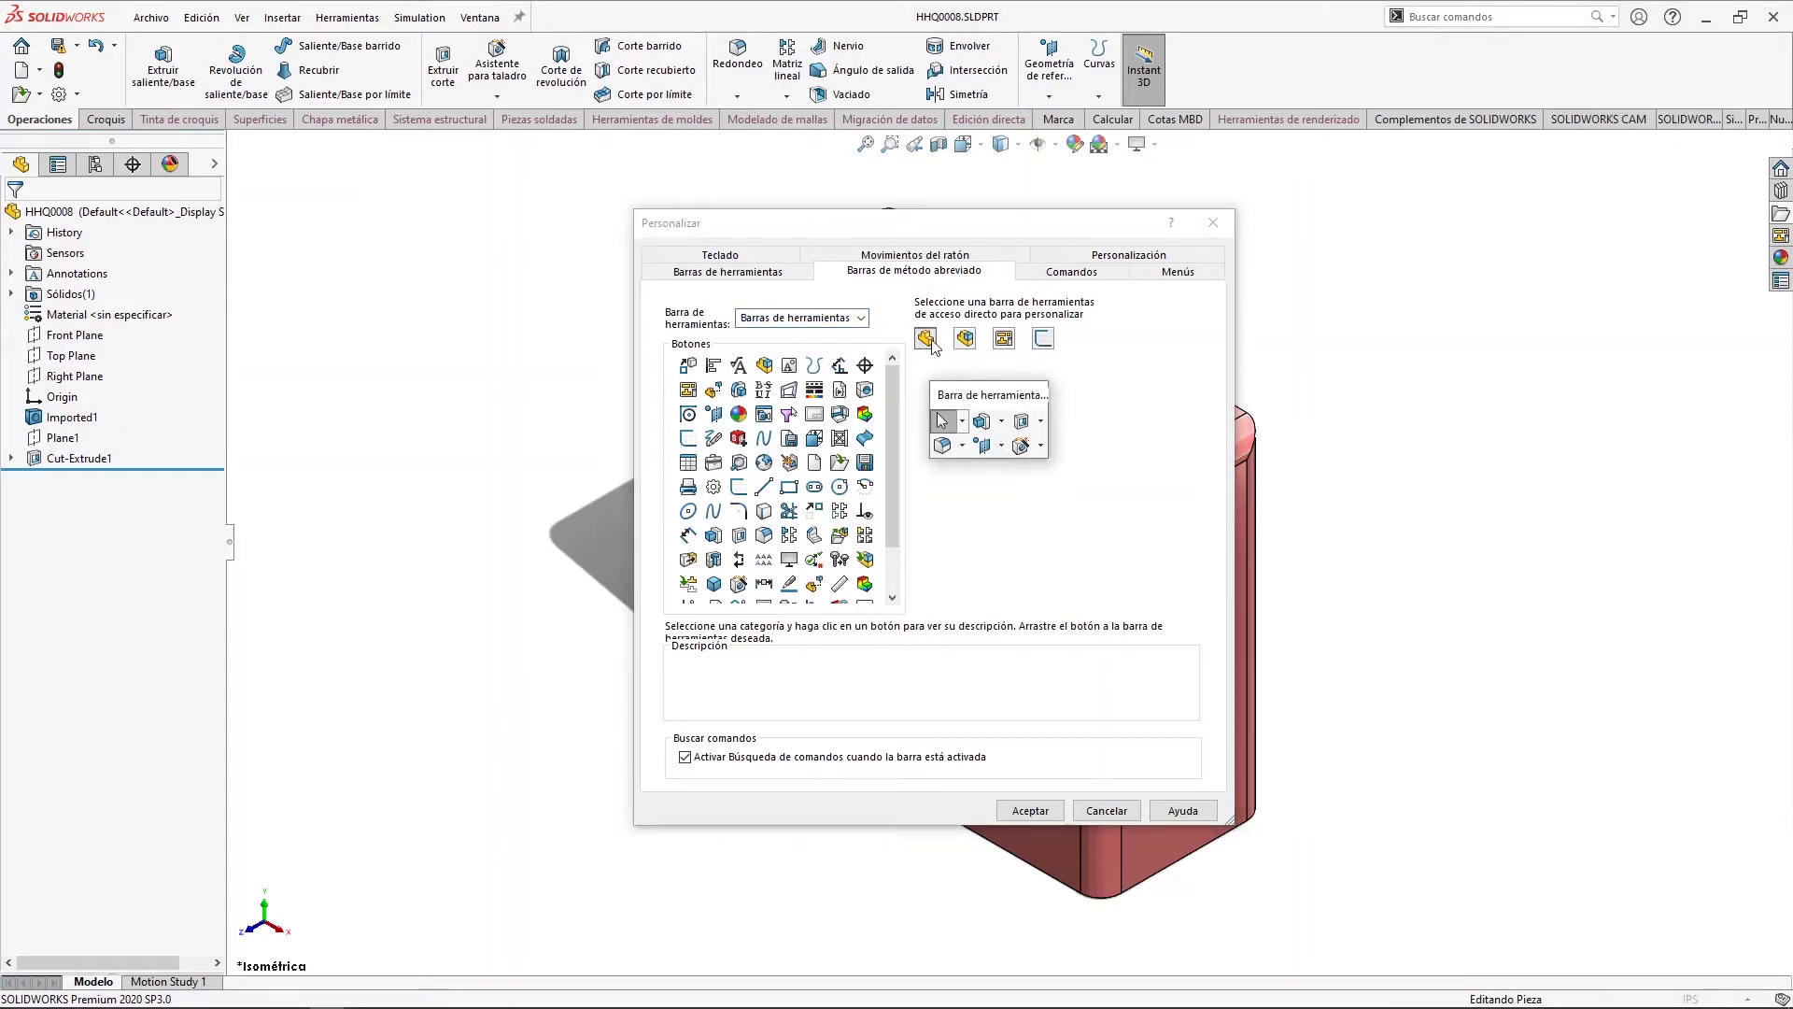
{"action": "left_click", "coordinate": [965, 338]}
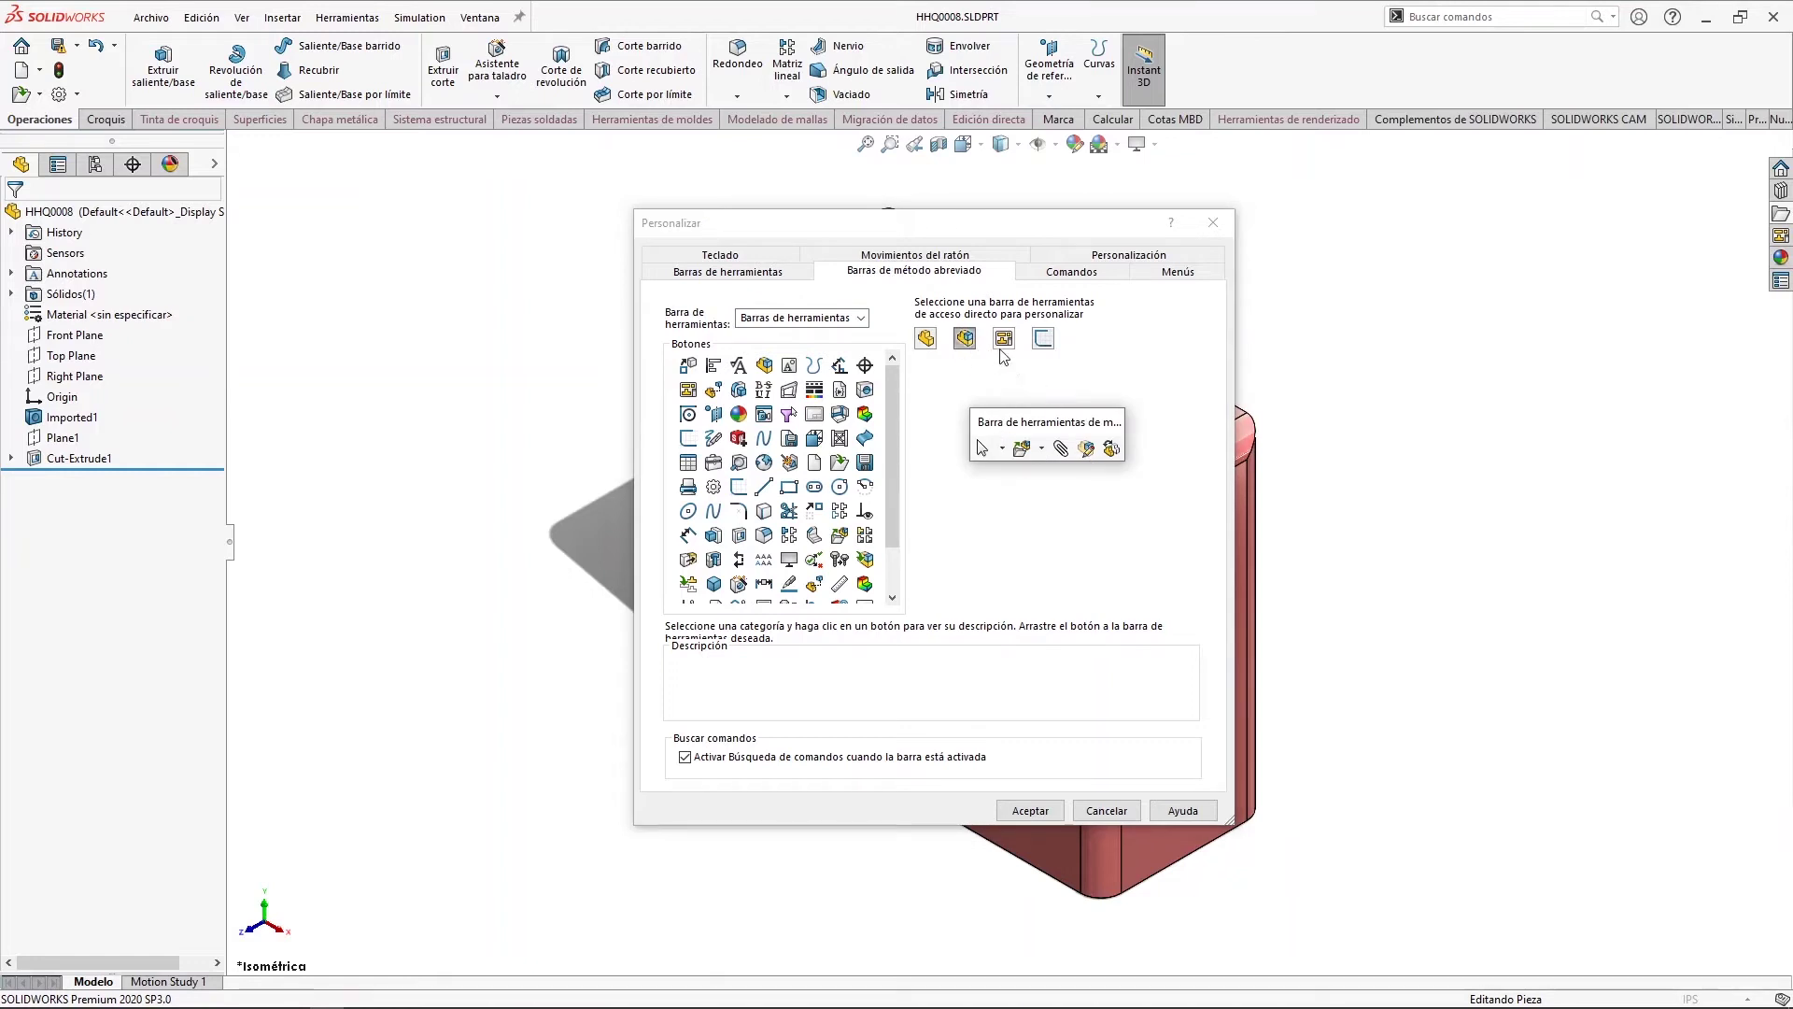
{"action": "left_click", "coordinate": [1004, 338]}
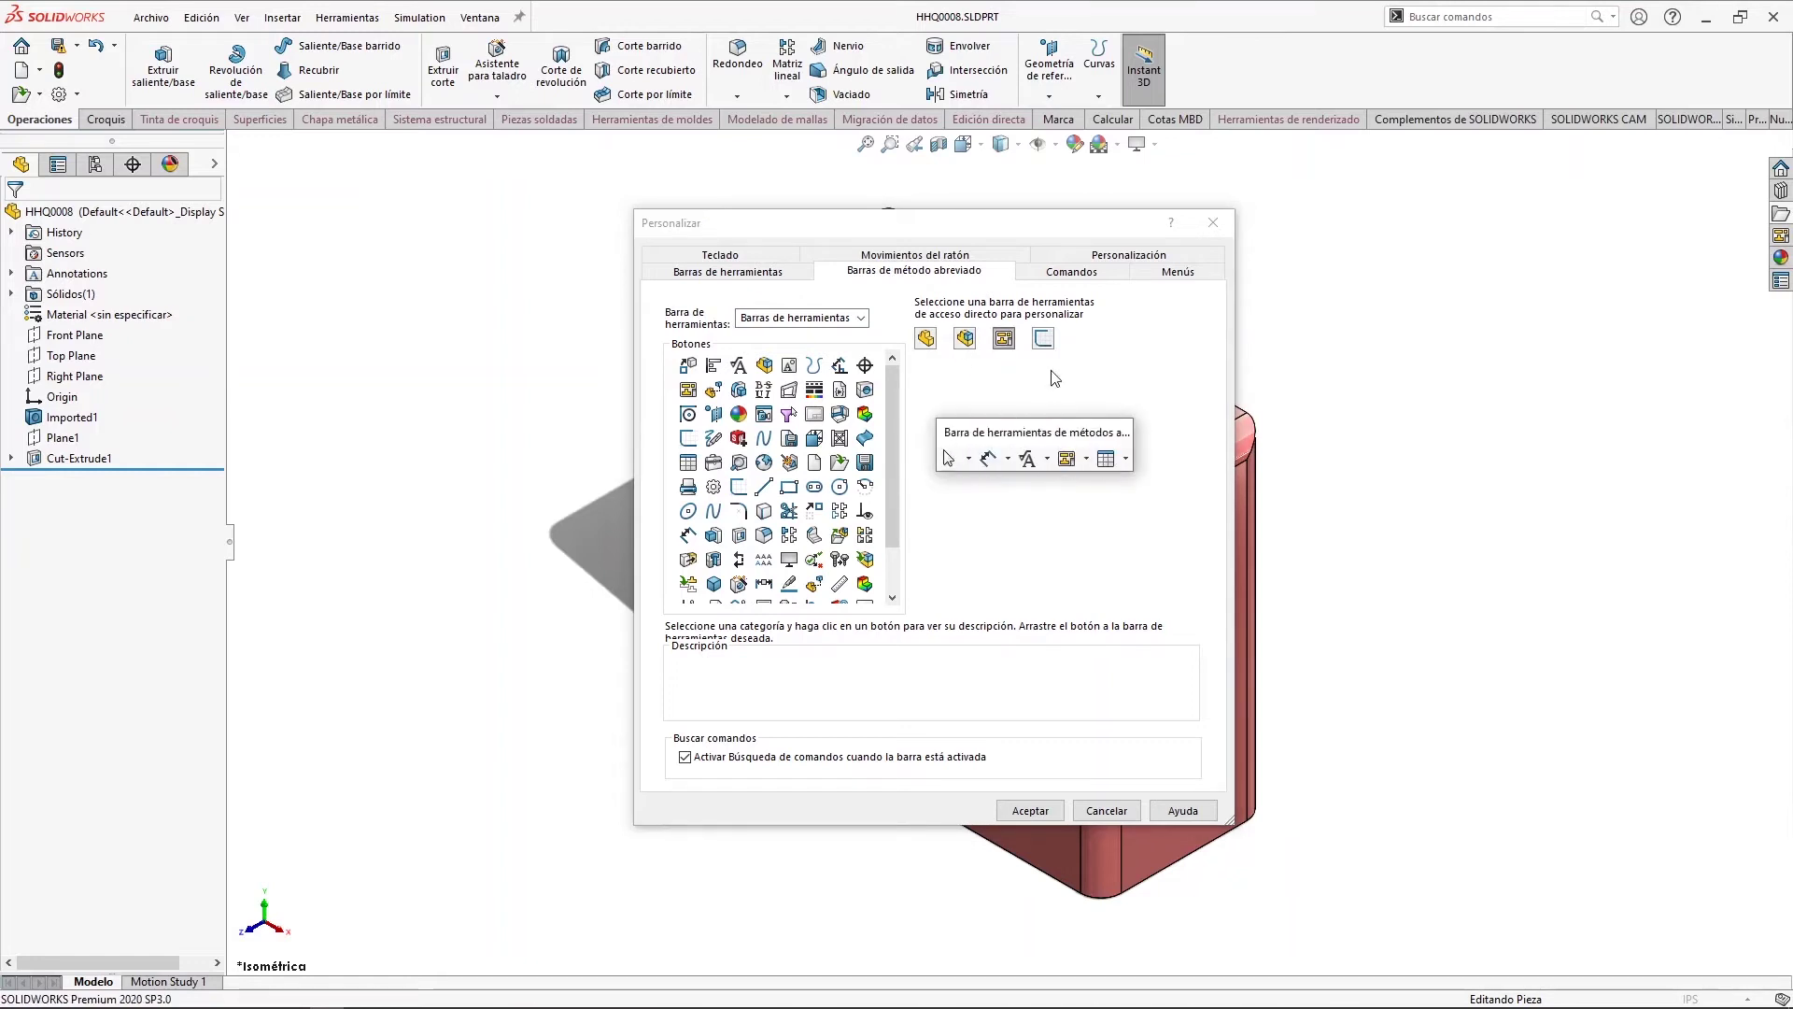
{"action": "left_click", "coordinate": [1042, 340]}
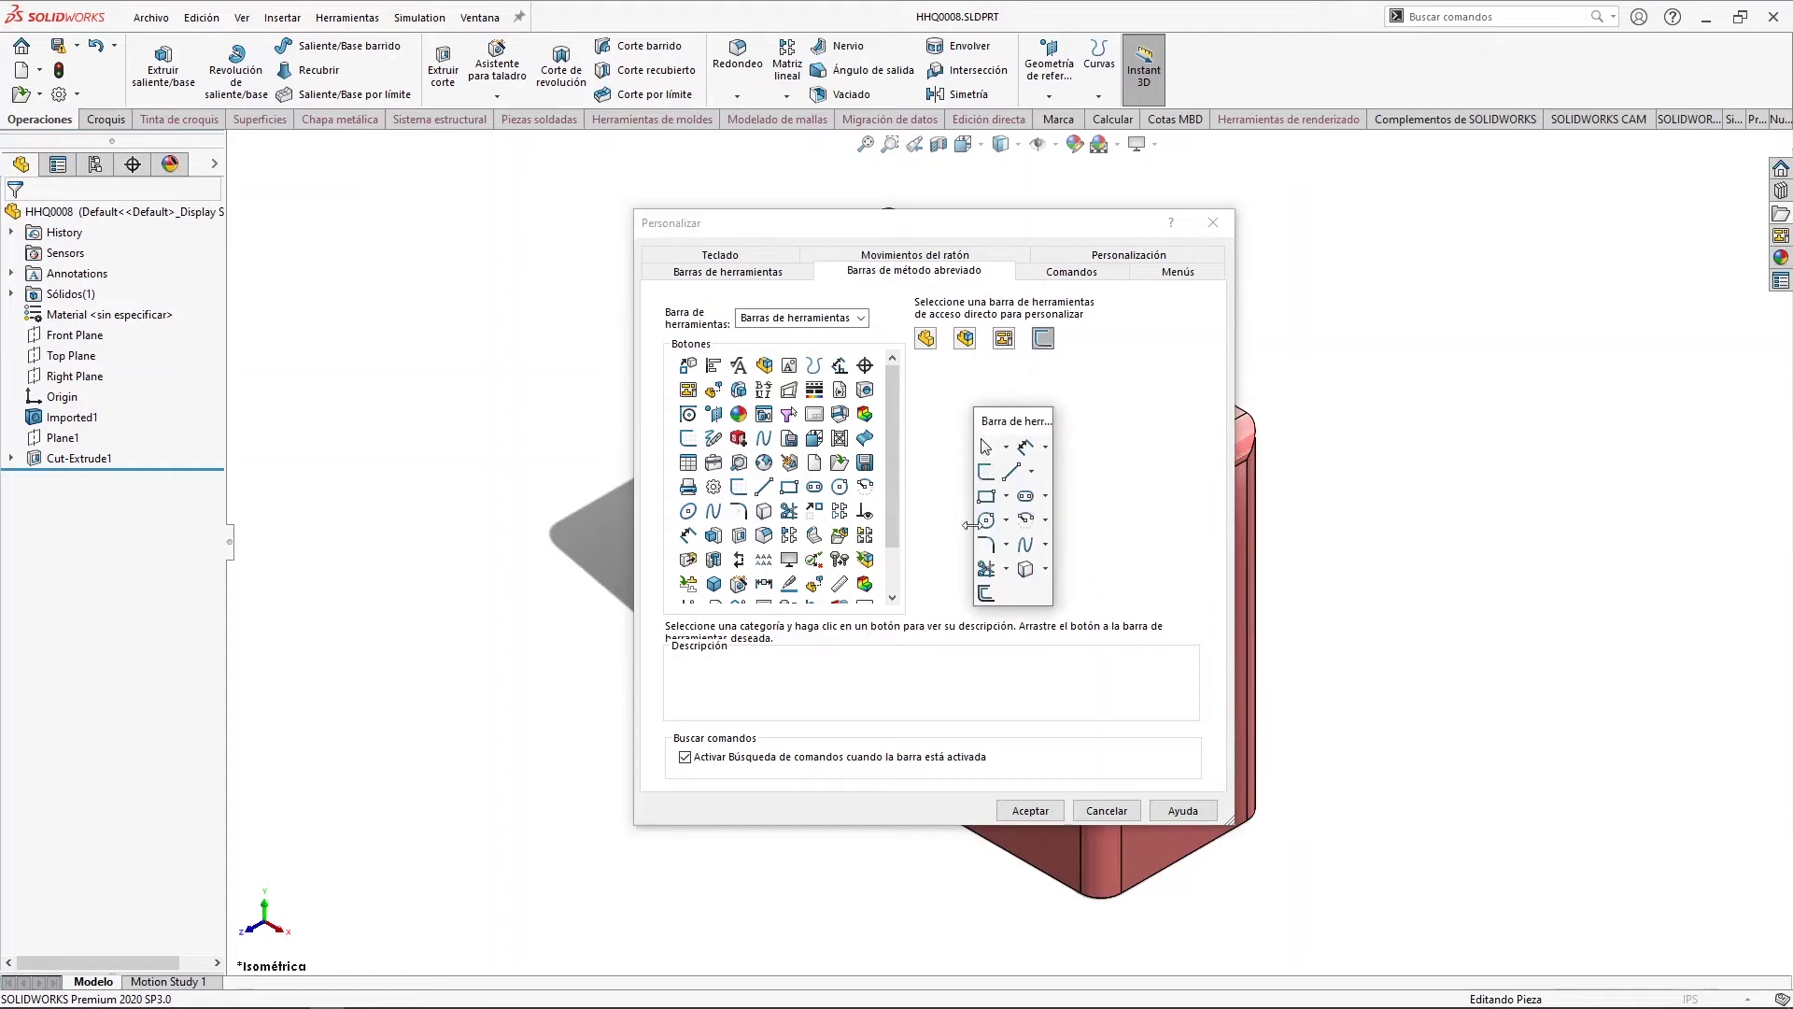
{"action": "left_click", "coordinate": [927, 338]}
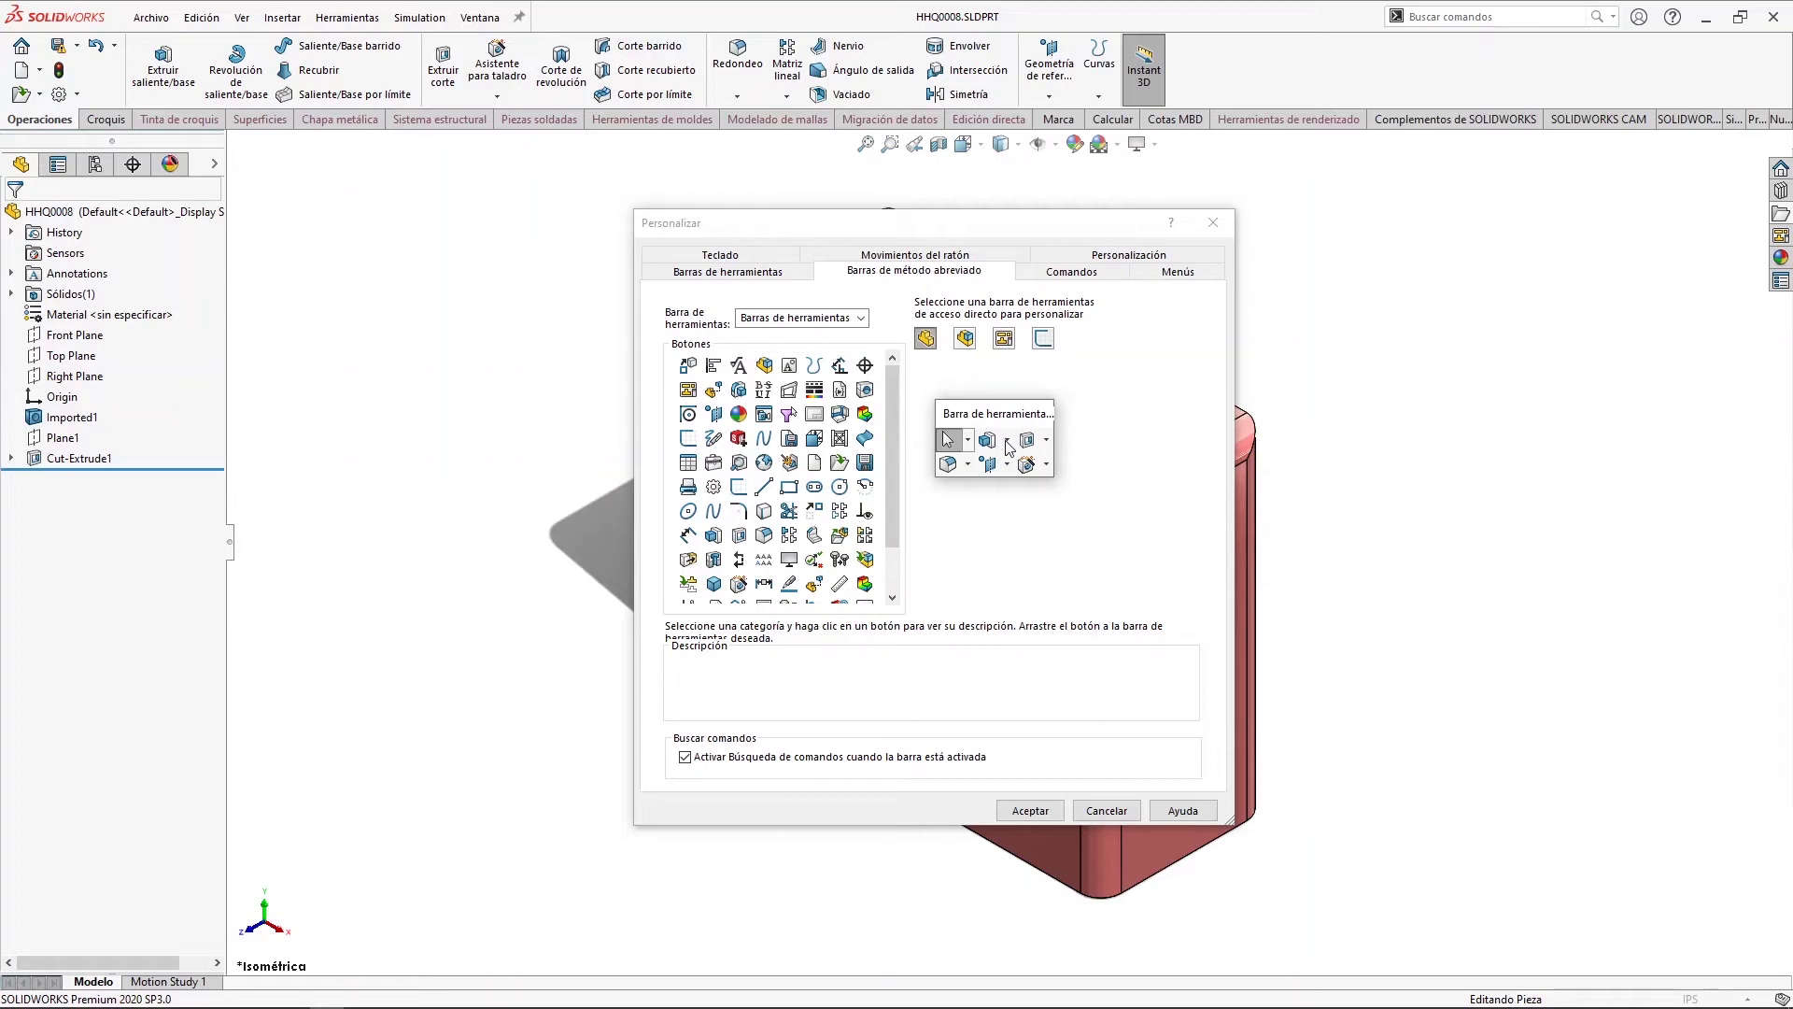
- Add Superficie extruida from the Superficies category to the part shortcut toolbar and accept
{"action": "left_click", "coordinate": [861, 320]}
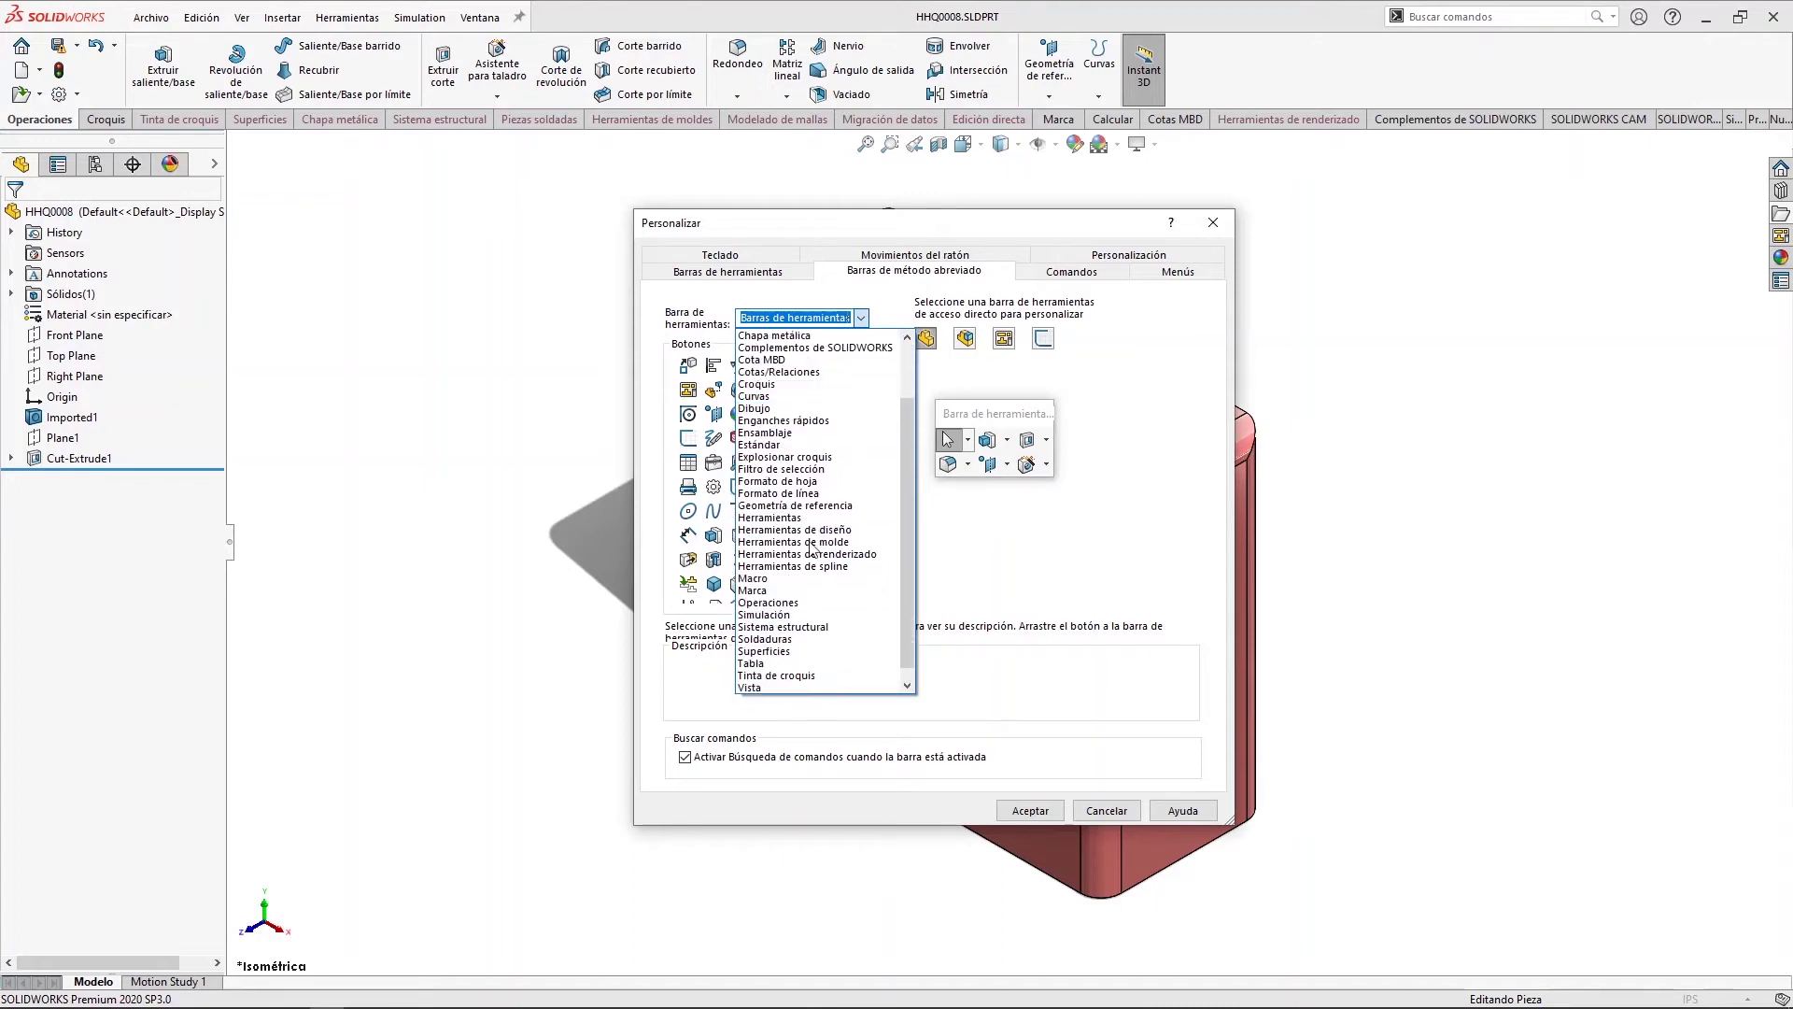
{"action": "scroll", "coordinate": [819, 657], "scroll_direction": "down", "scroll_amount": 1}
{"action": "scroll", "coordinate": [819, 656], "scroll_direction": "down", "scroll_amount": 3}
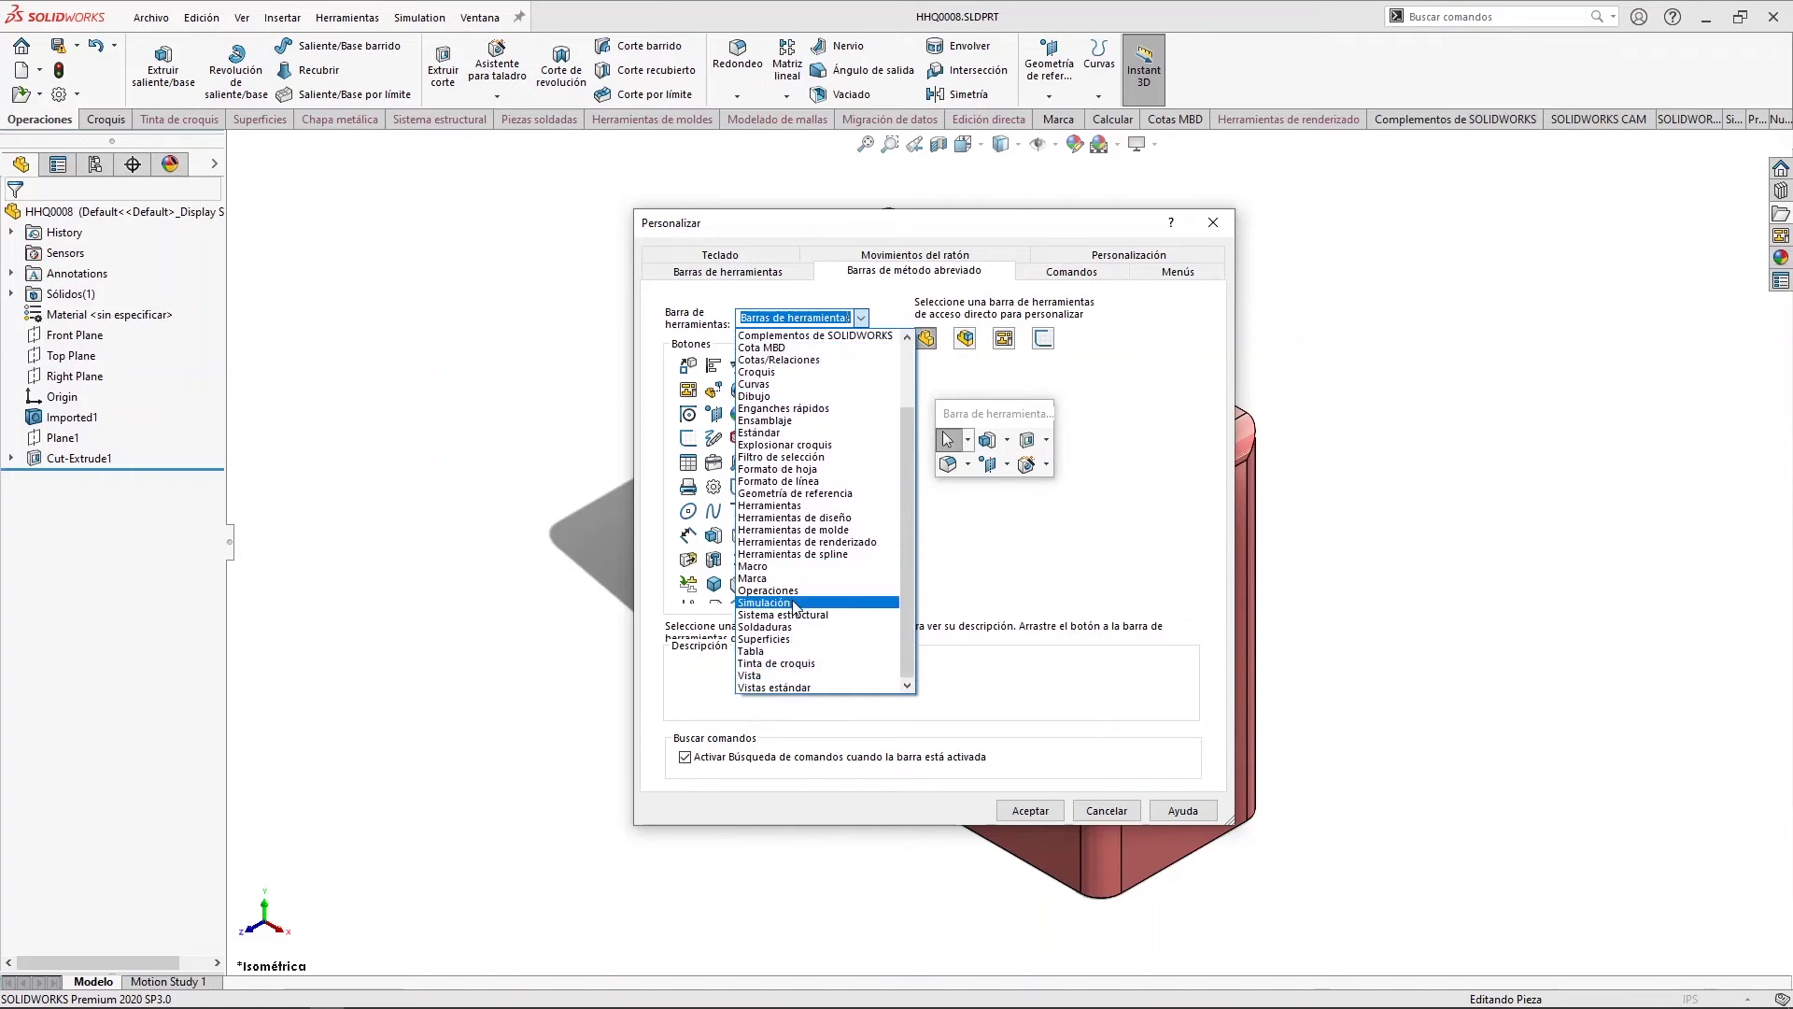
{"action": "left_click", "coordinate": [804, 643]}
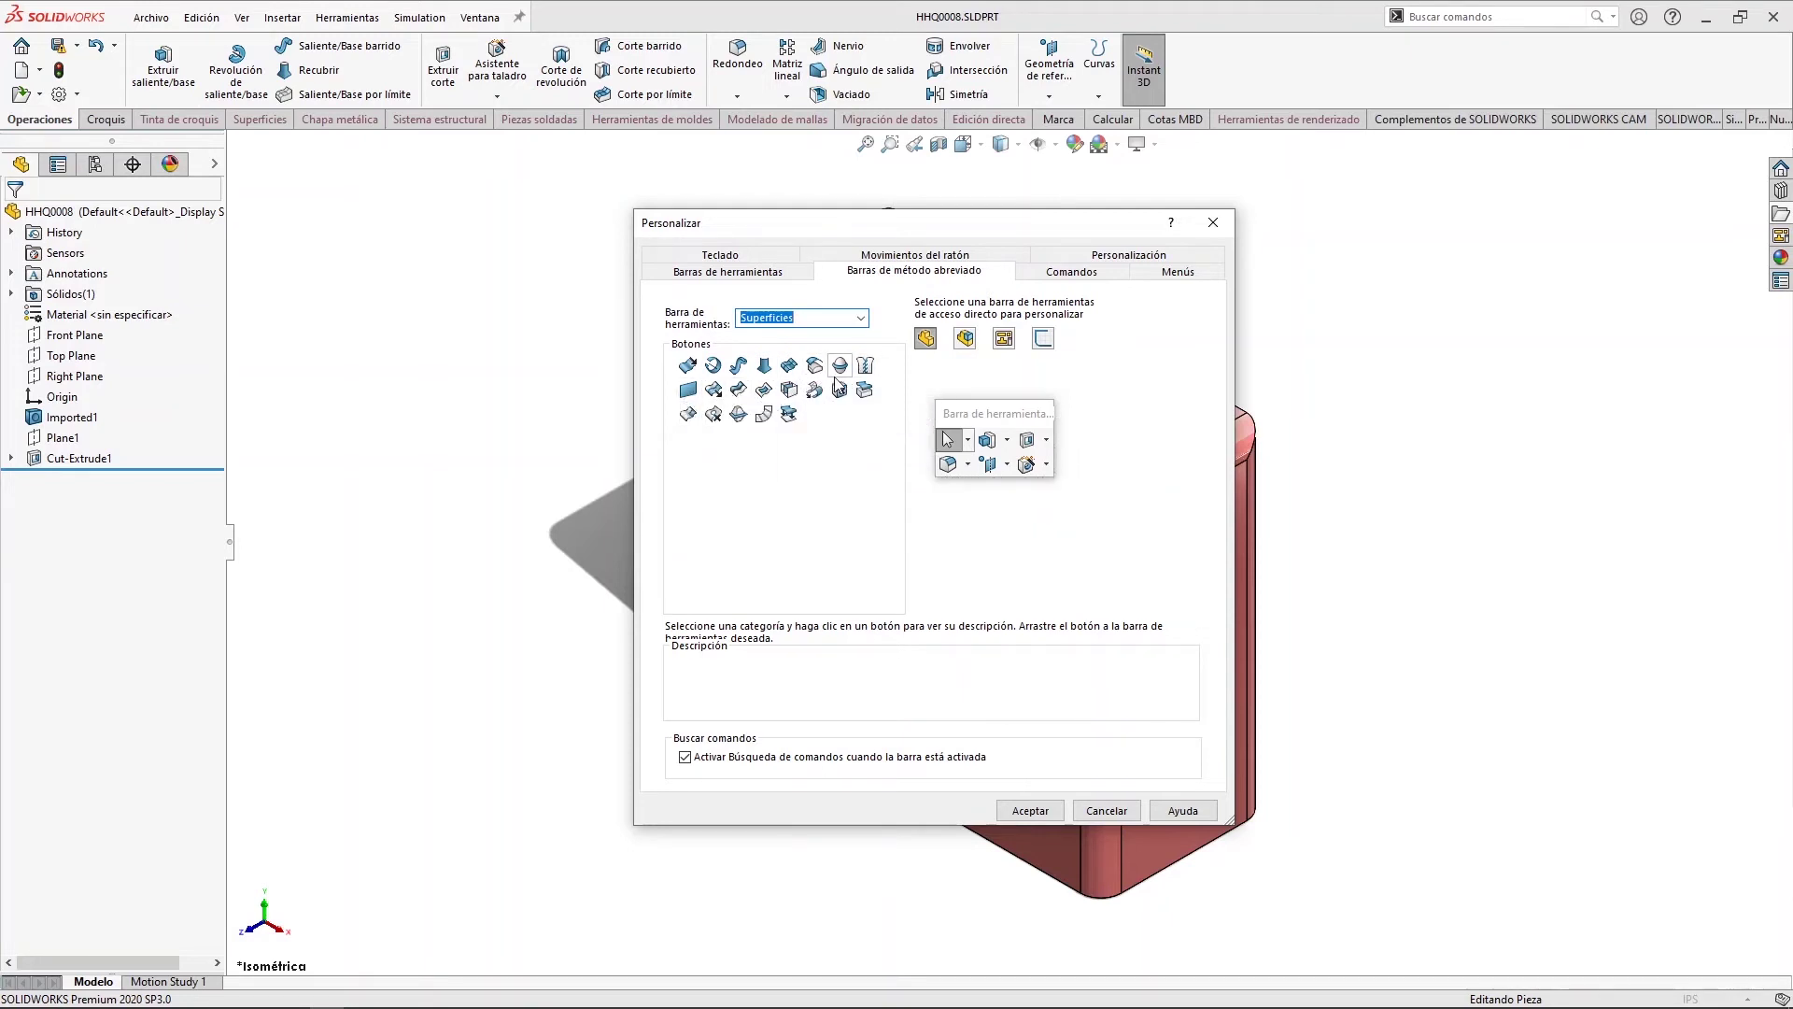
{"action": "mouse_move", "coordinate": [689, 370]}
{"action": "left_mouse_down"}
{"action": "mouse_move", "coordinate": [1027, 485]}
{"action": "mouse_move", "coordinate": [1037, 463]}
{"action": "left_mouse_up"}
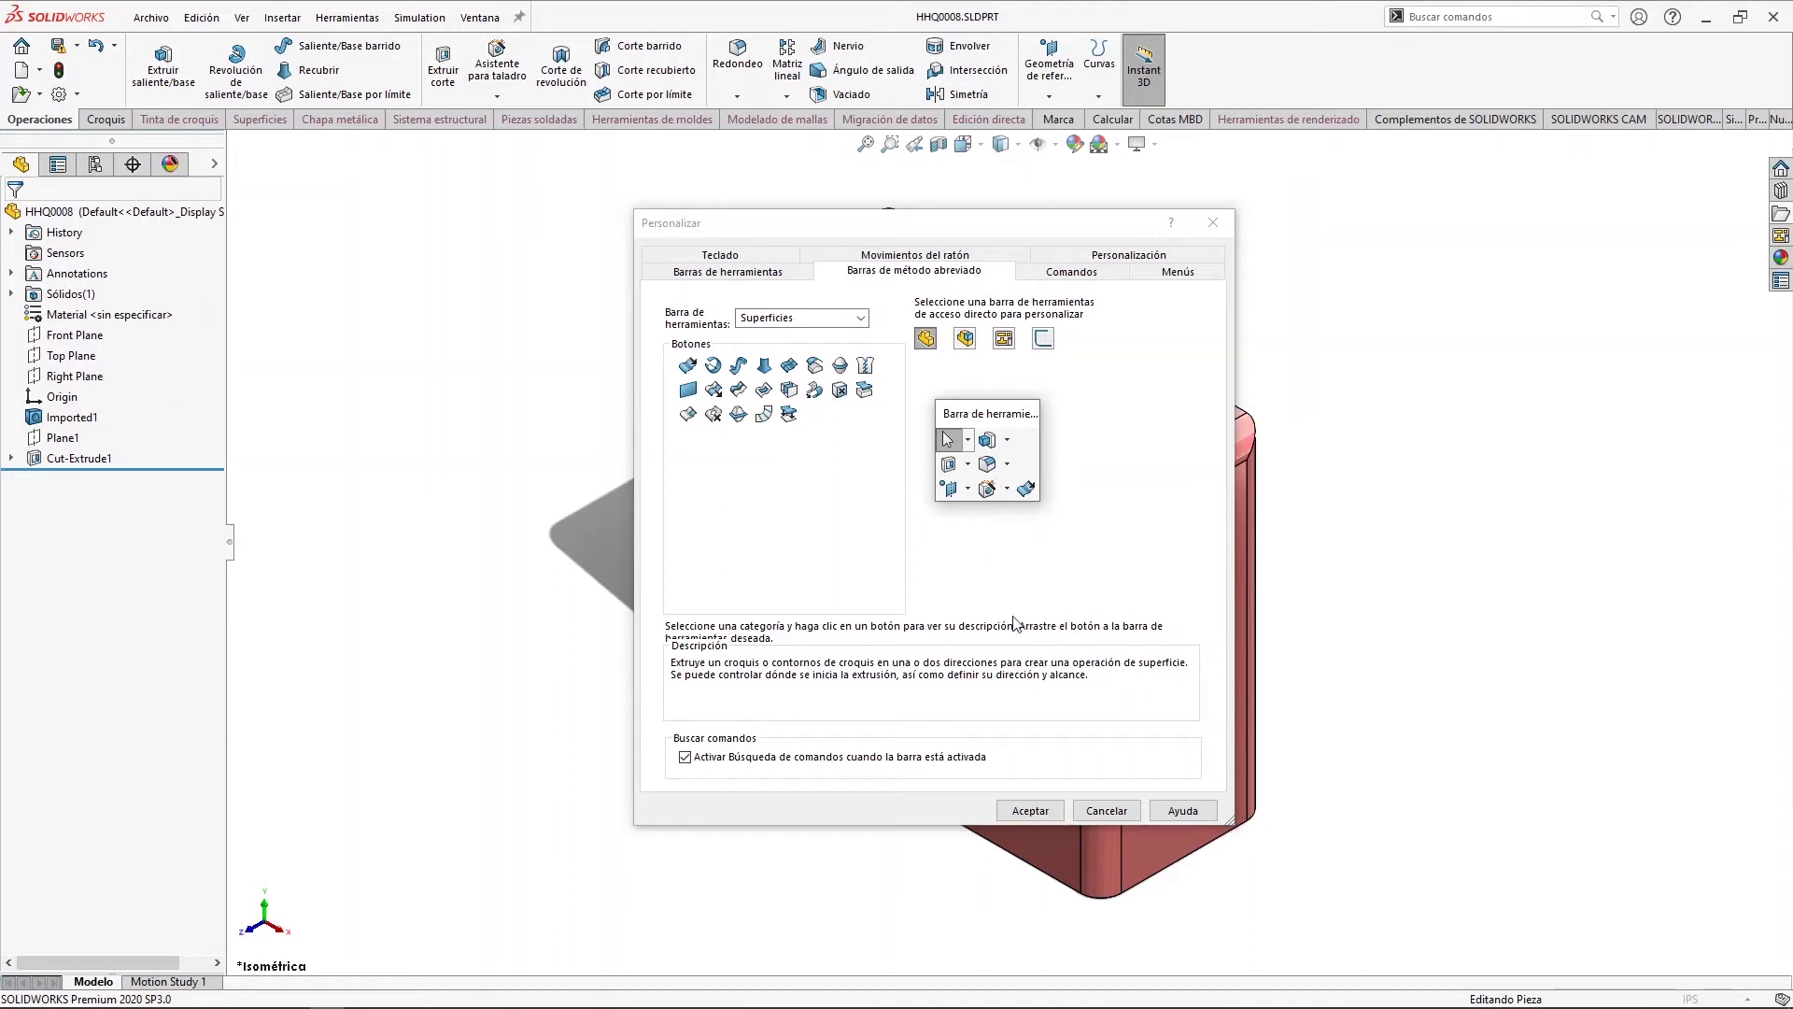
{"action": "left_click", "coordinate": [1032, 810]}
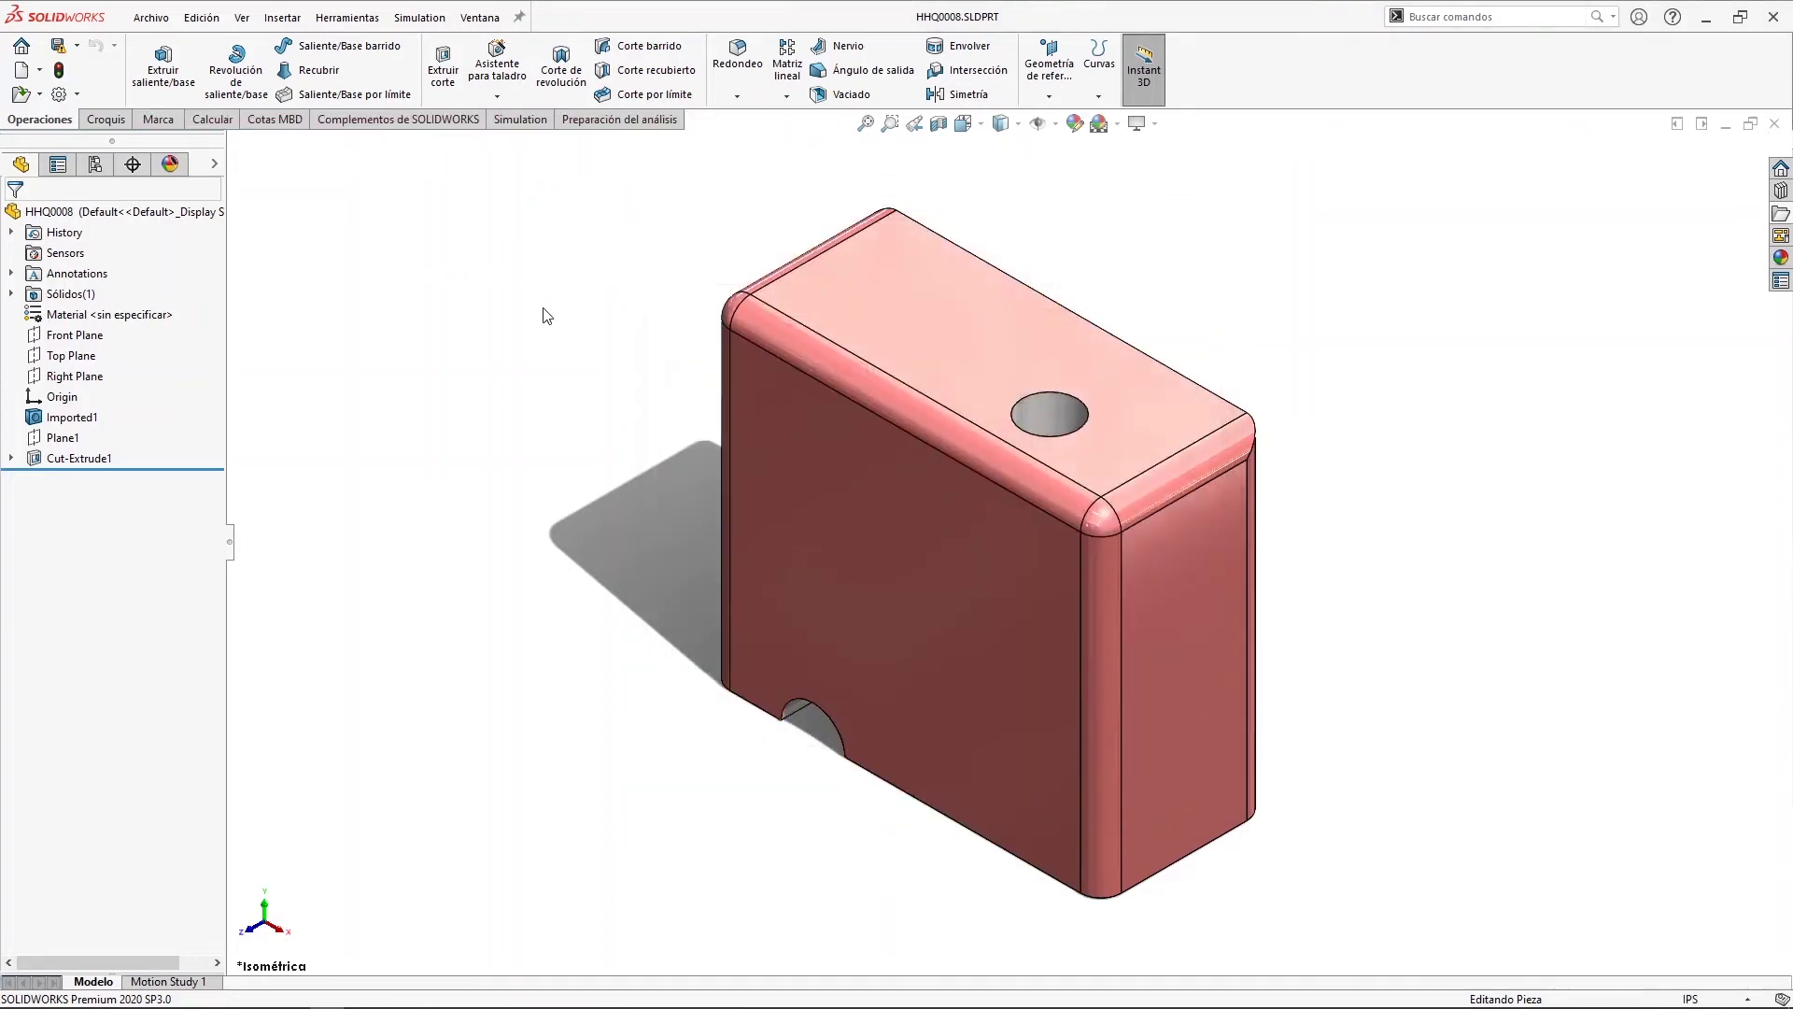
{"action": "key", "text": "s"}
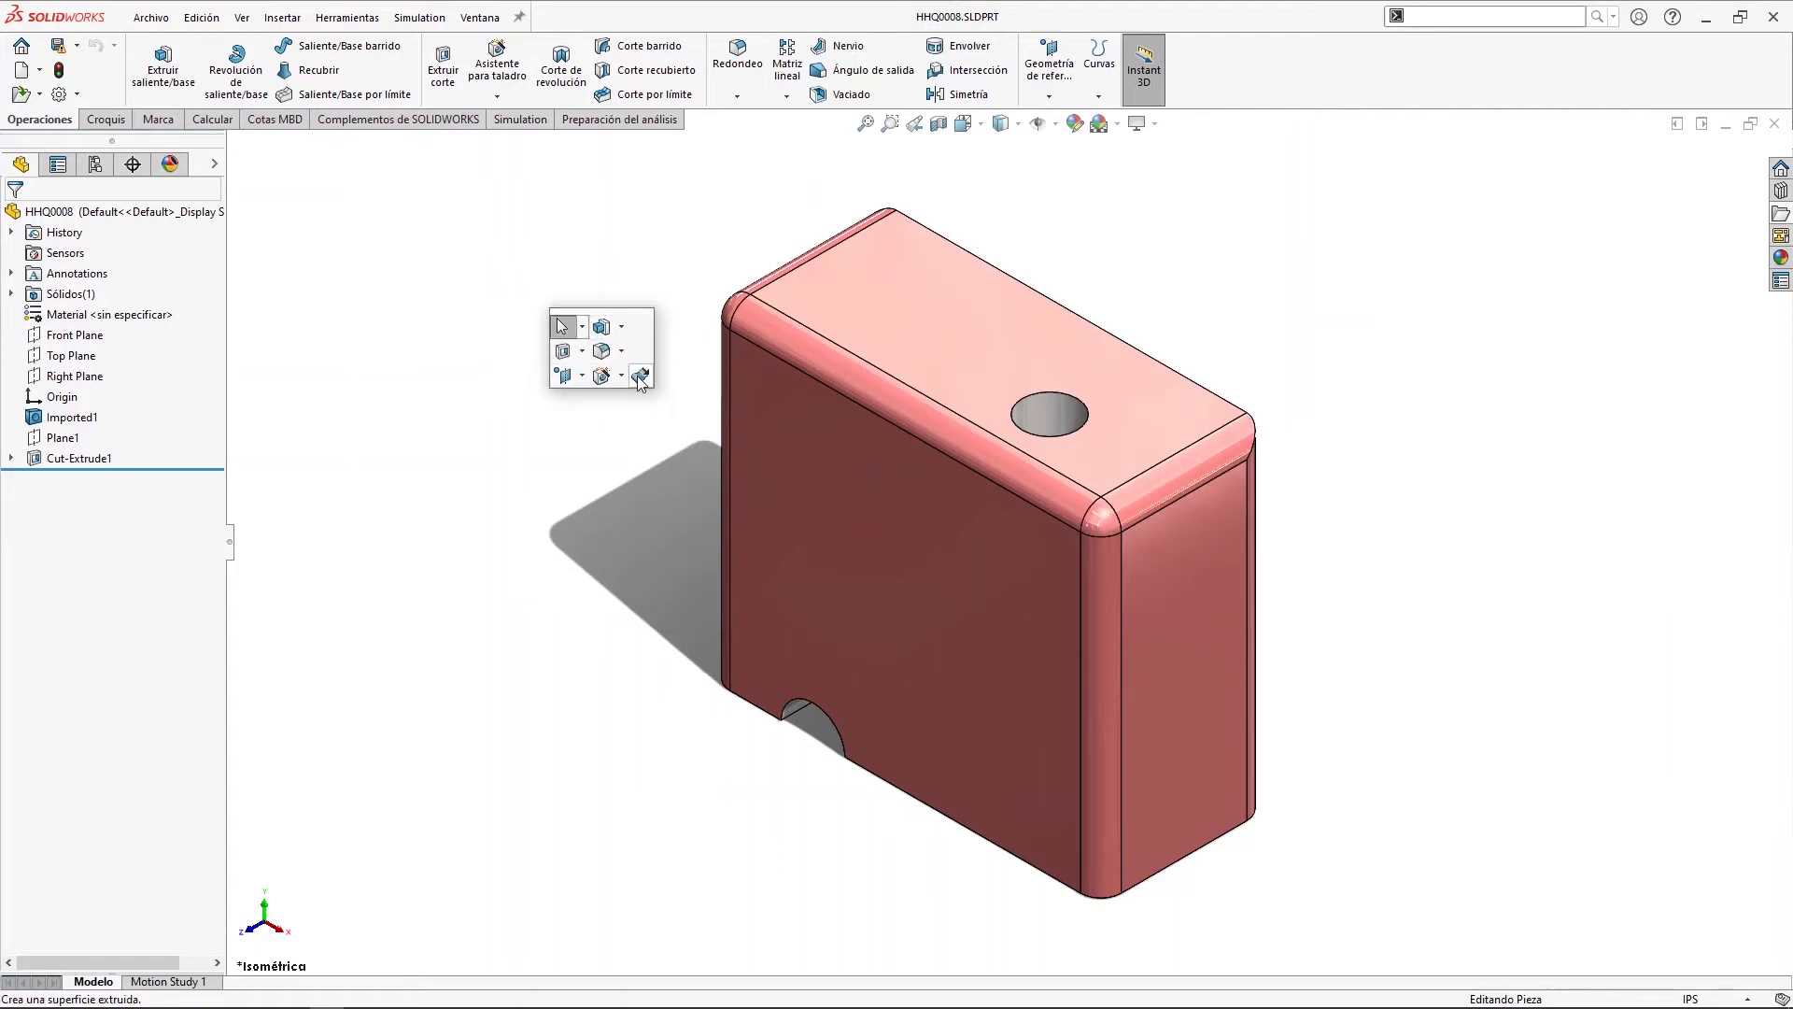
{"action": "left_click", "coordinate": [704, 263]}
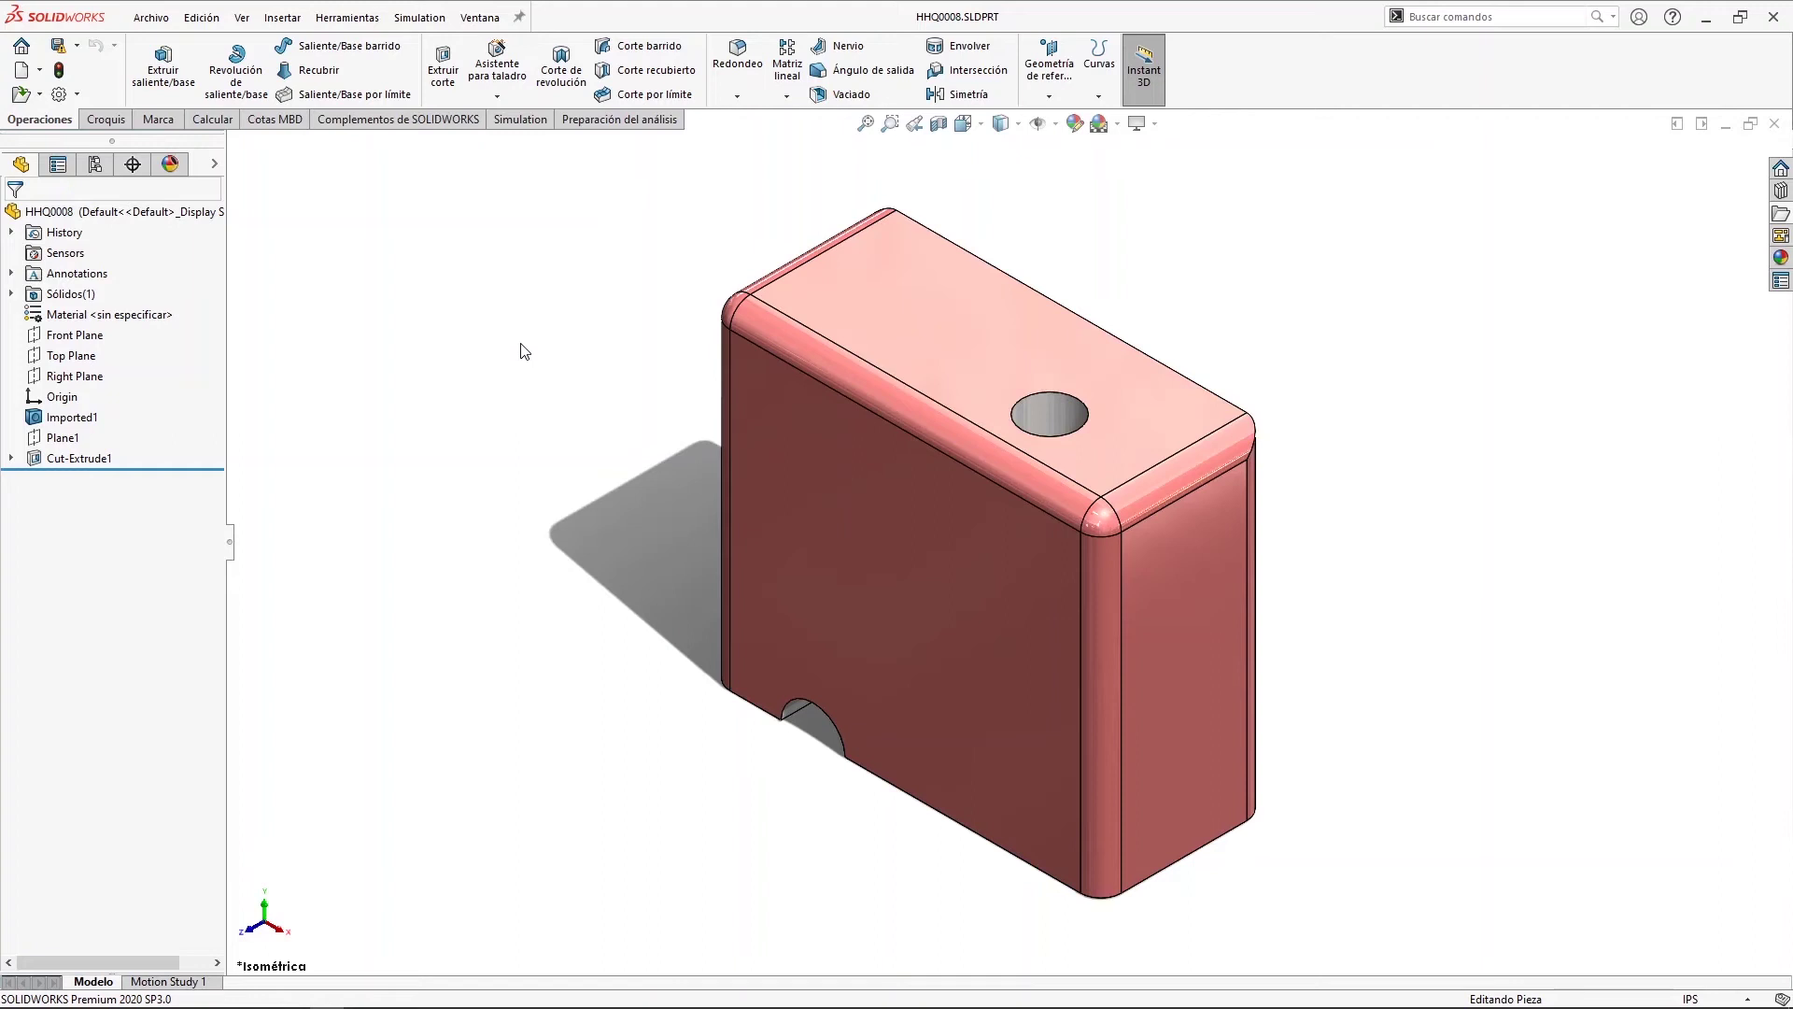
{"action": "mouse_move", "coordinate": [529, 329]}
{"action": "right_mouse_down"}
{"action": "mouse_move", "coordinate": [497, 329]}
{"action": "mouse_move", "coordinate": [508, 351]}
{"action": "mouse_move", "coordinate": [545, 335]}
{"action": "mouse_move", "coordinate": [497, 338]}
{"action": "mouse_move", "coordinate": [520, 352]}
{"action": "mouse_move", "coordinate": [537, 344]}
{"action": "mouse_move", "coordinate": [524, 325]}
{"action": "mouse_move", "coordinate": [489, 333]}
{"action": "mouse_move", "coordinate": [512, 368]}
{"action": "mouse_move", "coordinate": [538, 335]}
{"action": "mouse_move", "coordinate": [513, 319]}
{"action": "right_mouse_up"}
- In Personalizar's Movimientos del ratón tab, set the gesture count to 12 movimientos
{"action": "left_click", "coordinate": [359, 18]}
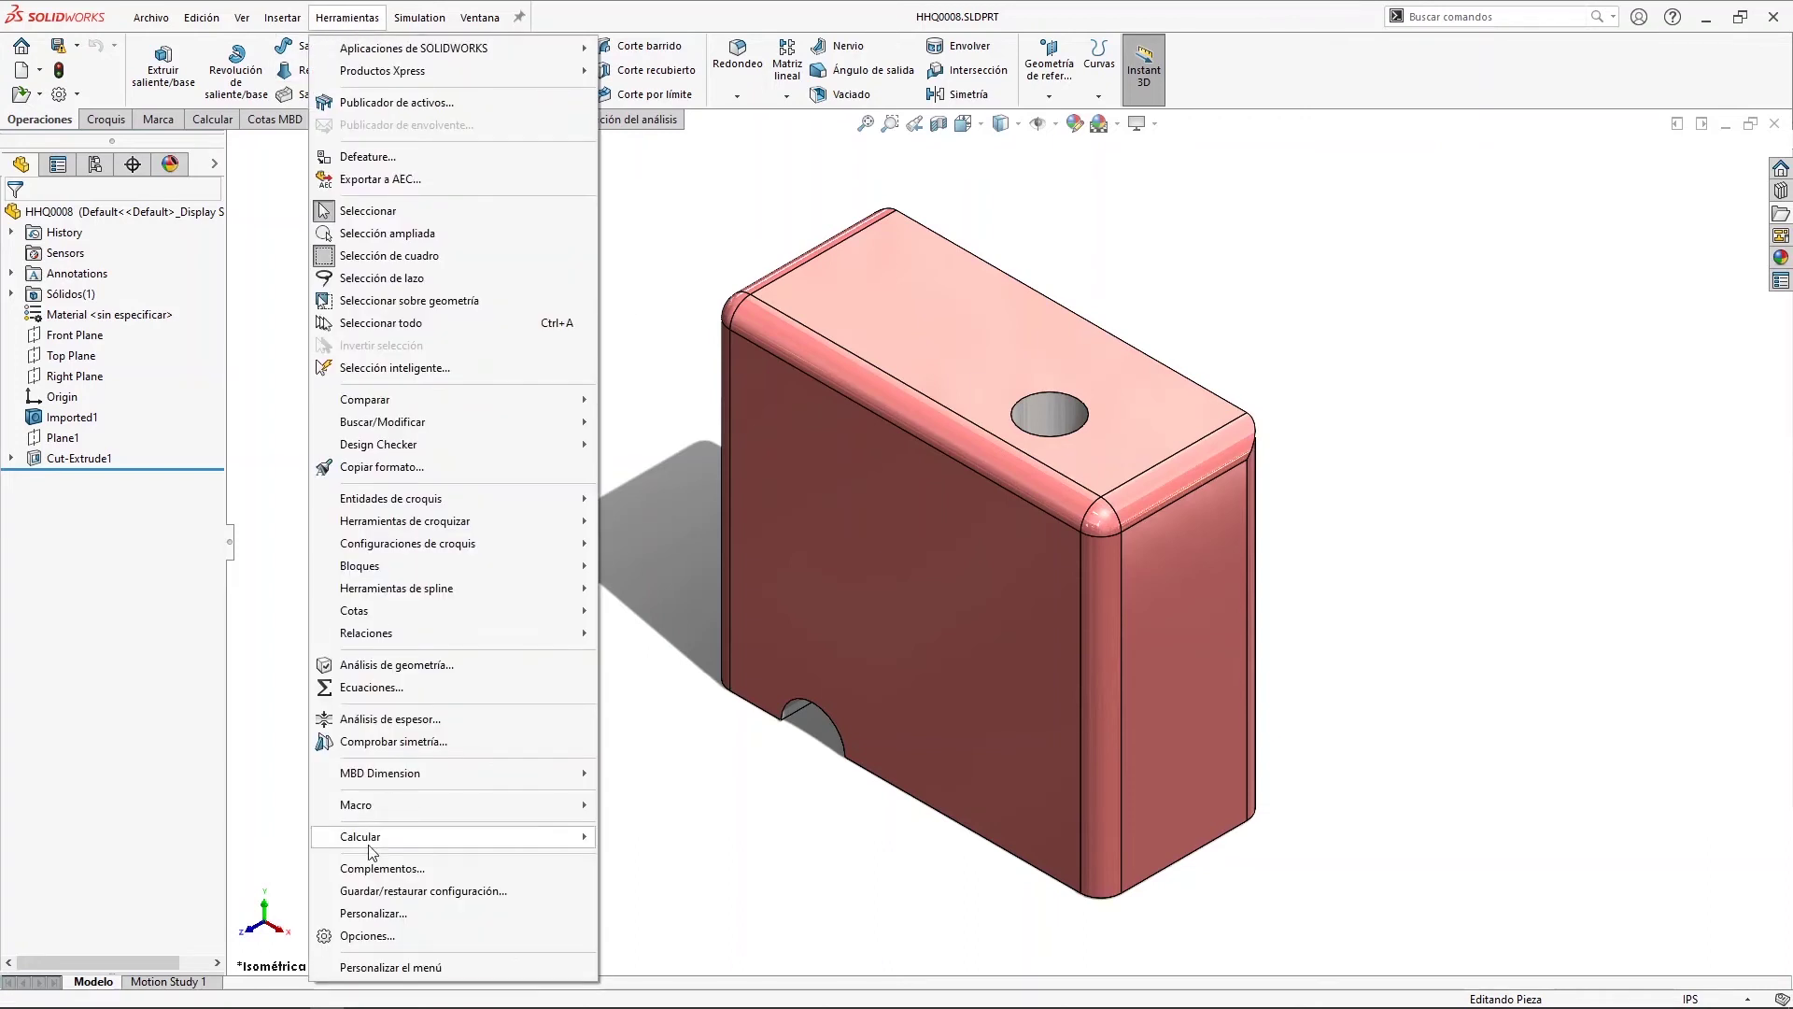
{"action": "left_click", "coordinate": [385, 914]}
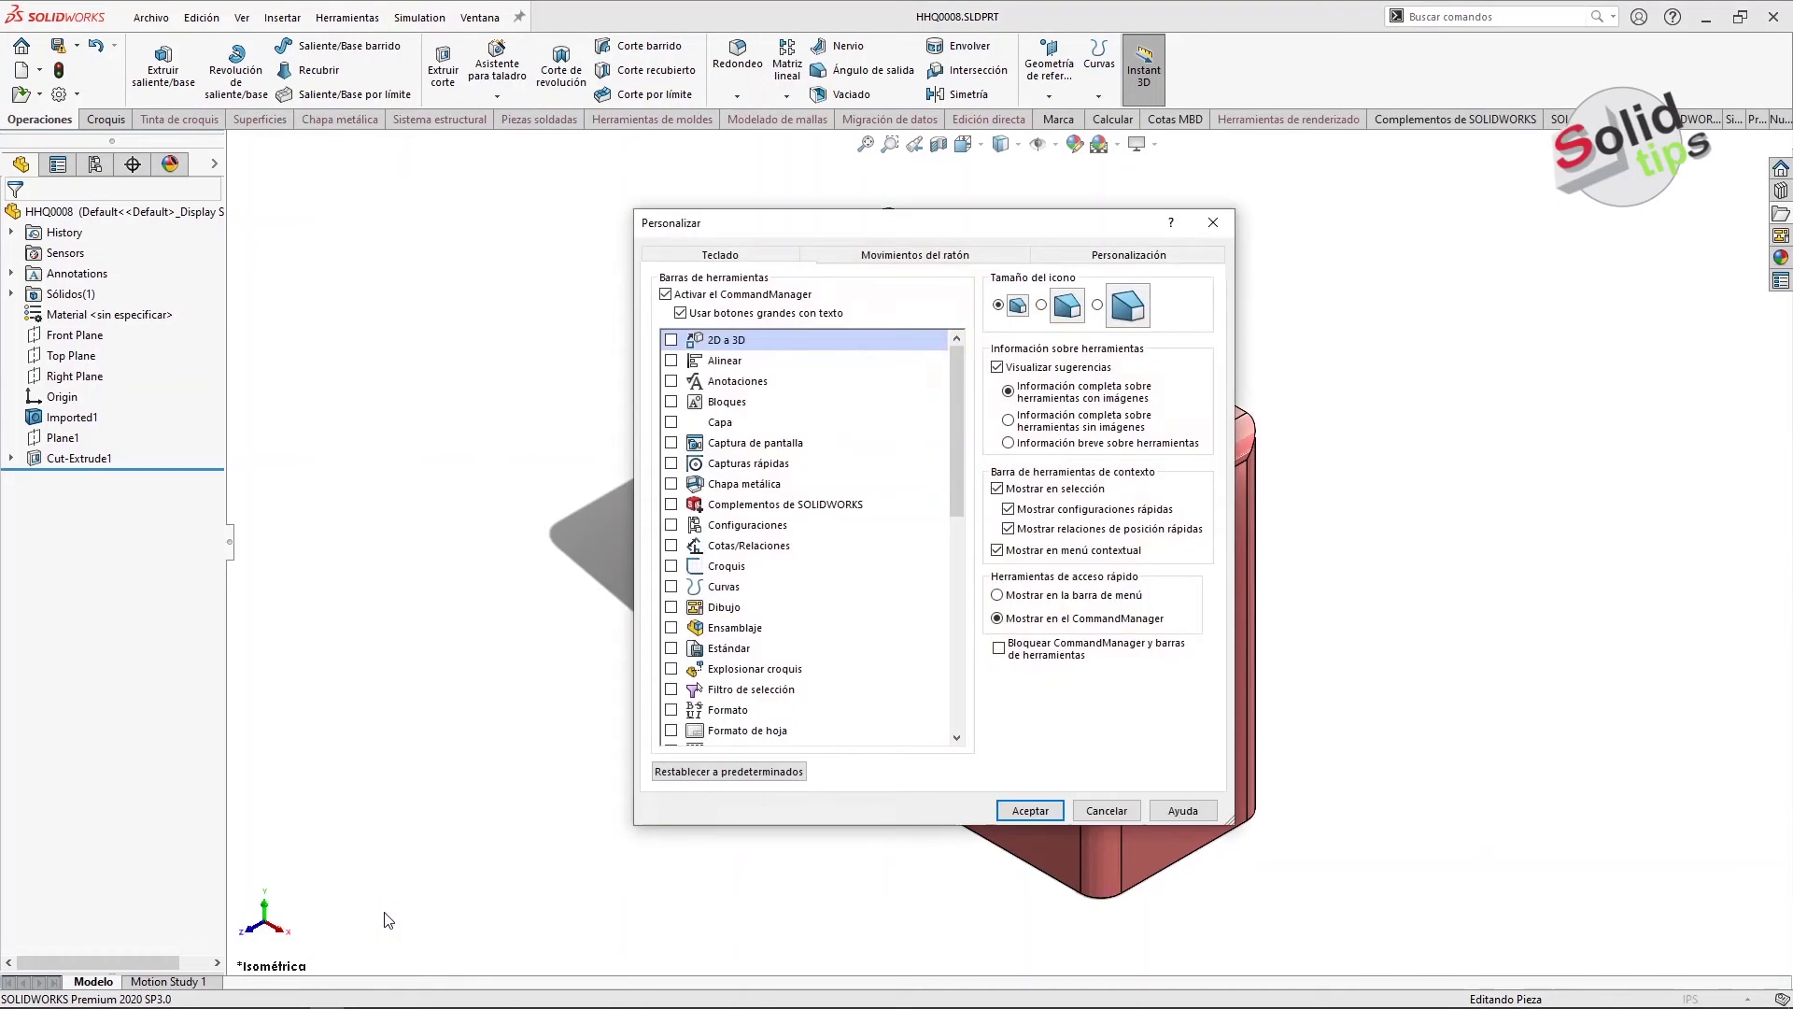
{"action": "left_click", "coordinate": [883, 262]}
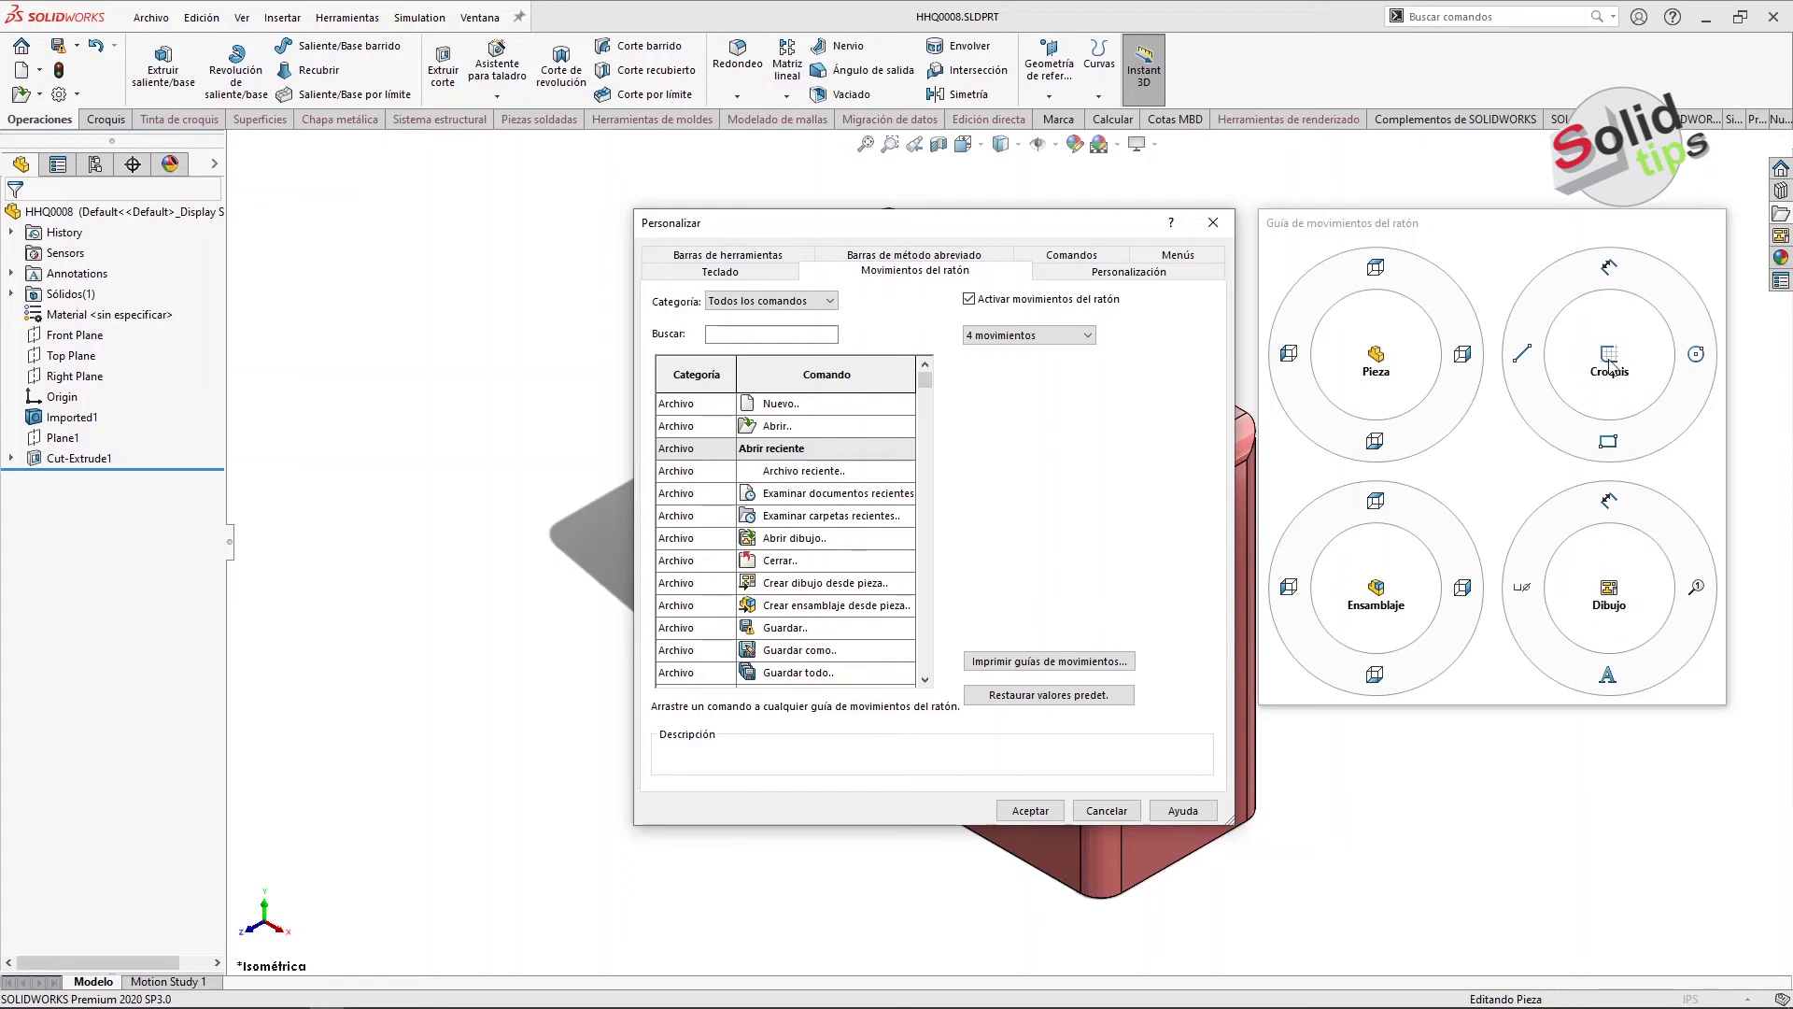
{"action": "left_click", "coordinate": [1066, 338]}
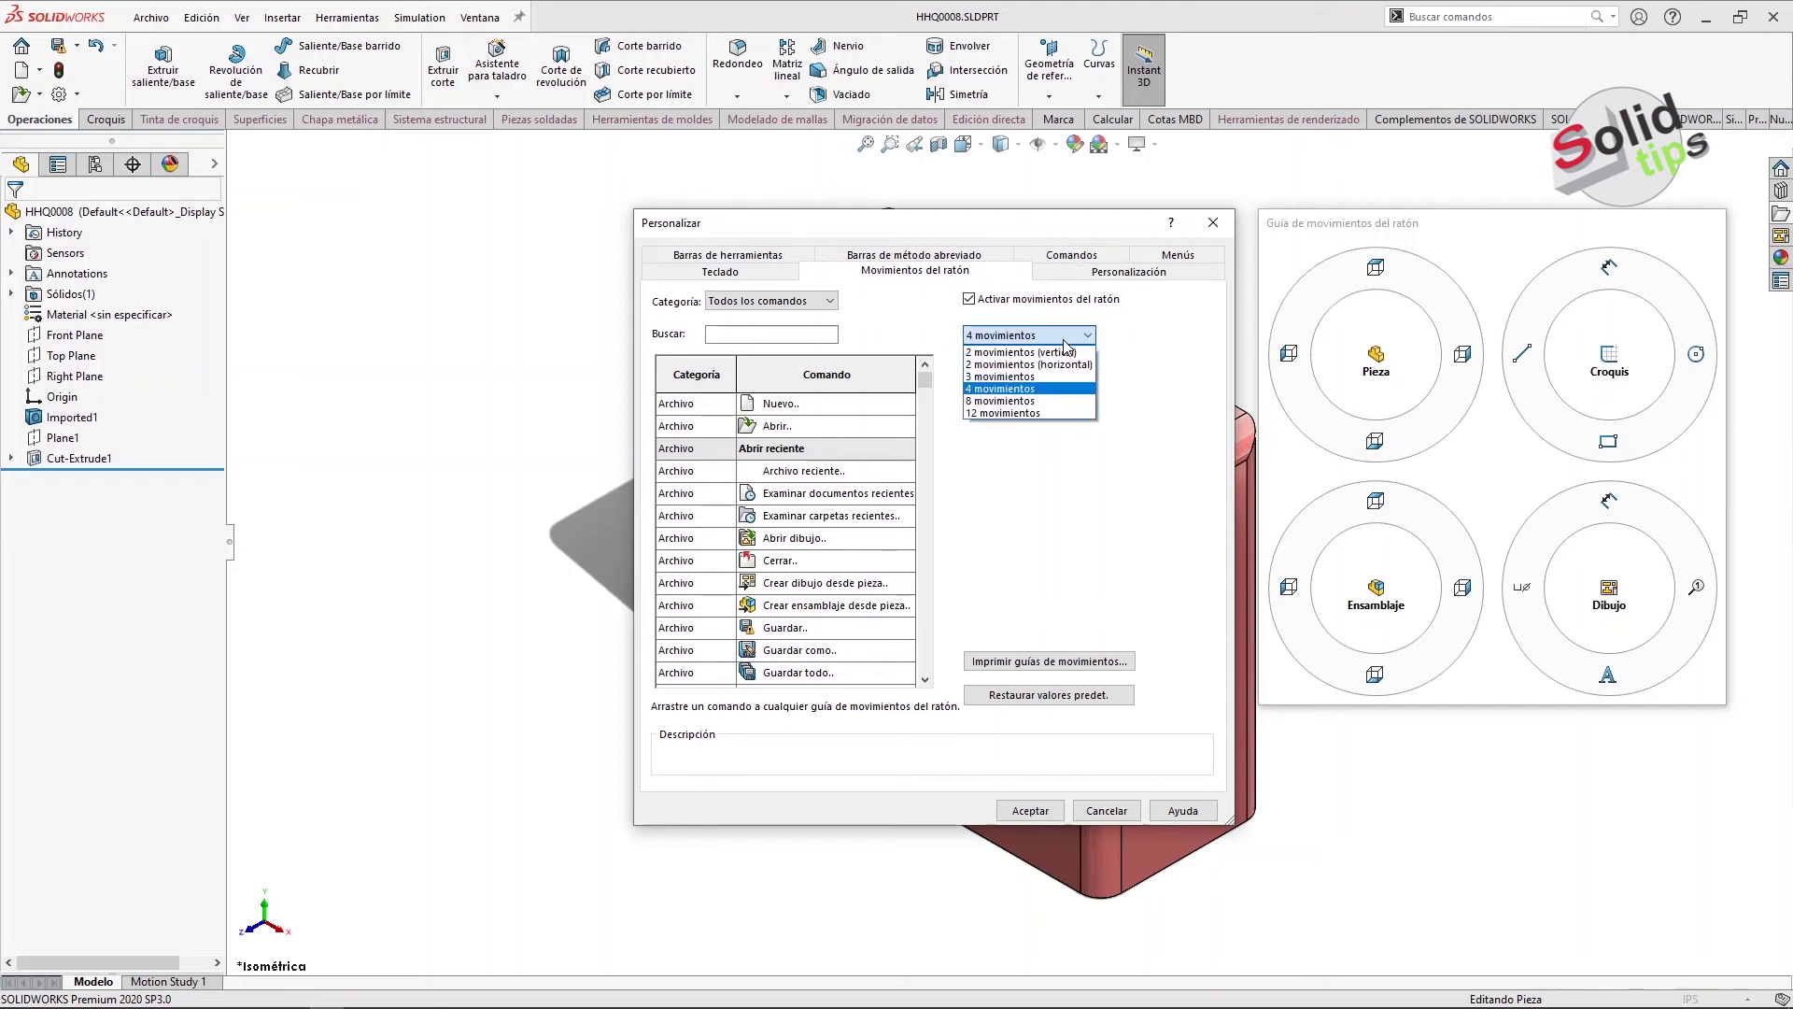
{"action": "left_click", "coordinate": [1051, 400]}
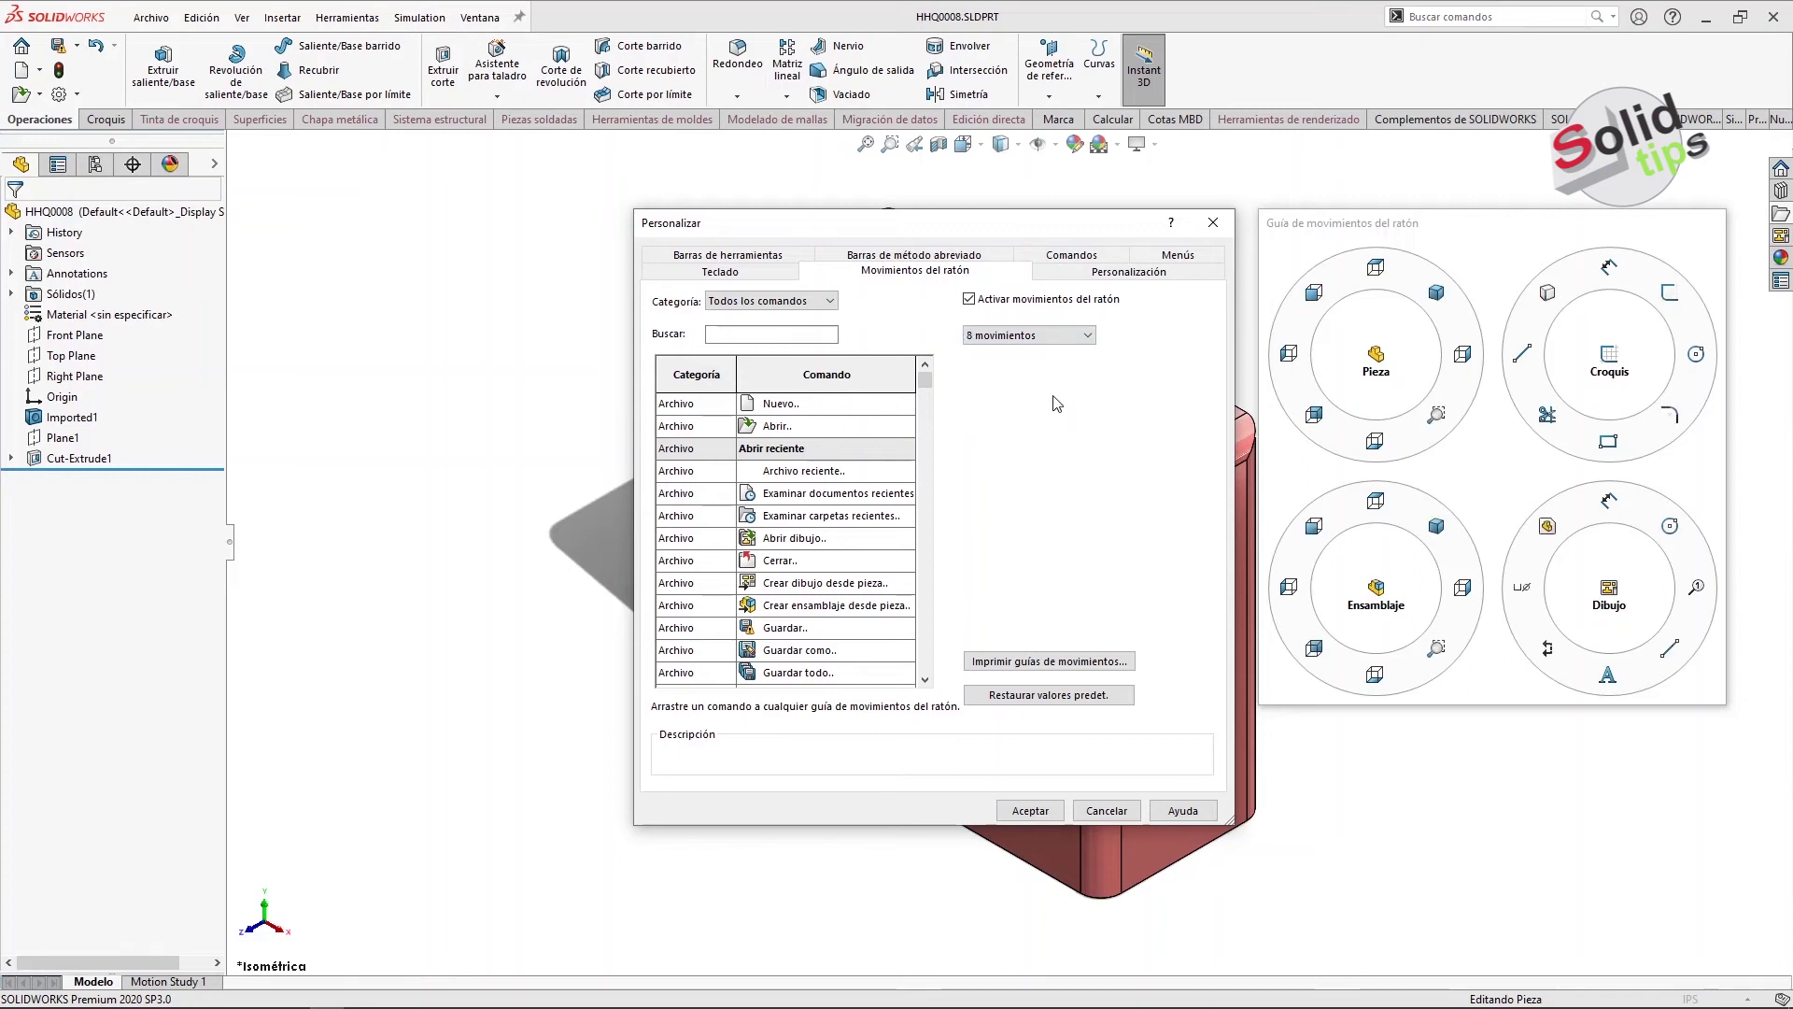
{"action": "left_click", "coordinate": [1063, 336]}
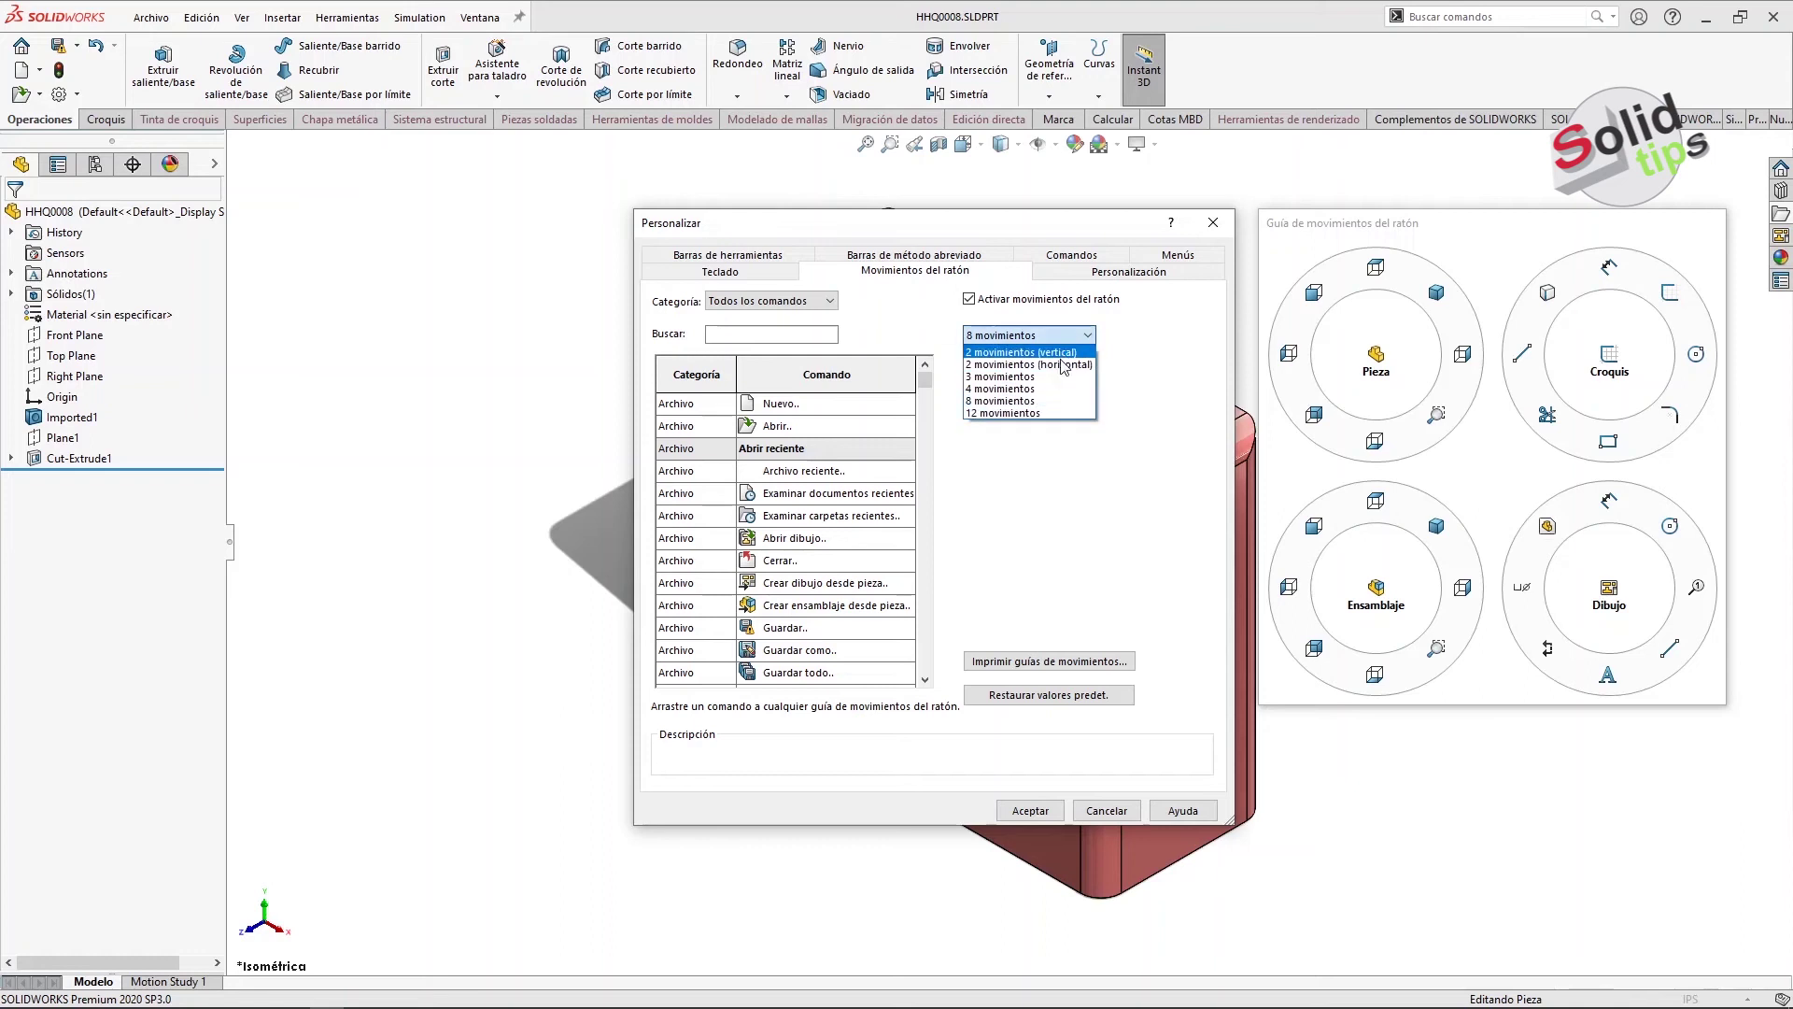
{"action": "left_click", "coordinate": [1052, 414]}
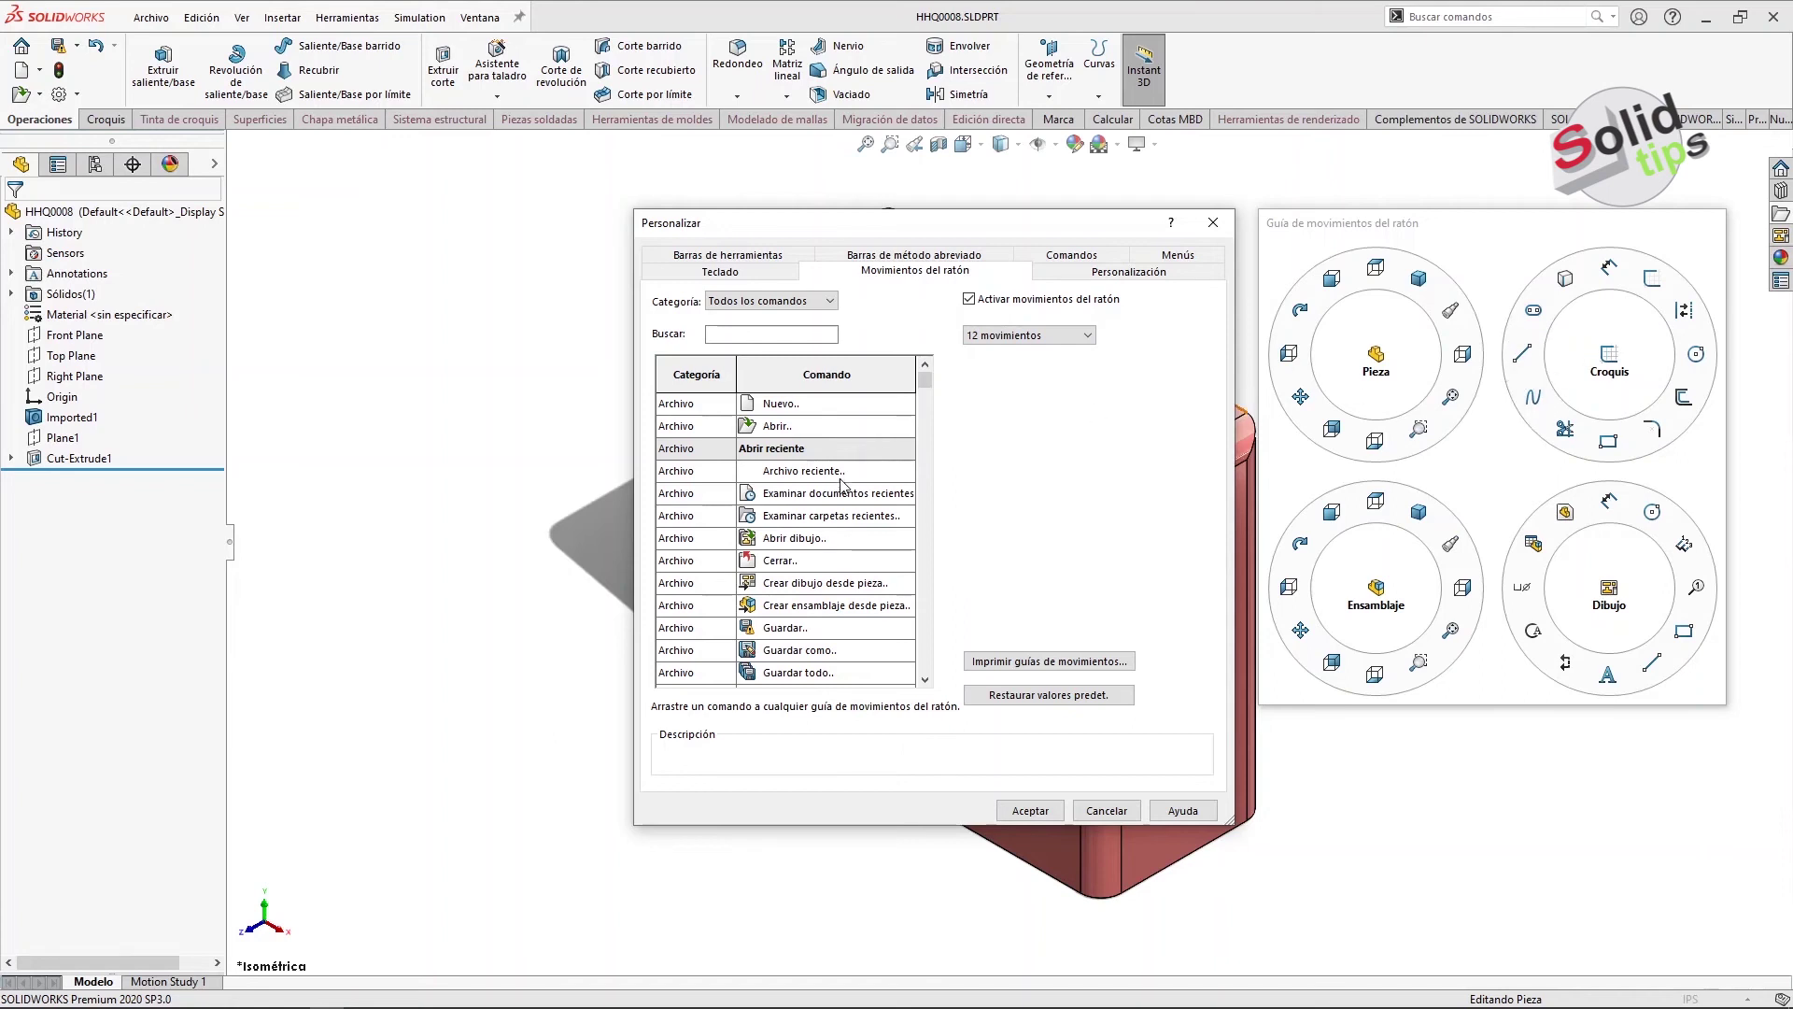
{"action": "left_click_drag", "start_coordinate": [928, 383], "coordinate": [929, 435]}
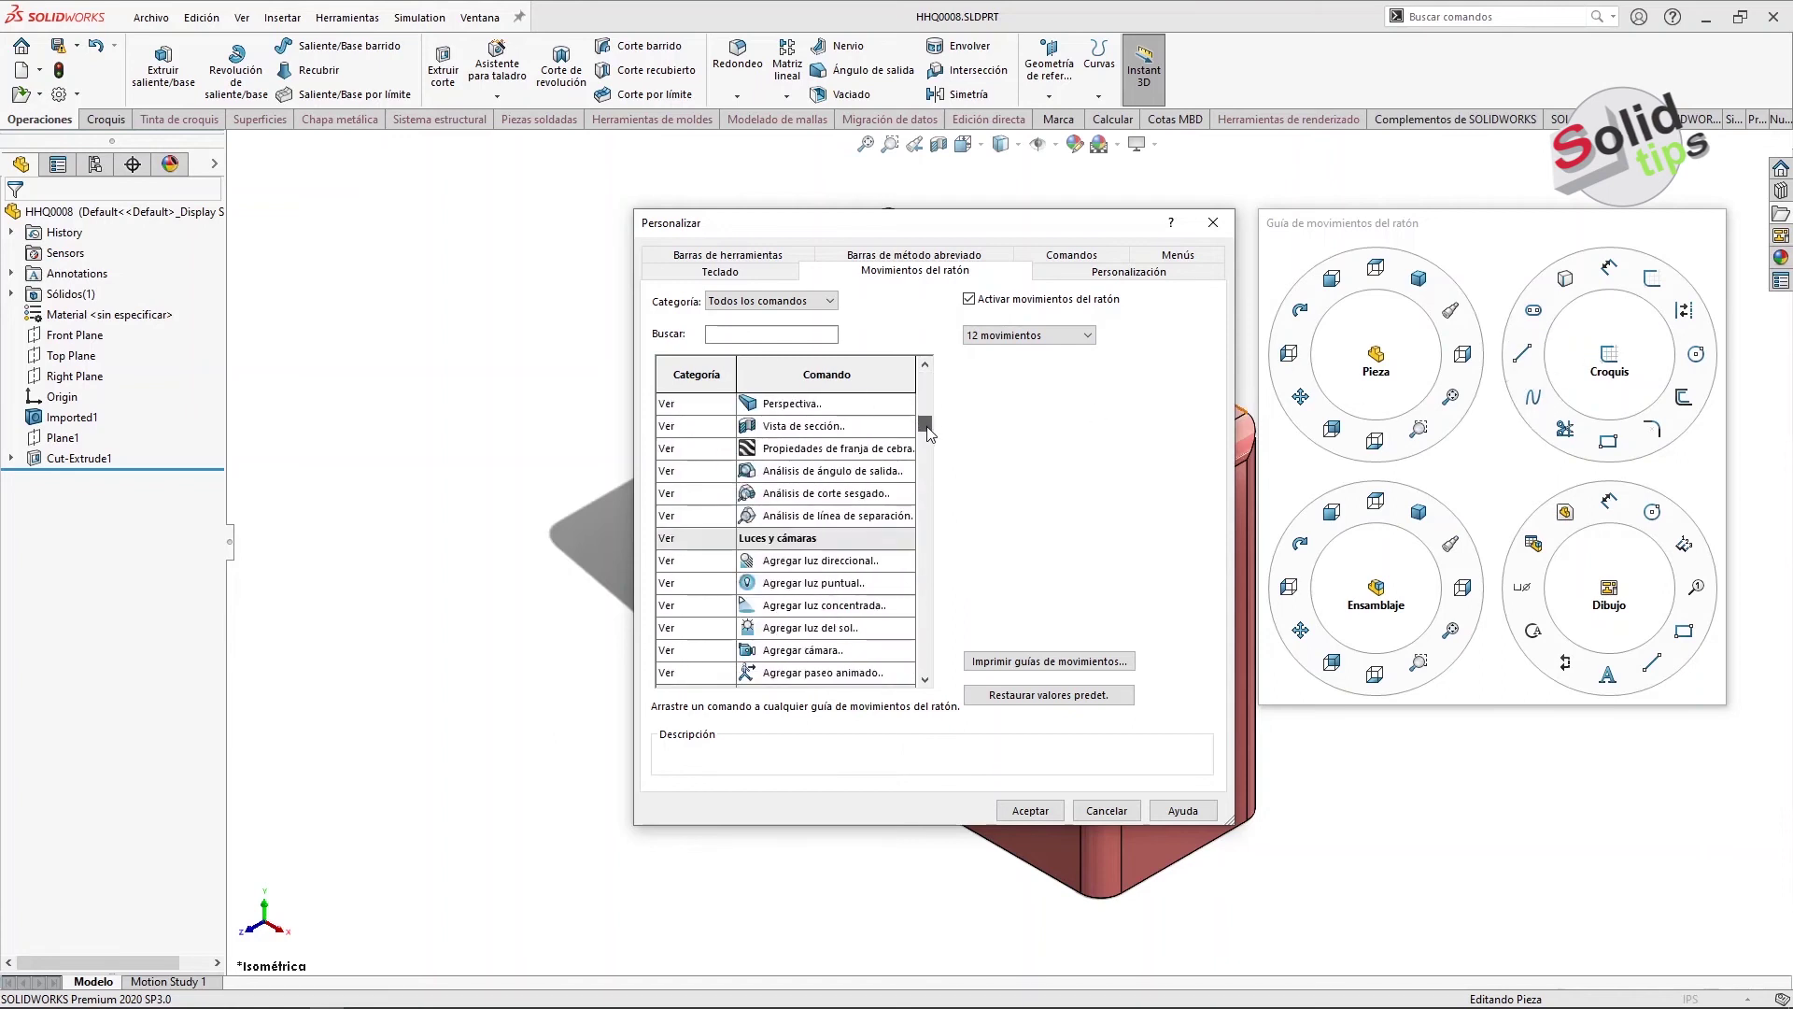
- Apply the gesture settings, then start a sketch on the box's front face
{"action": "left_click", "coordinate": [1104, 811]}
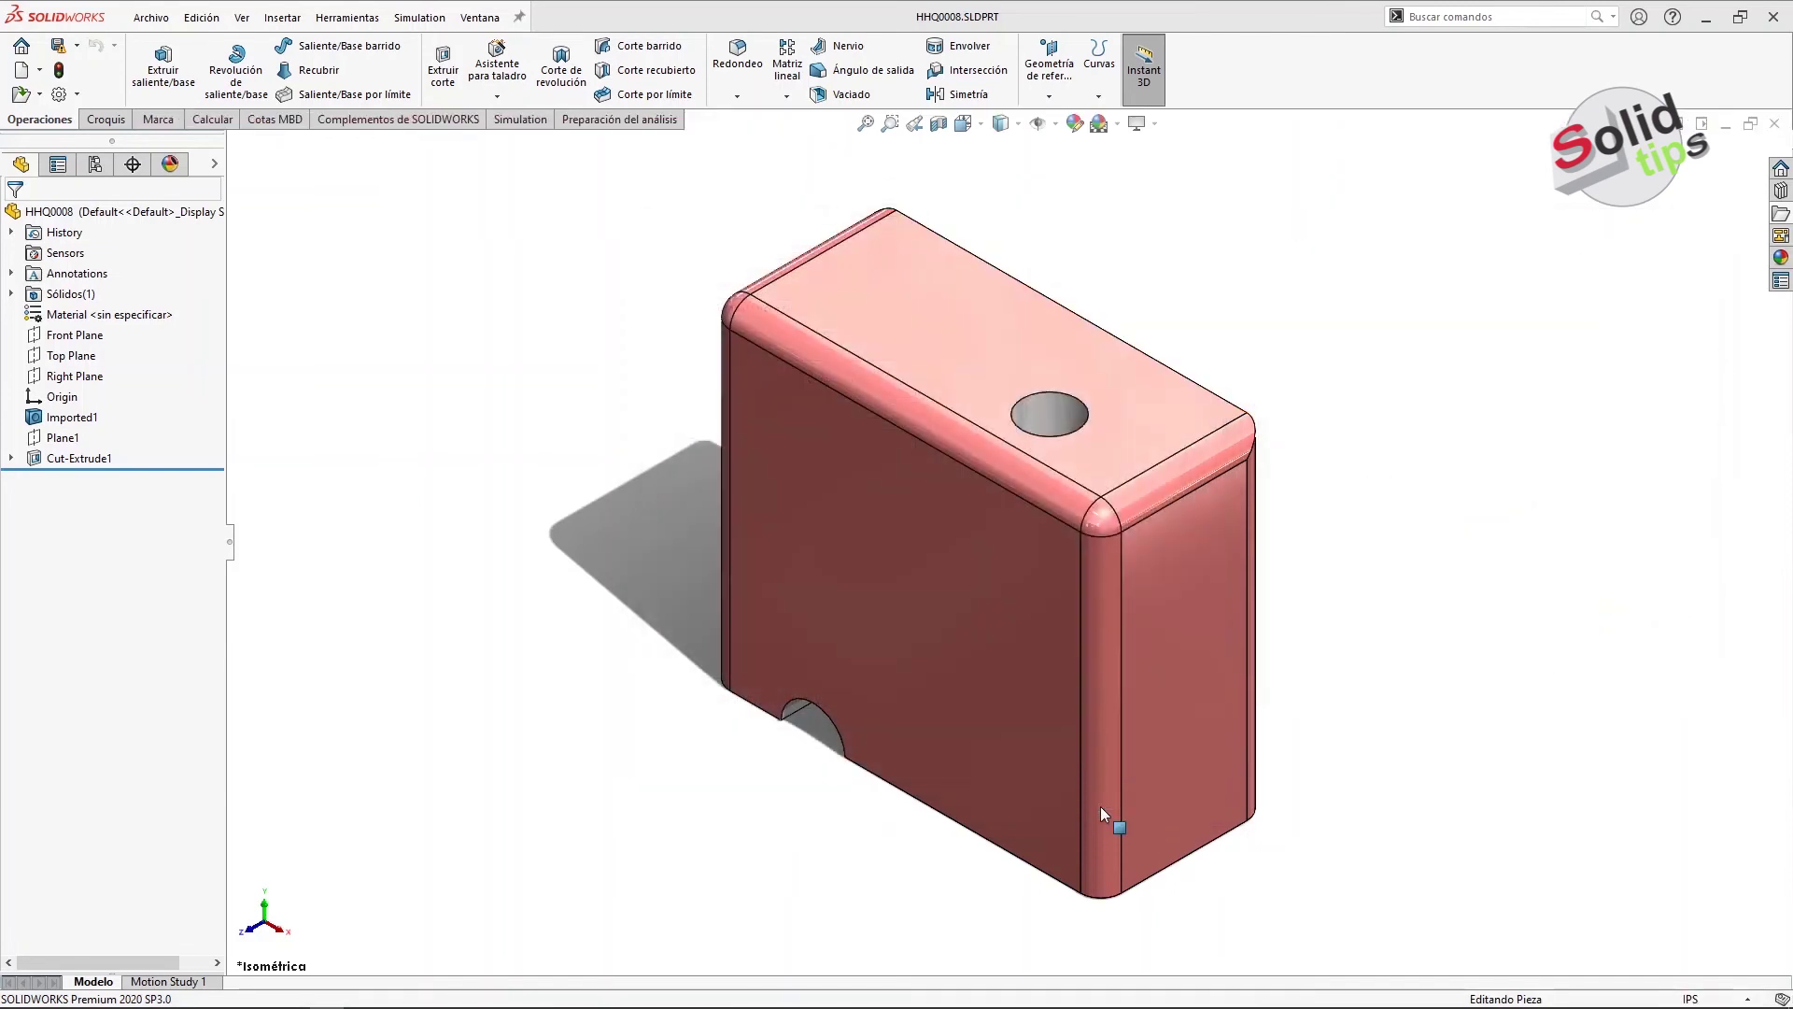
{"action": "left_click", "coordinate": [837, 490]}
{"action": "left_click", "coordinate": [917, 439]}
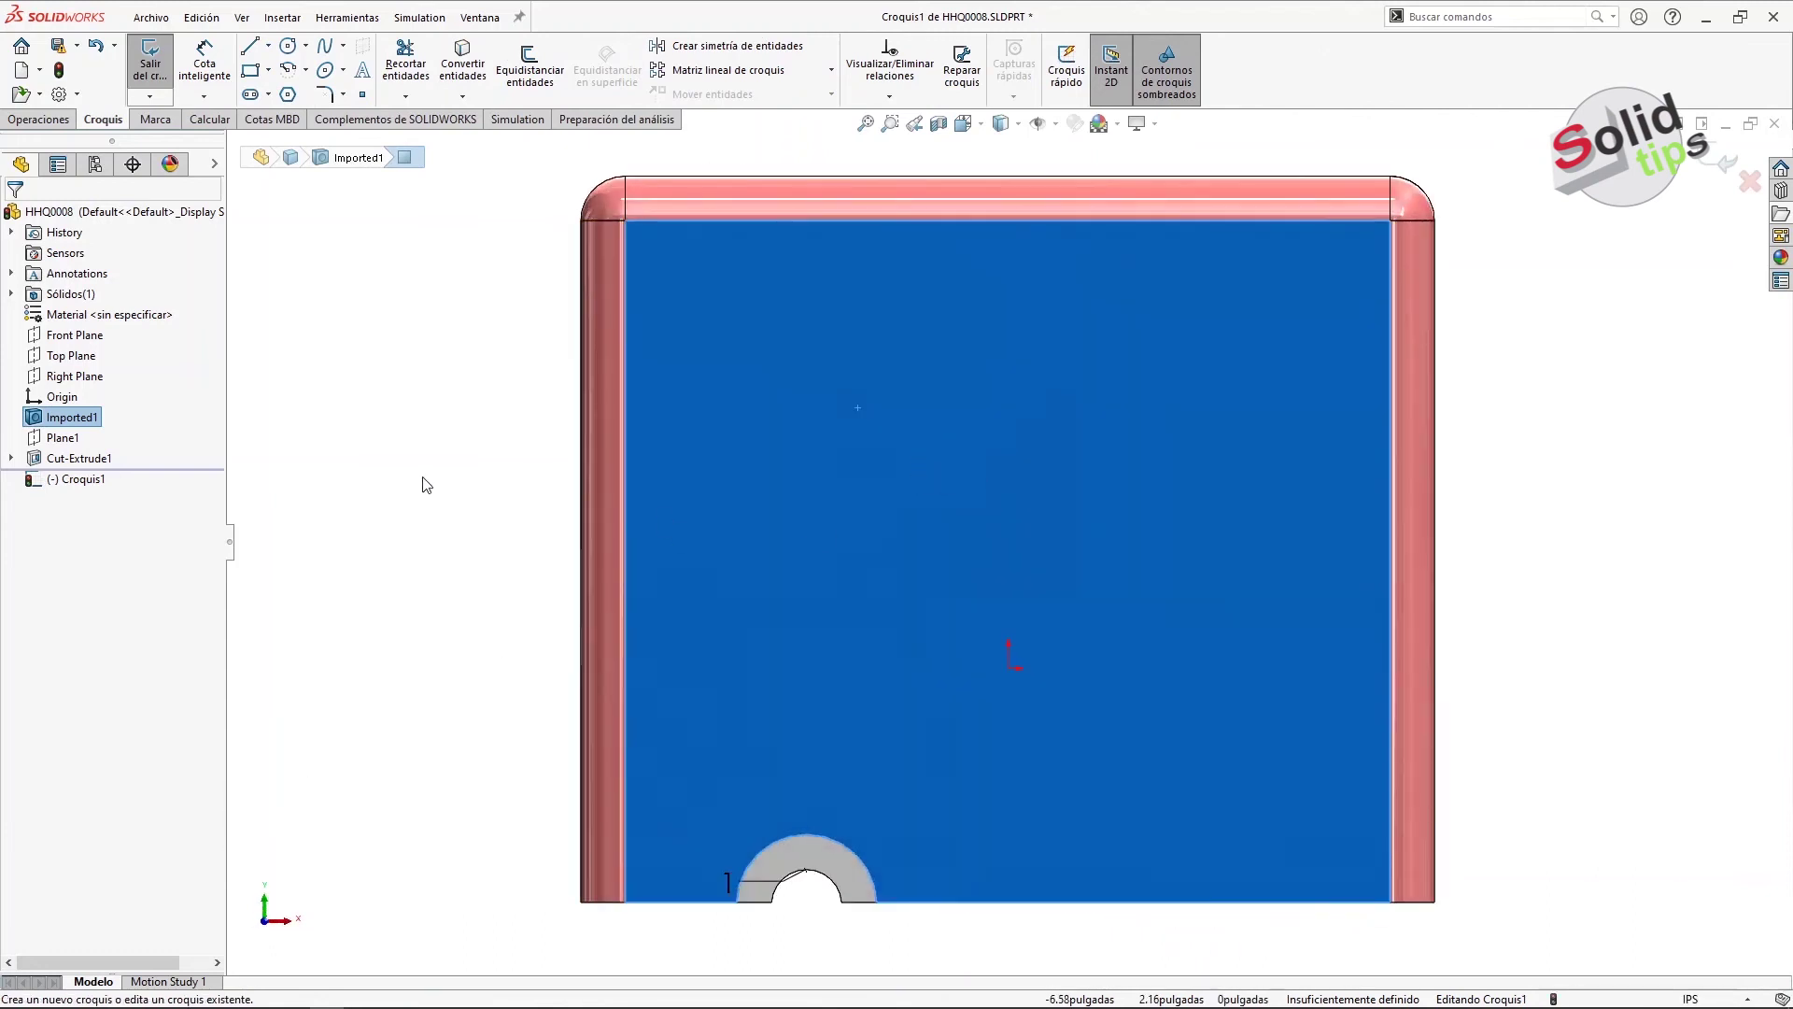
{"action": "left_click", "coordinate": [426, 484]}
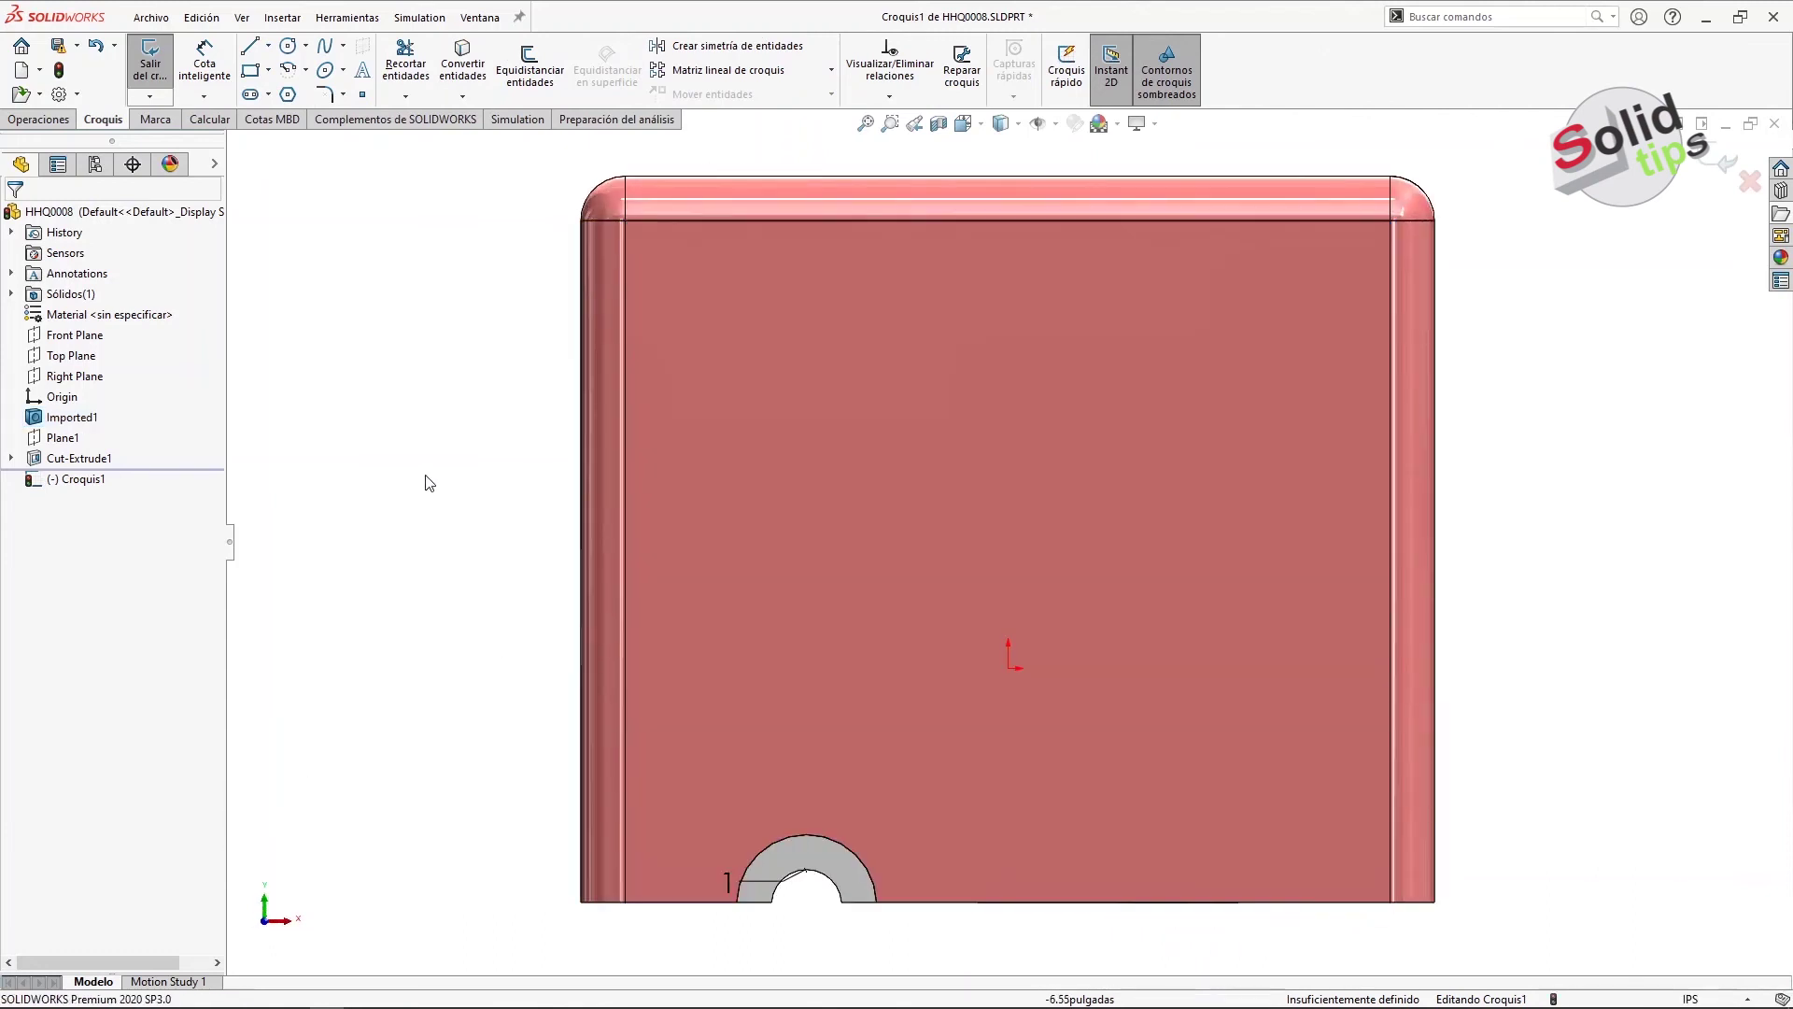
{"action": "right_click", "coordinate": [369, 448]}
{"action": "right_click_drag", "start_coordinate": [399, 492], "coordinate": [424, 496]}
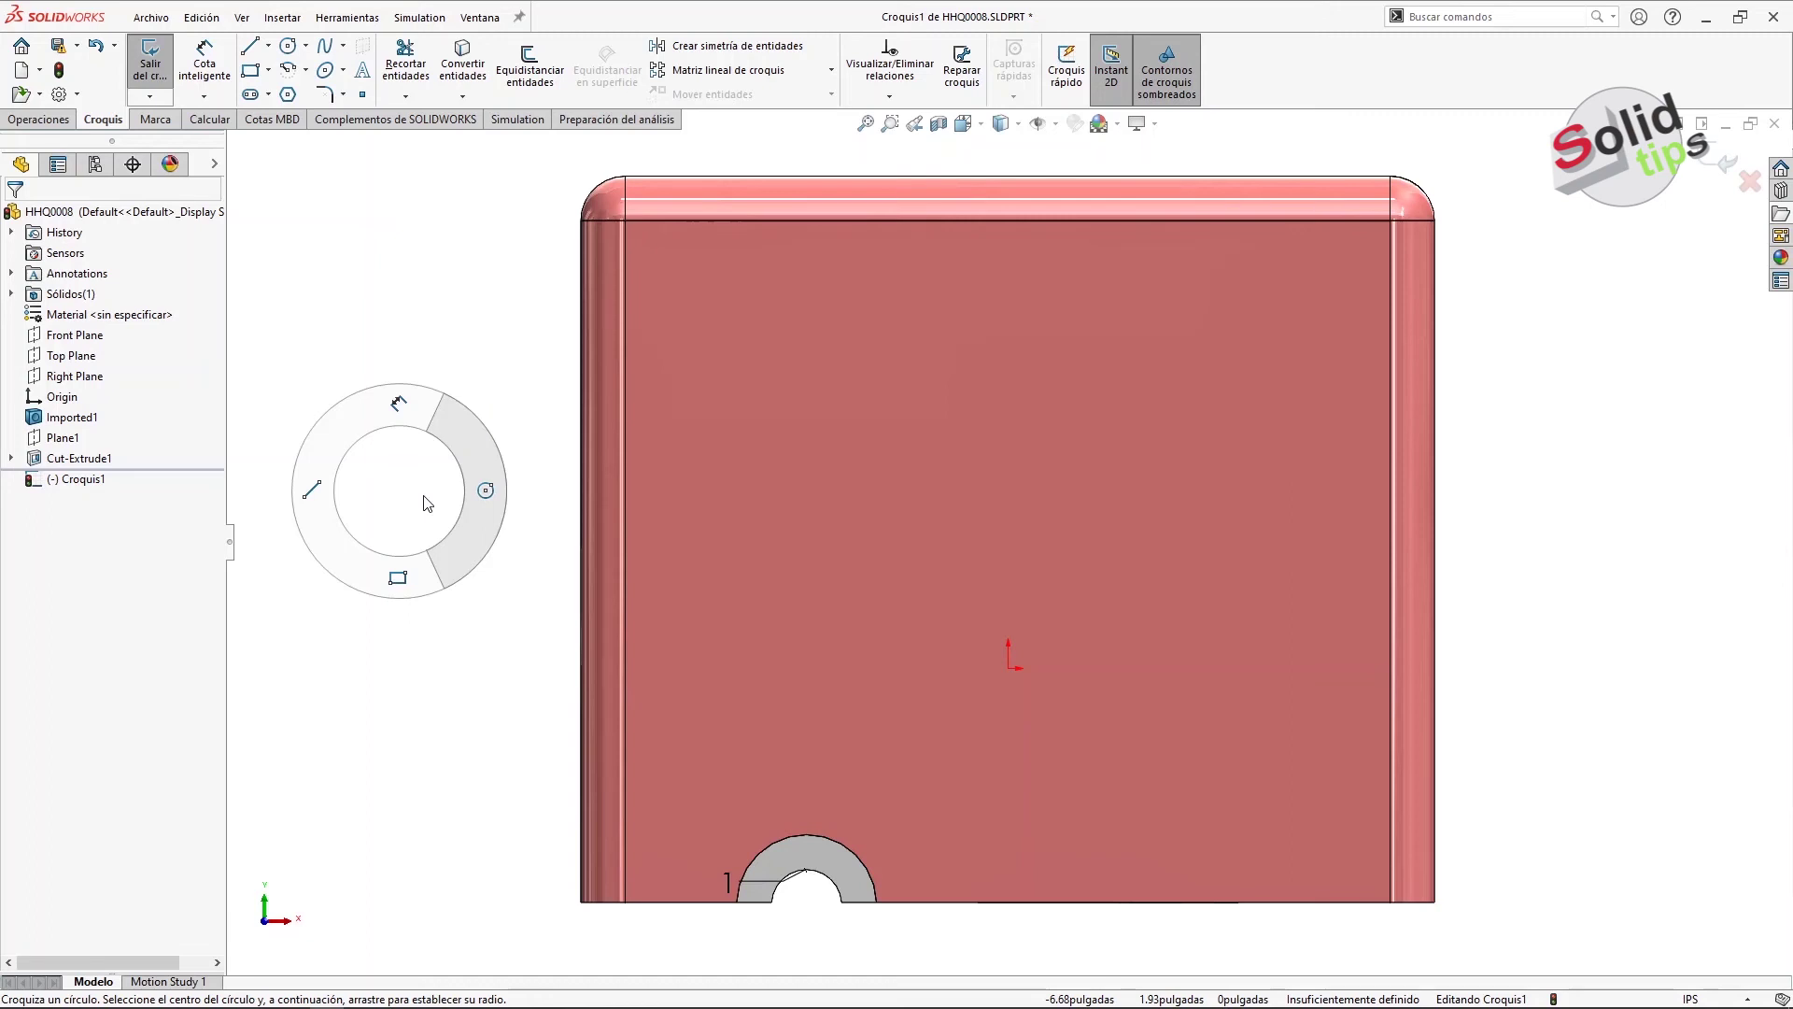
- Draw a small circle centred on the sketch origin using the Circle gesture
{"action": "right_click_drag", "start_coordinate": [427, 503], "coordinate": [493, 500]}
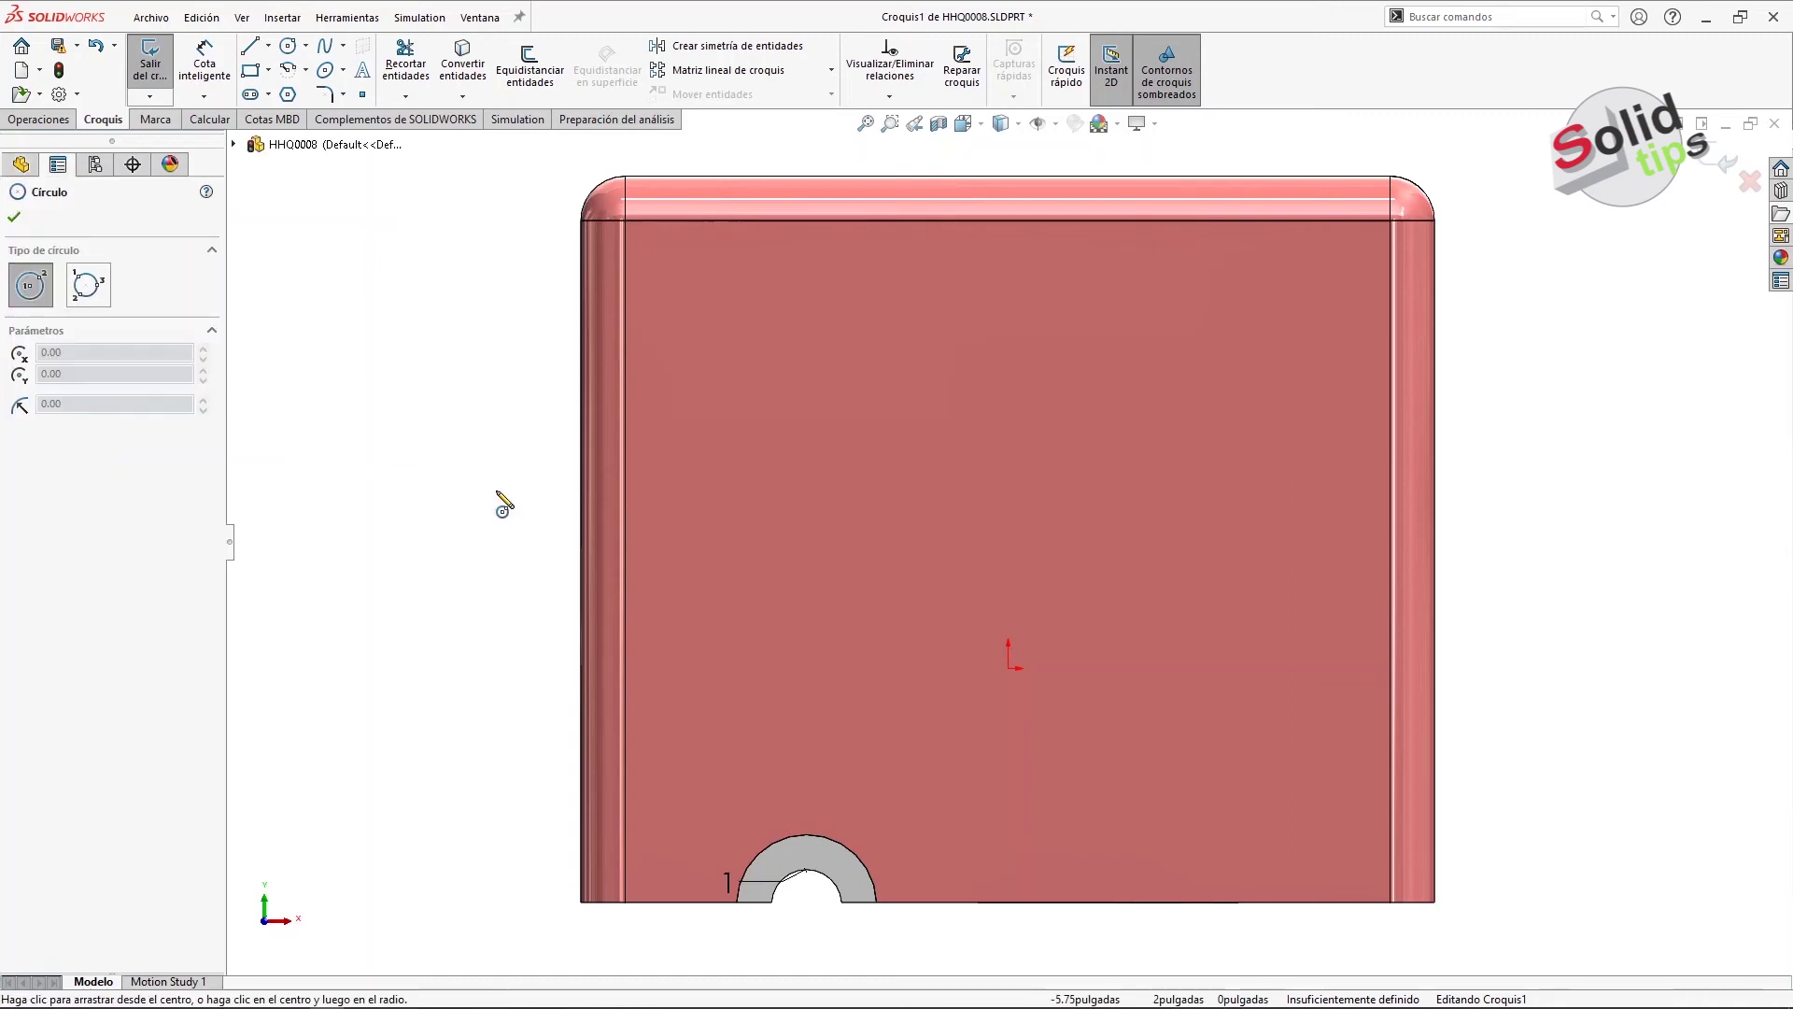
{"action": "left_click", "coordinate": [1009, 669]}
{"action": "left_click", "coordinate": [1024, 685]}
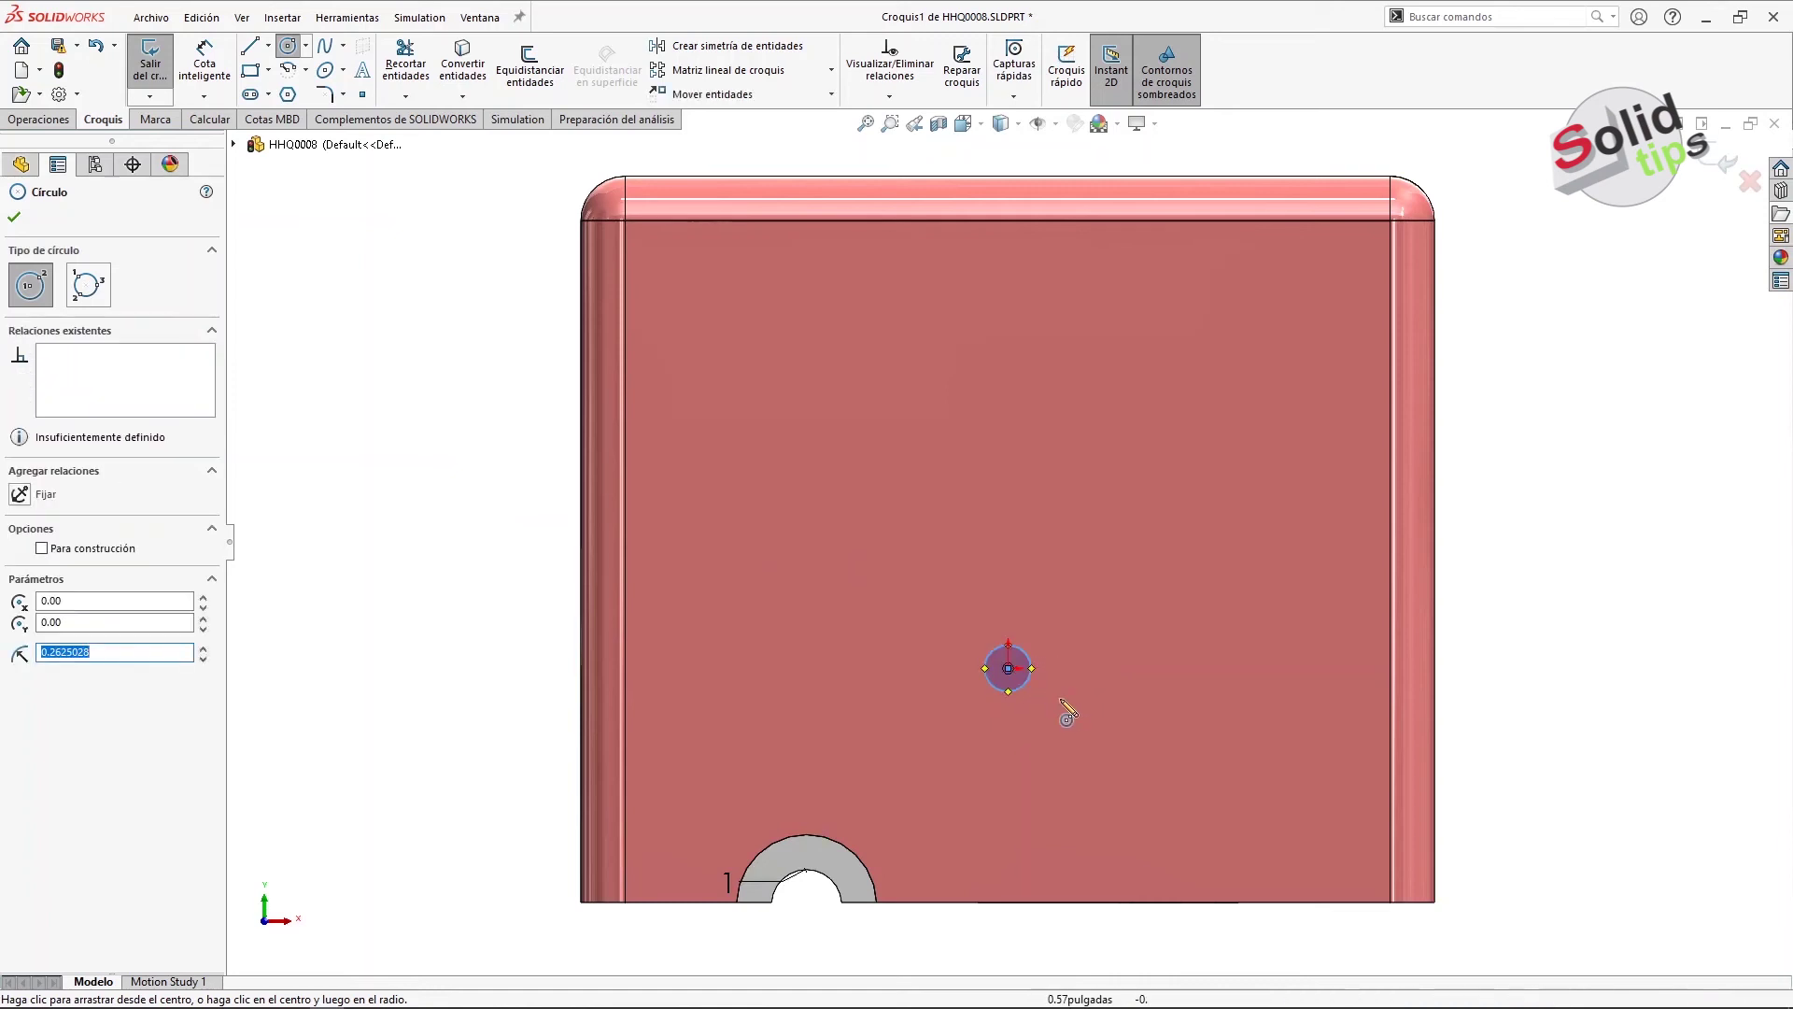
{"action": "right_click_drag", "start_coordinate": [1063, 700], "coordinate": [1059, 626]}
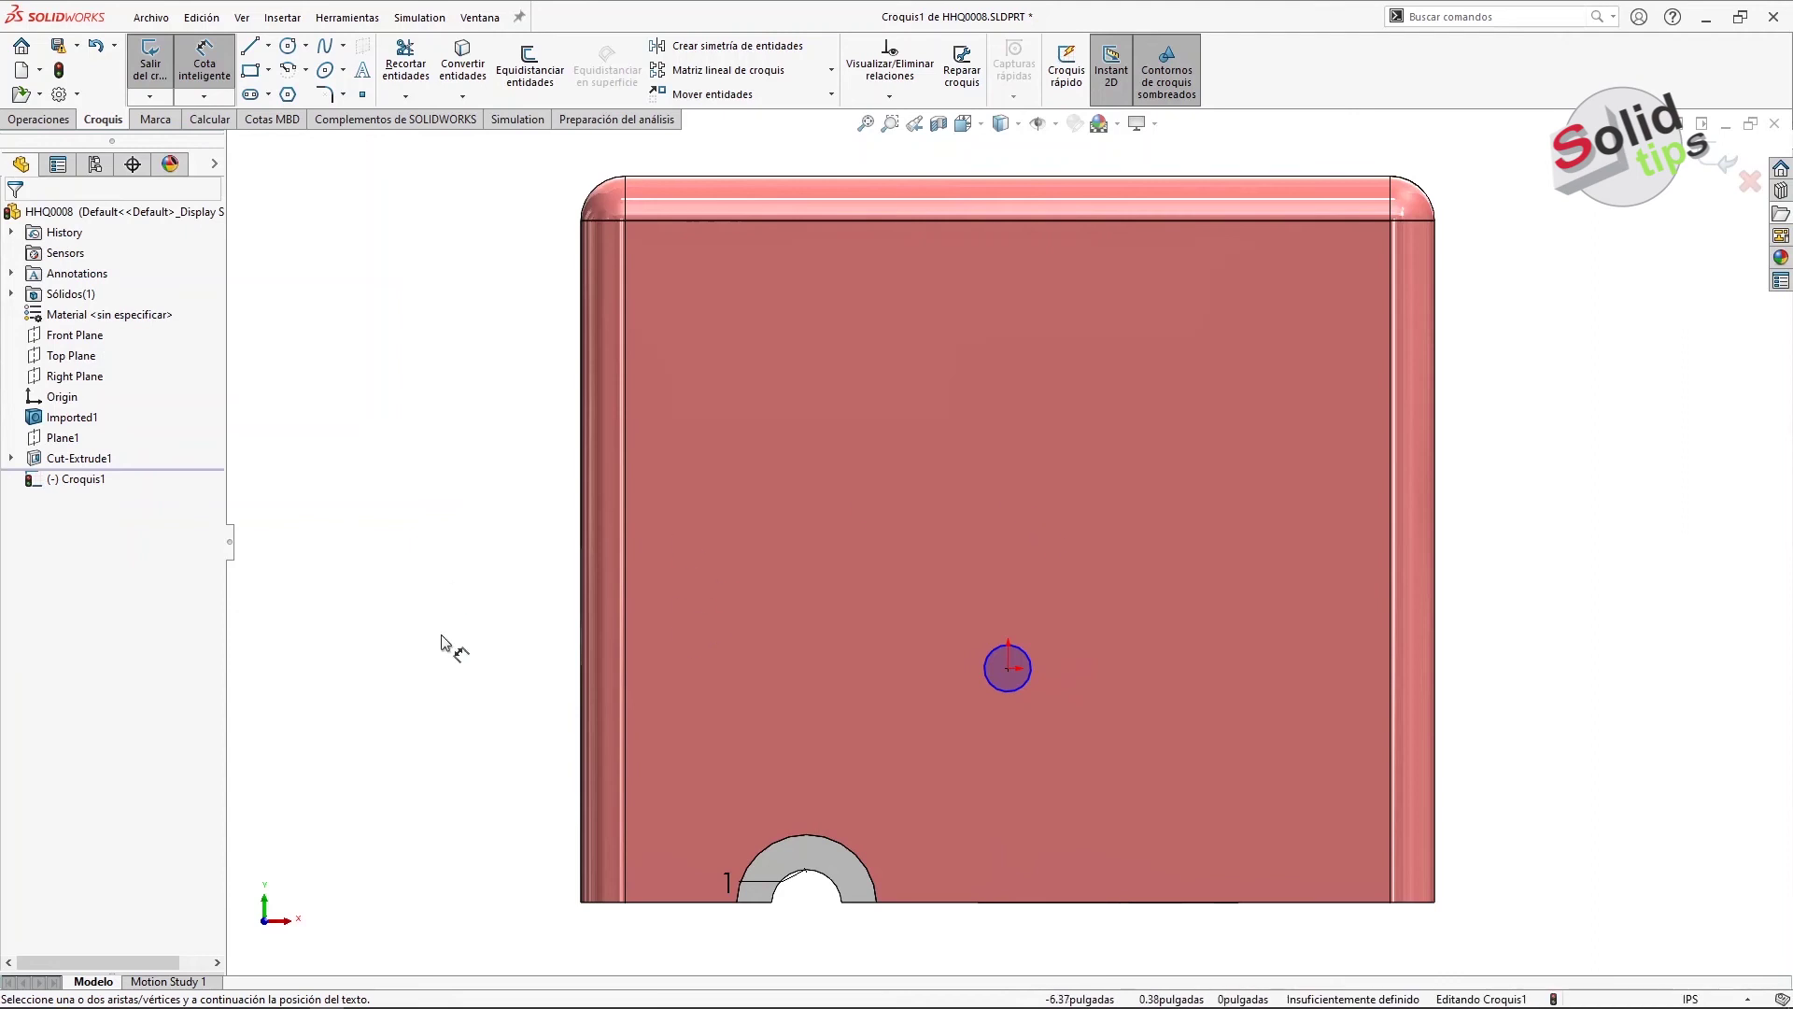
- Dimension the circle to a .50 diameter and return to isometric view
{"action": "right_click_drag", "start_coordinate": [482, 608], "coordinate": [482, 594]}
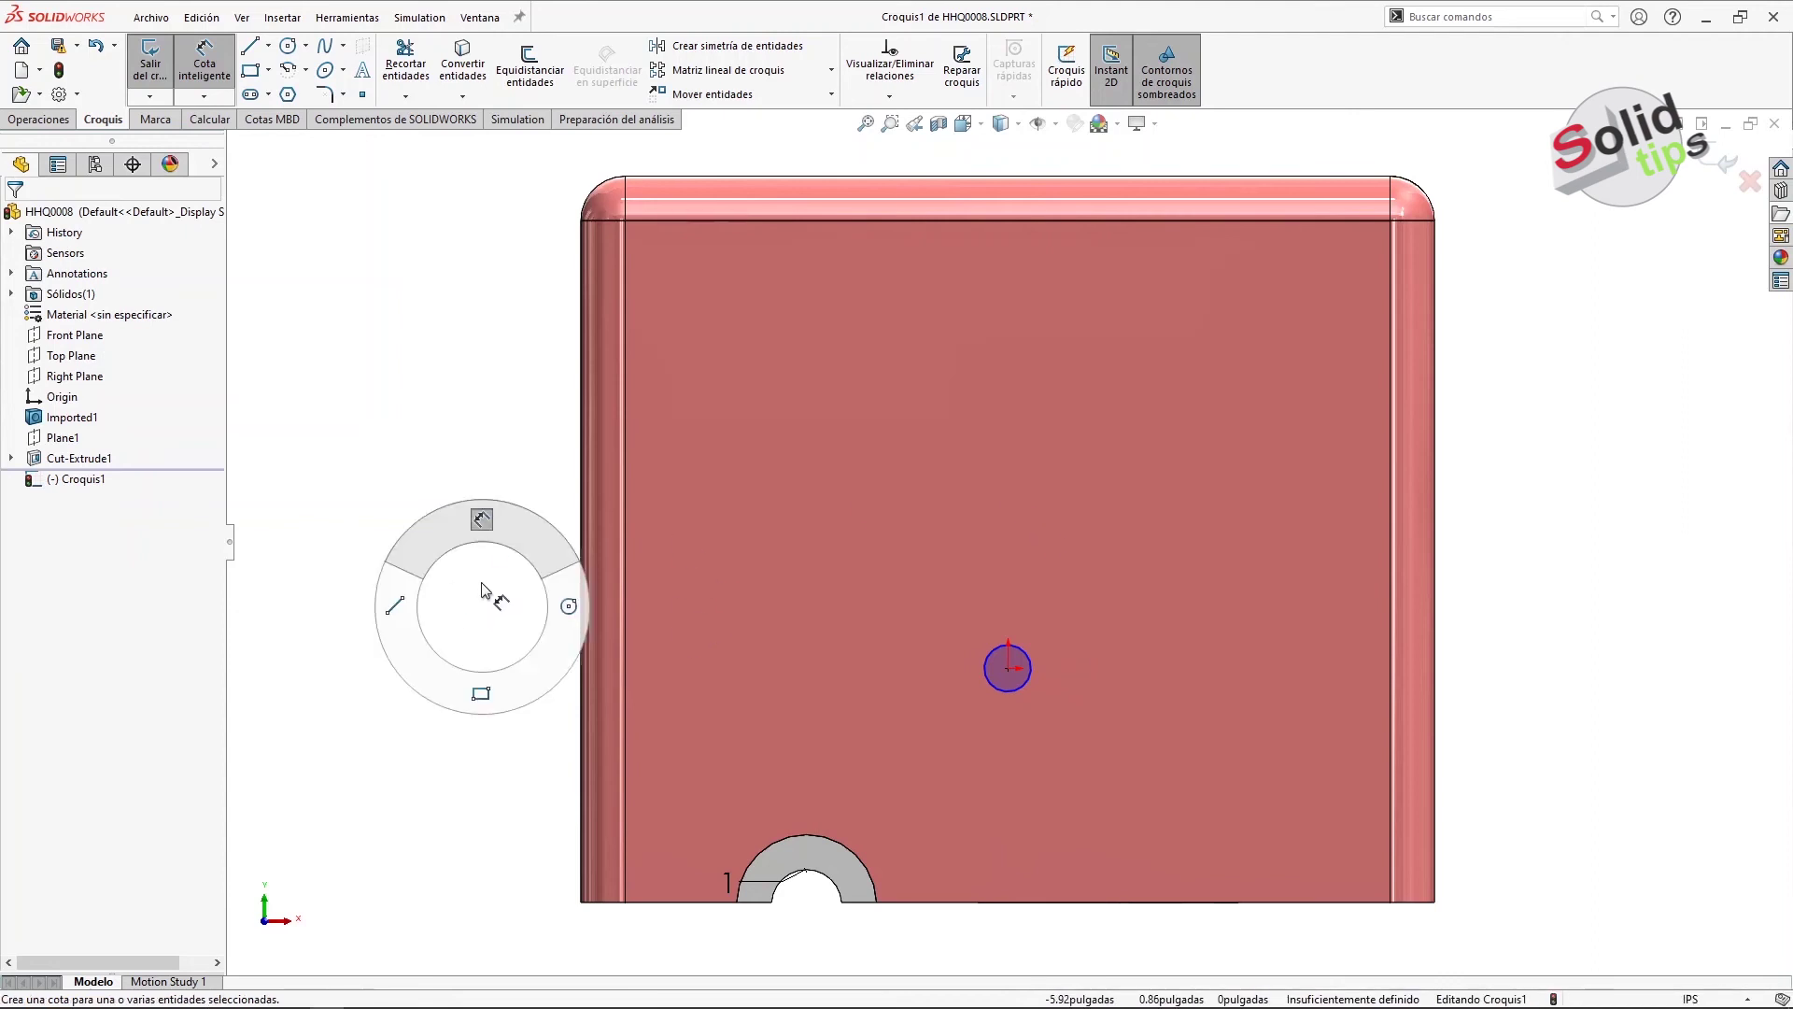
{"action": "right_click_drag", "start_coordinate": [482, 594], "coordinate": [483, 596]}
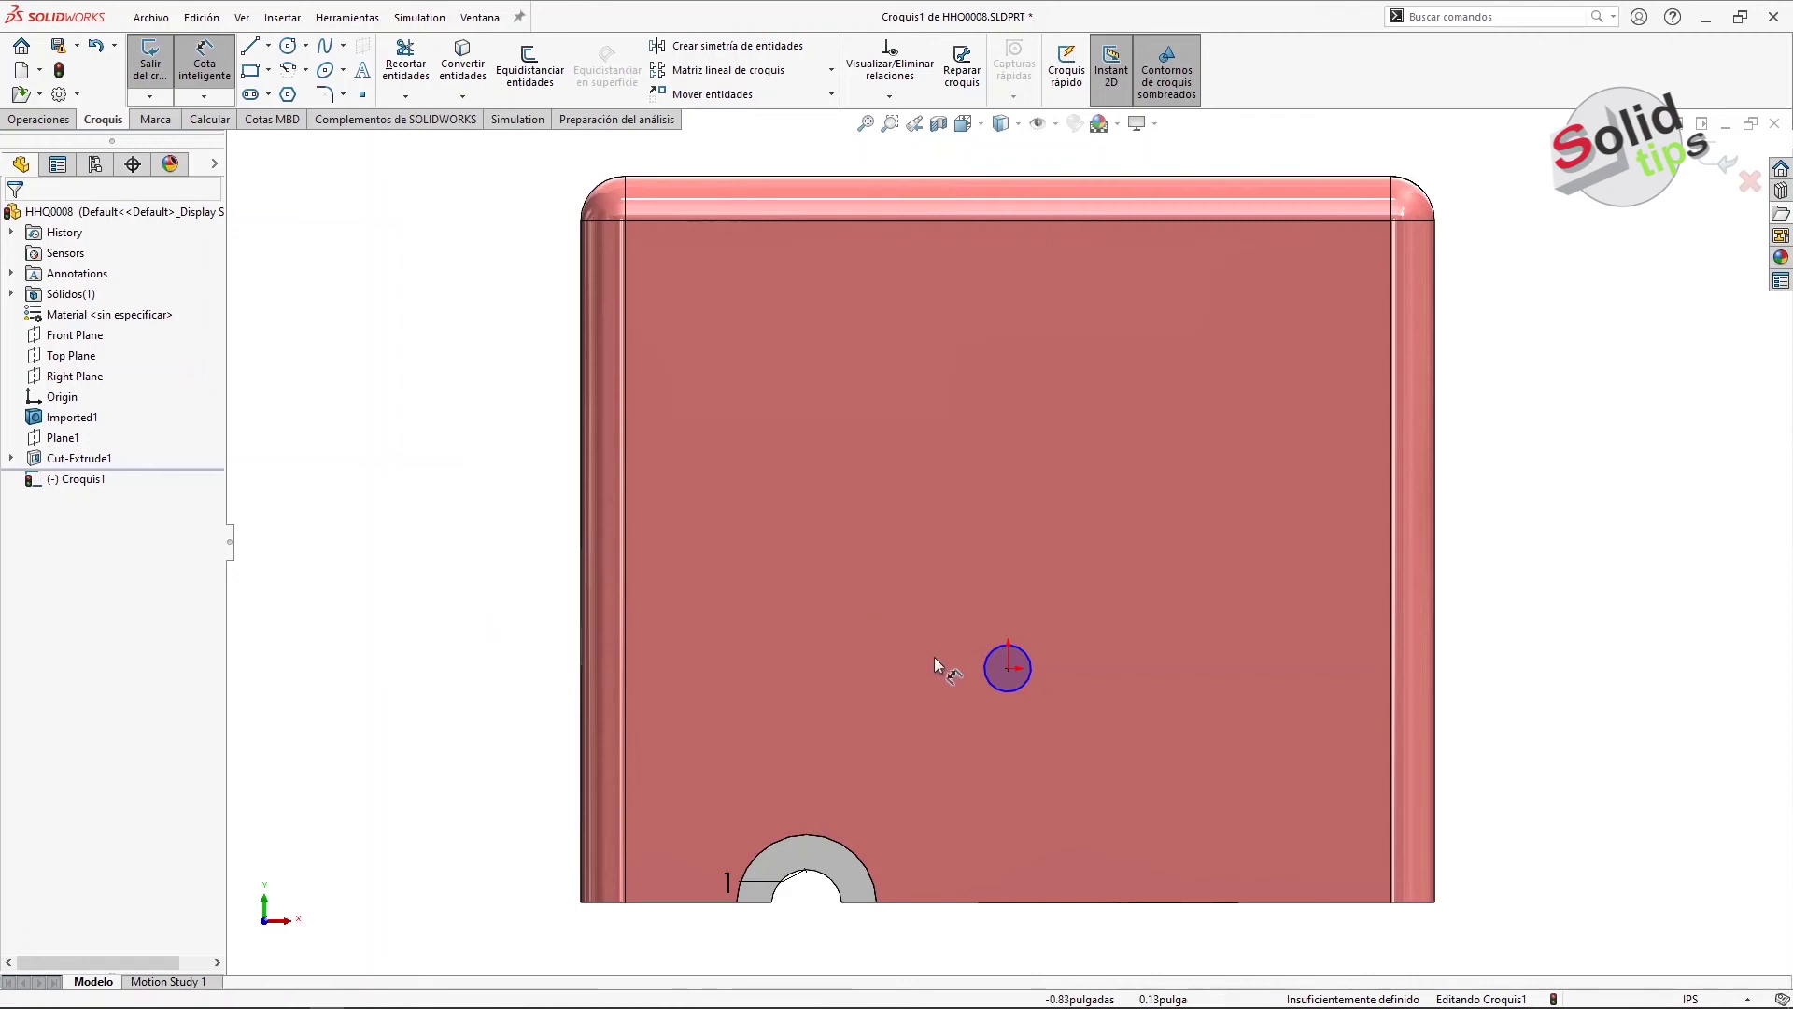
{"action": "left_click", "coordinate": [971, 676]}
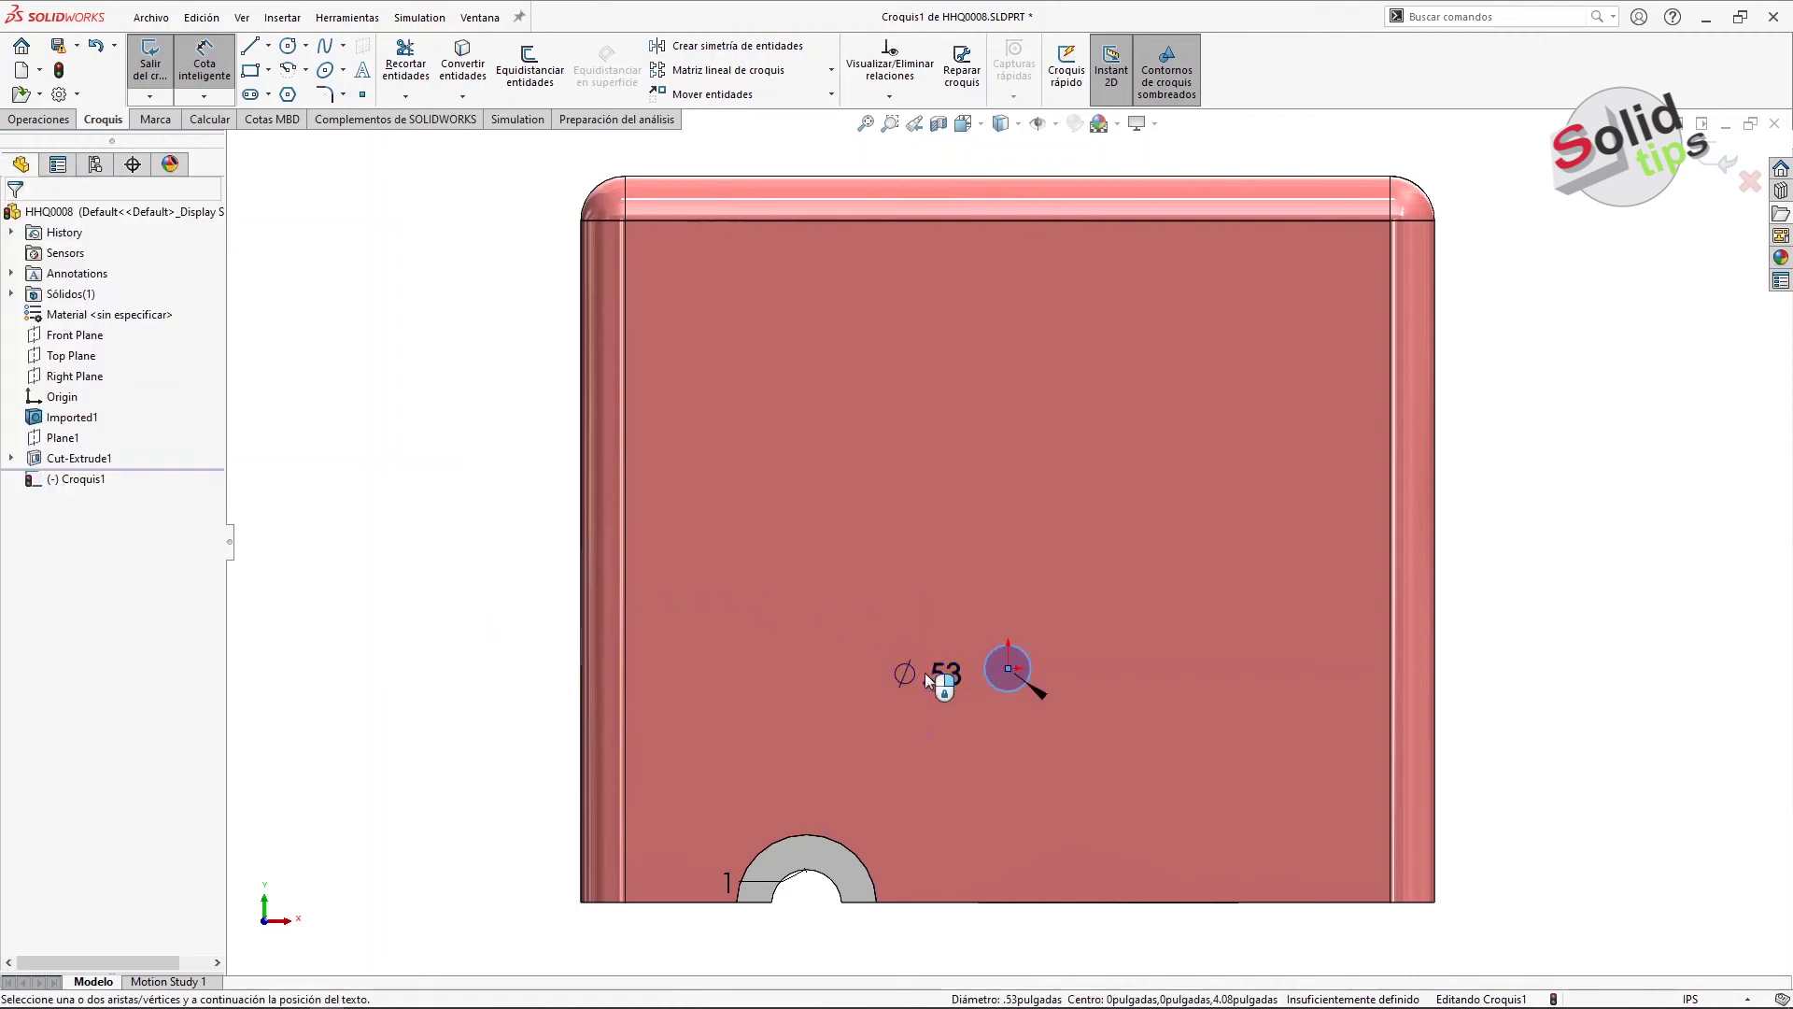
{"action": "left_click", "coordinate": [982, 715]}
{"action": "type", "text": "0.5"}
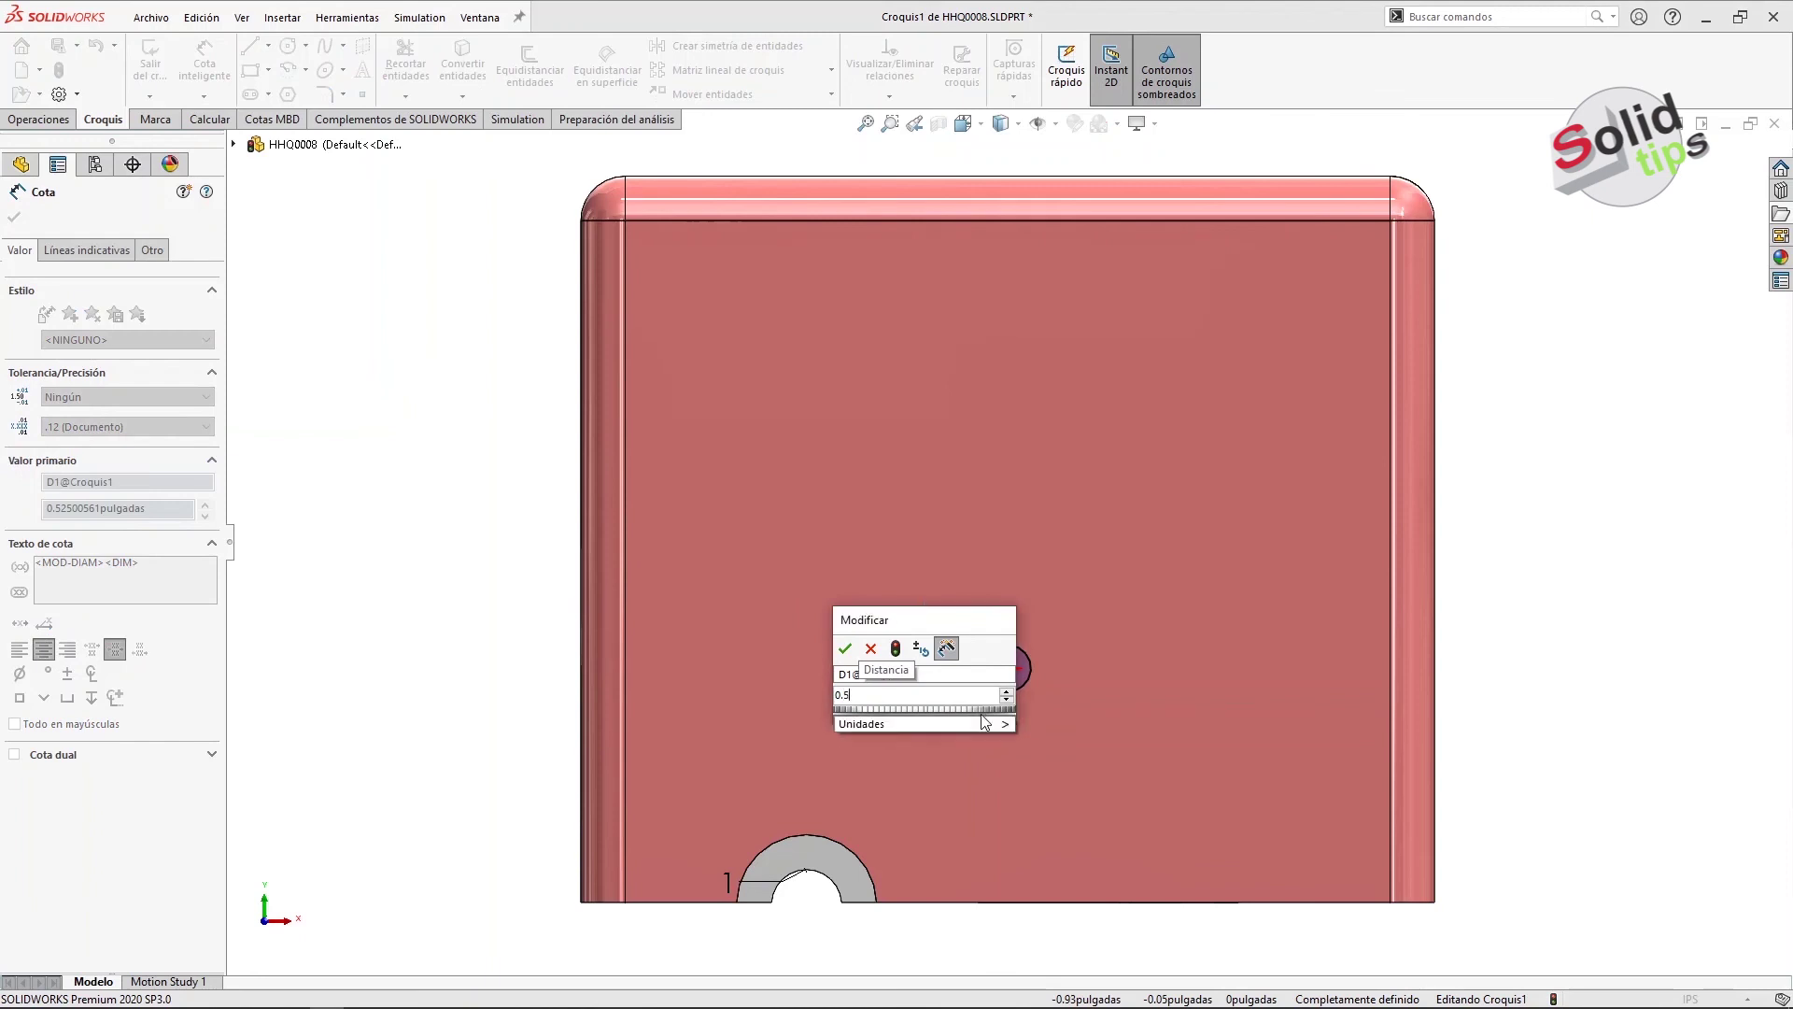
{"action": "key", "text": "Return"}
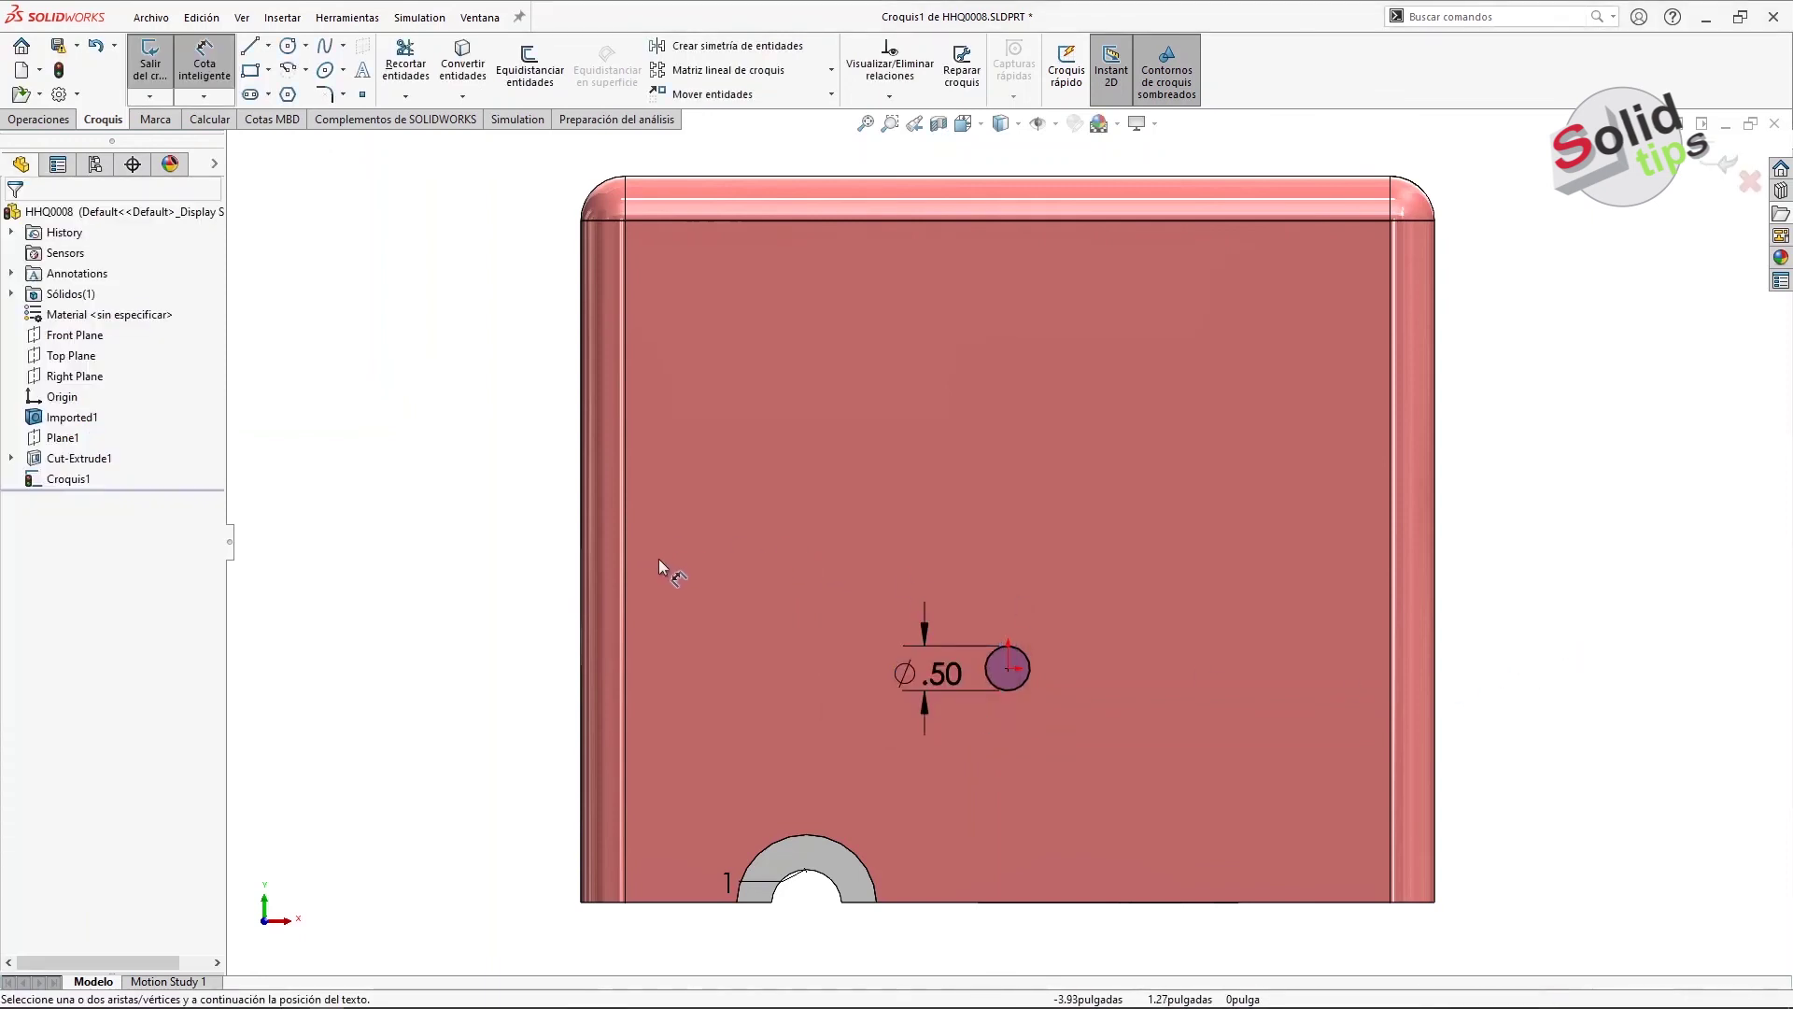
{"action": "key", "text": "ctrl+7"}
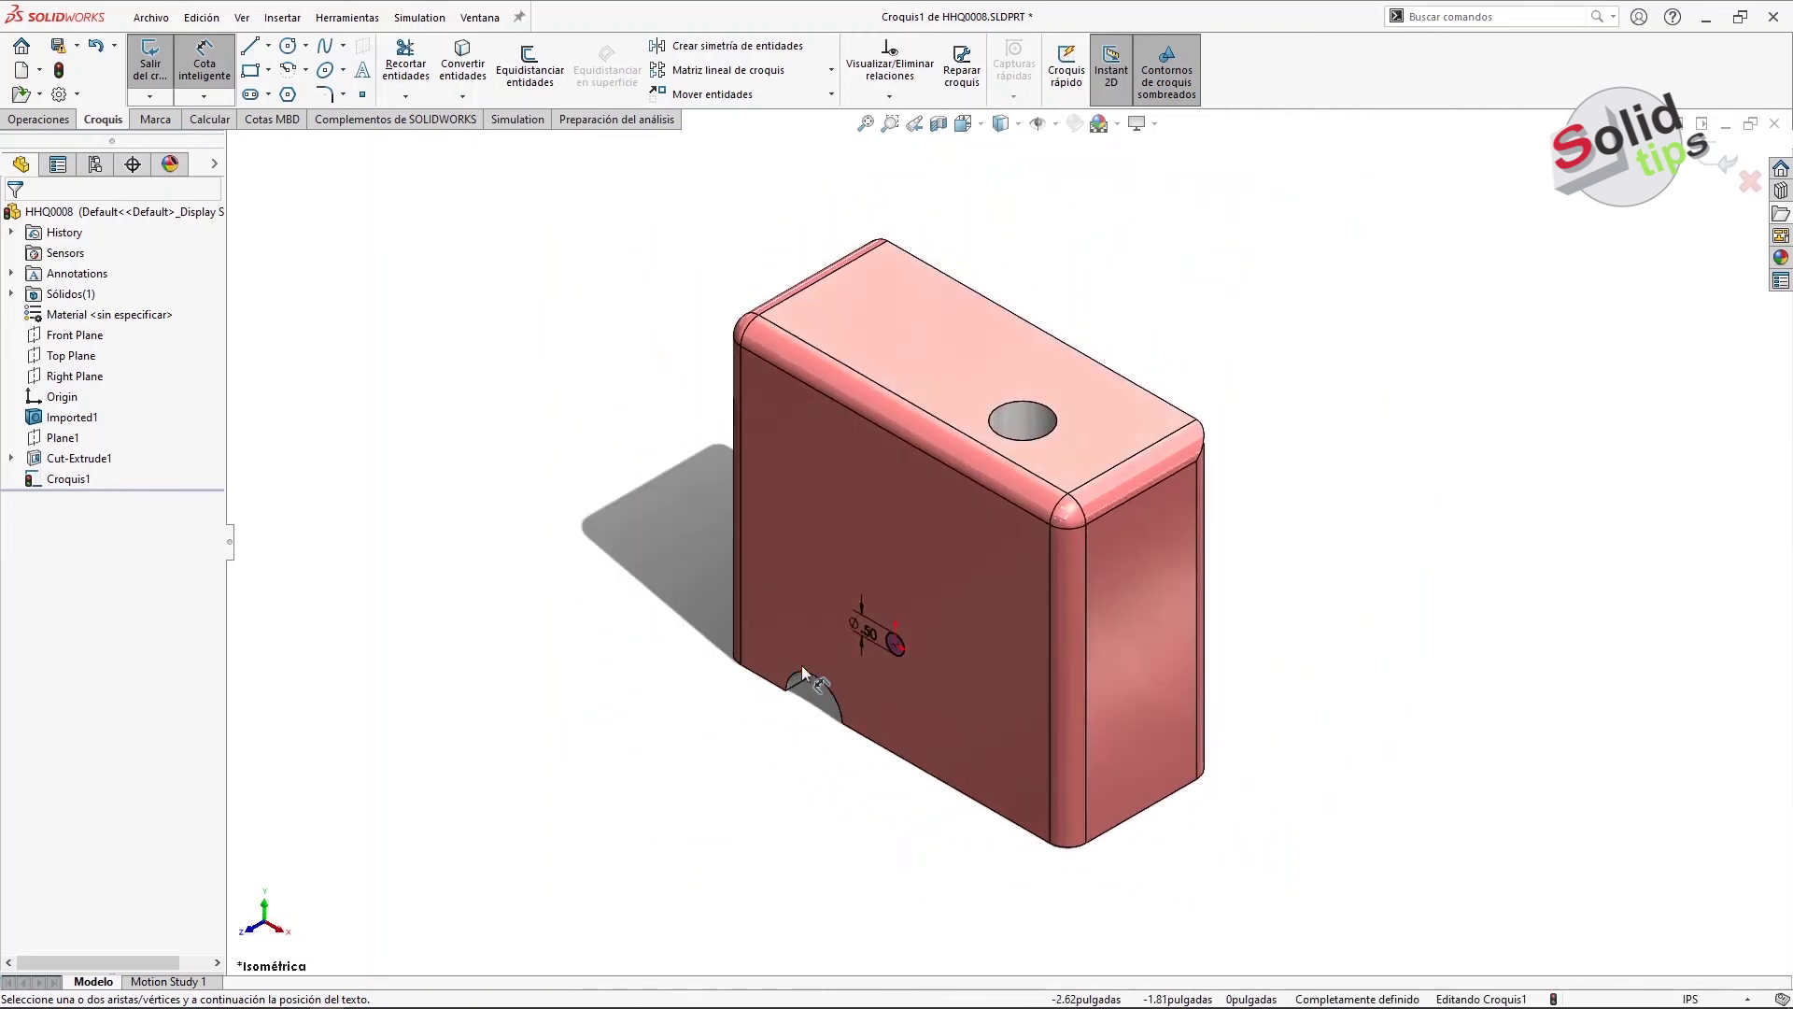
- Extrude-cut the .50 circle into the box's front face, creating Cortar-Extruir1
{"action": "key", "text": "s"}
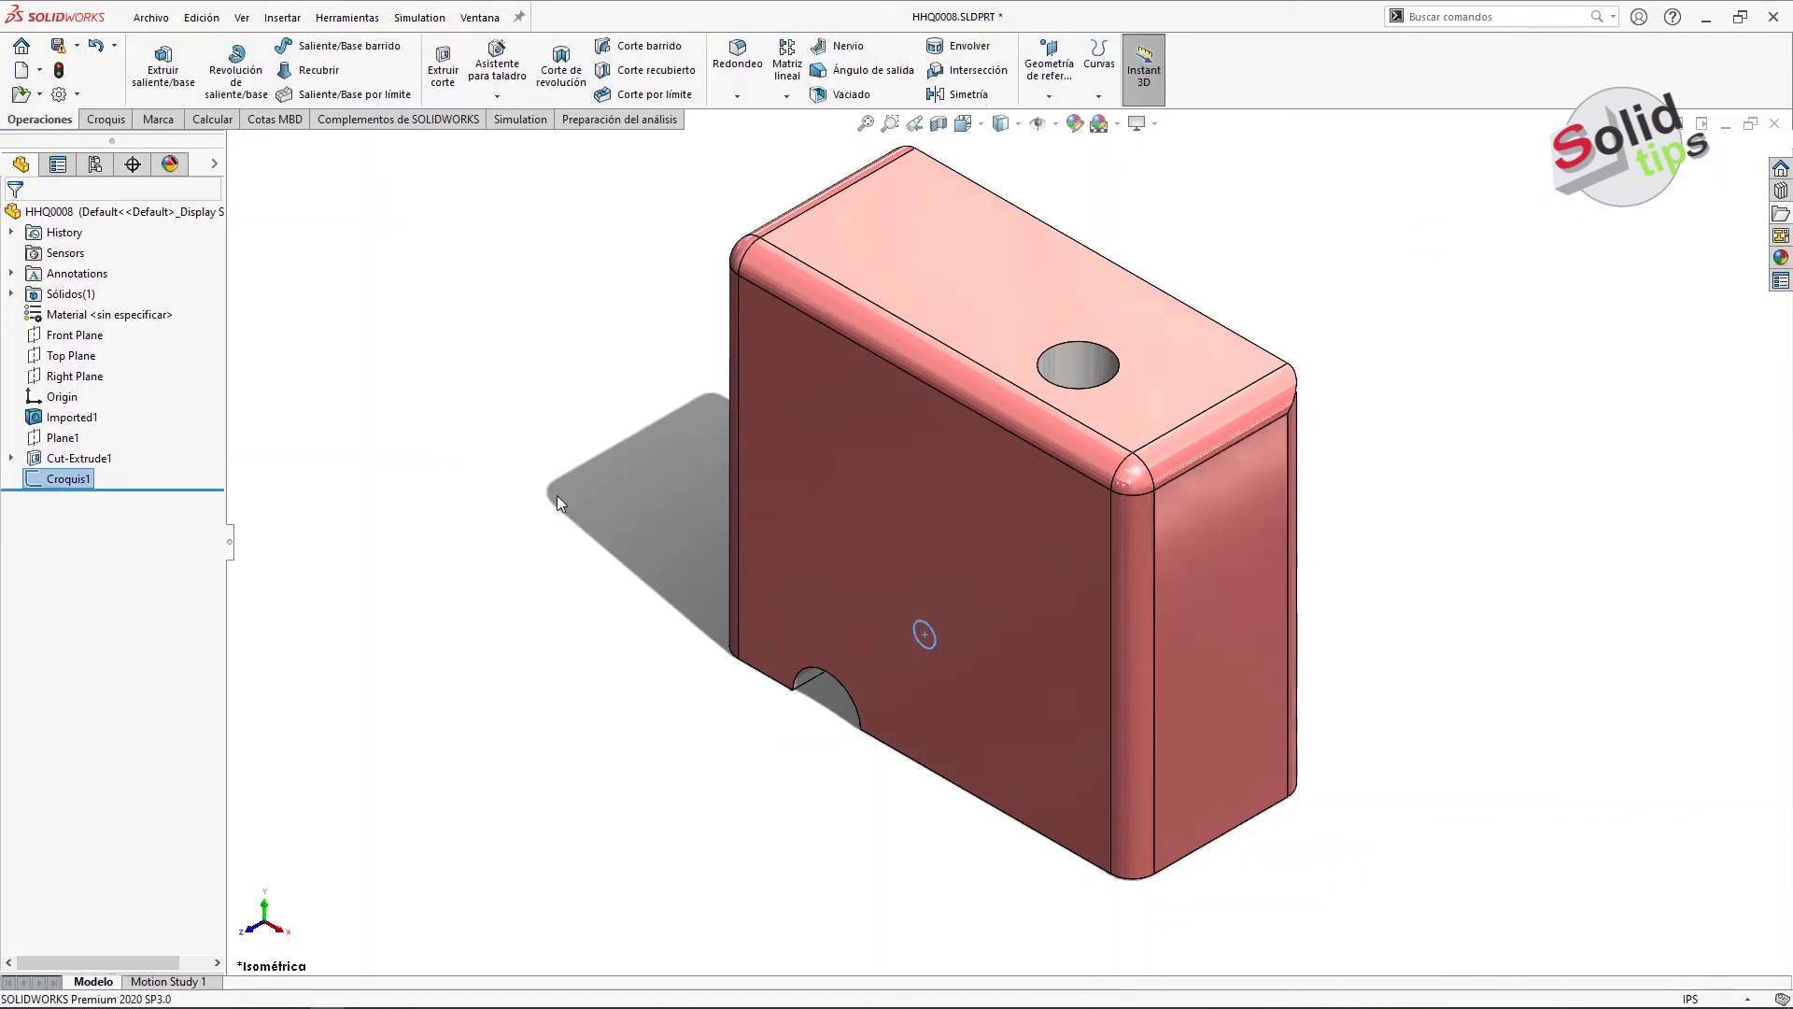
{"action": "key", "text": "s"}
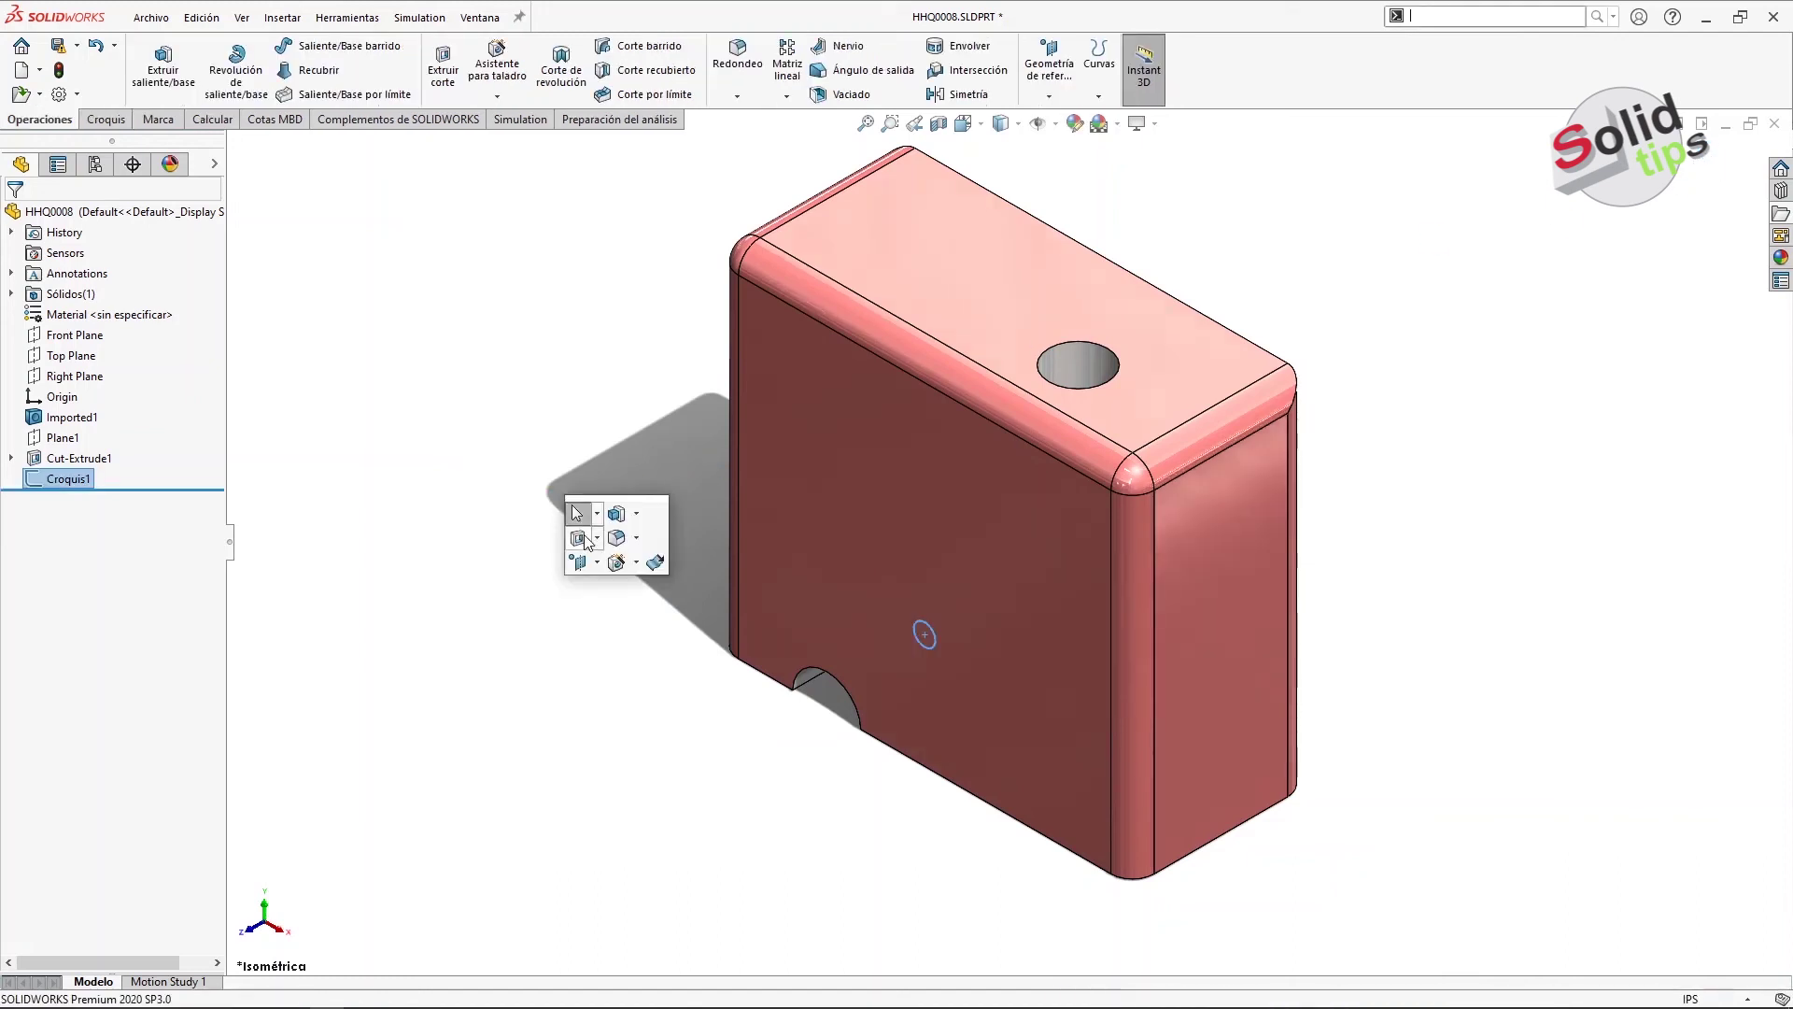
{"action": "left_click", "coordinate": [580, 539]}
{"action": "left_click_drag", "start_coordinate": [939, 626], "coordinate": [1252, 447]}
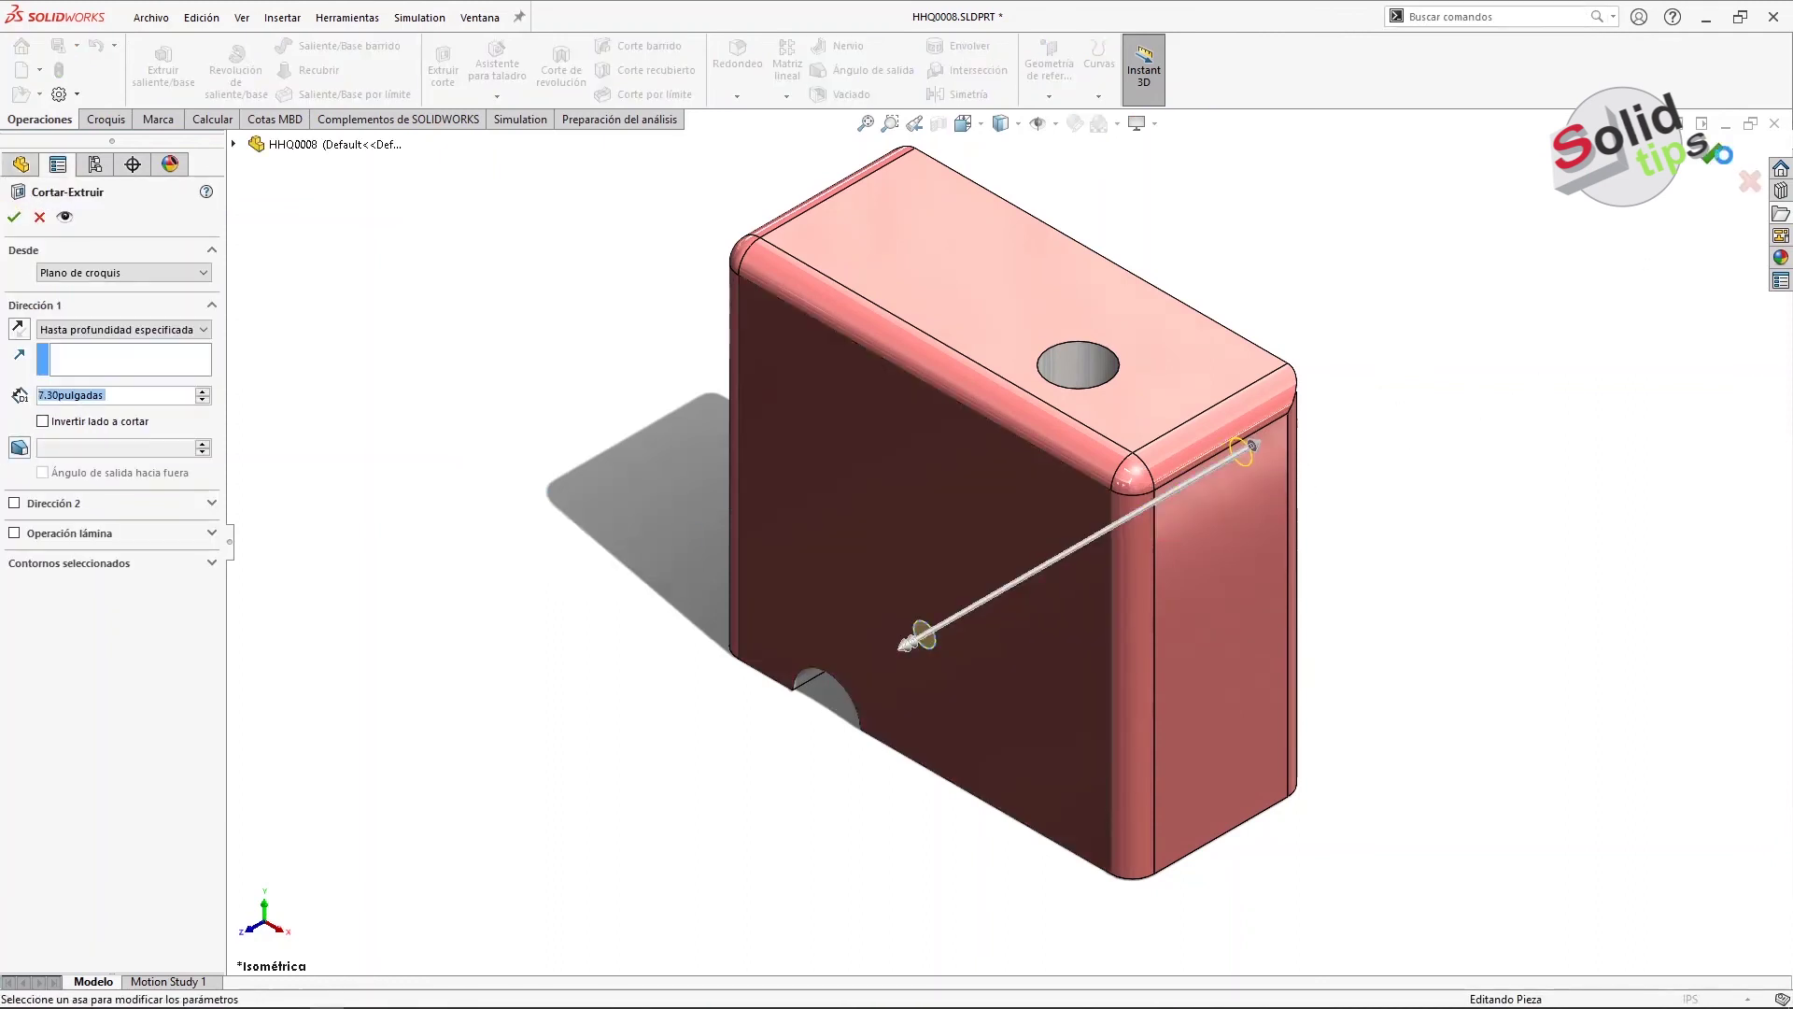
{"action": "left_click", "coordinate": [1717, 150]}
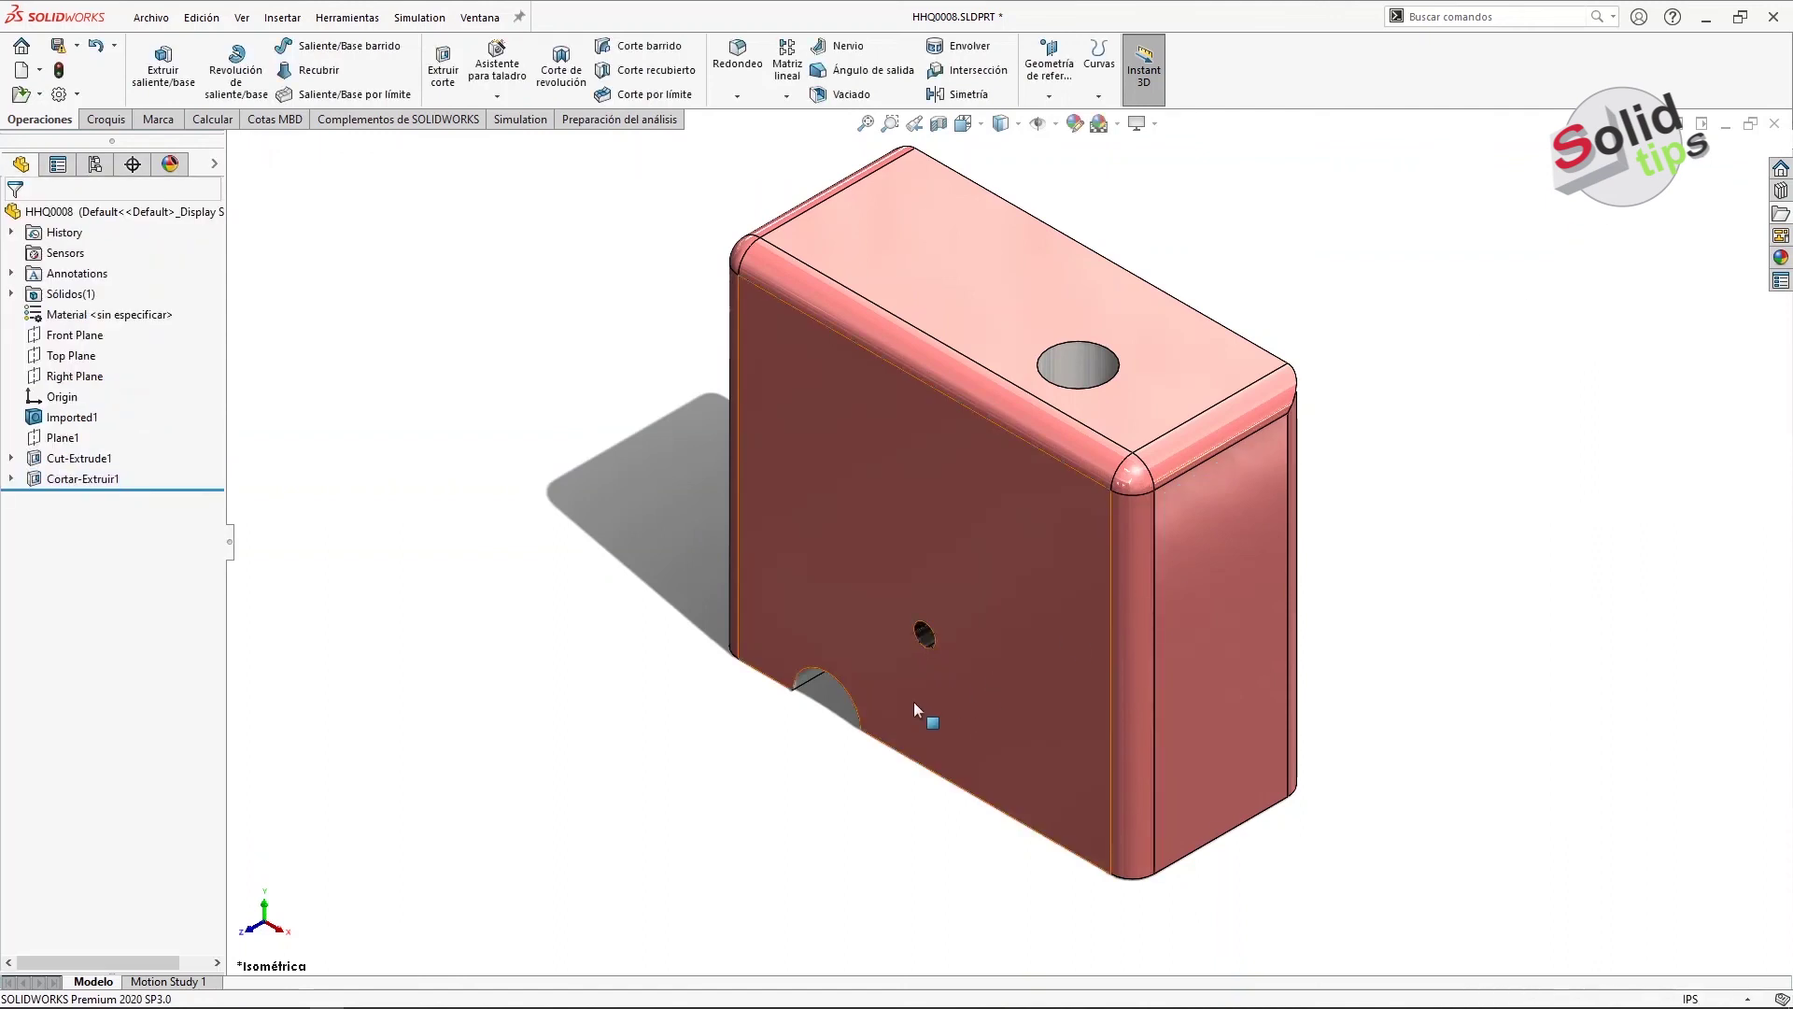